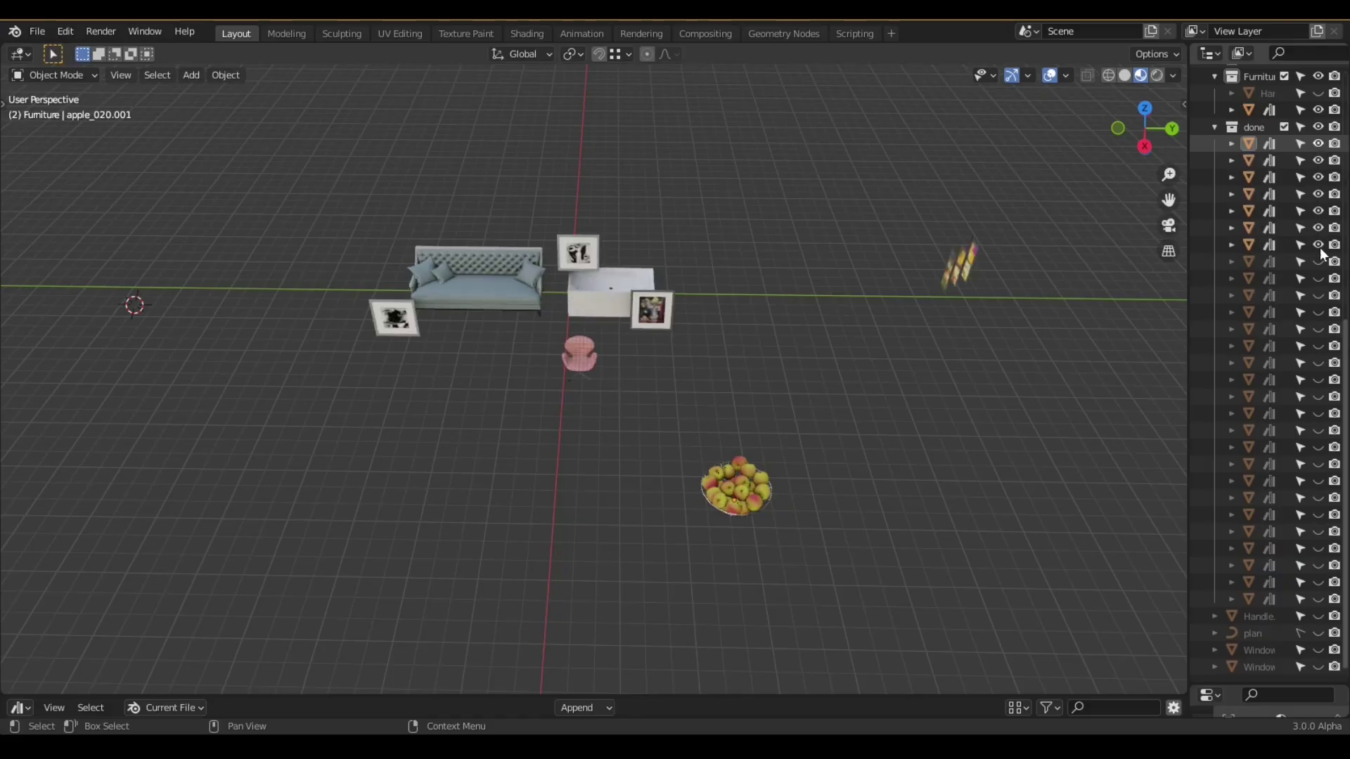
- Unhide all furniture pieces in the Outliner, hide the Handle and plan outline rows, and orbit lower
drag(1322, 254, 1317, 583)
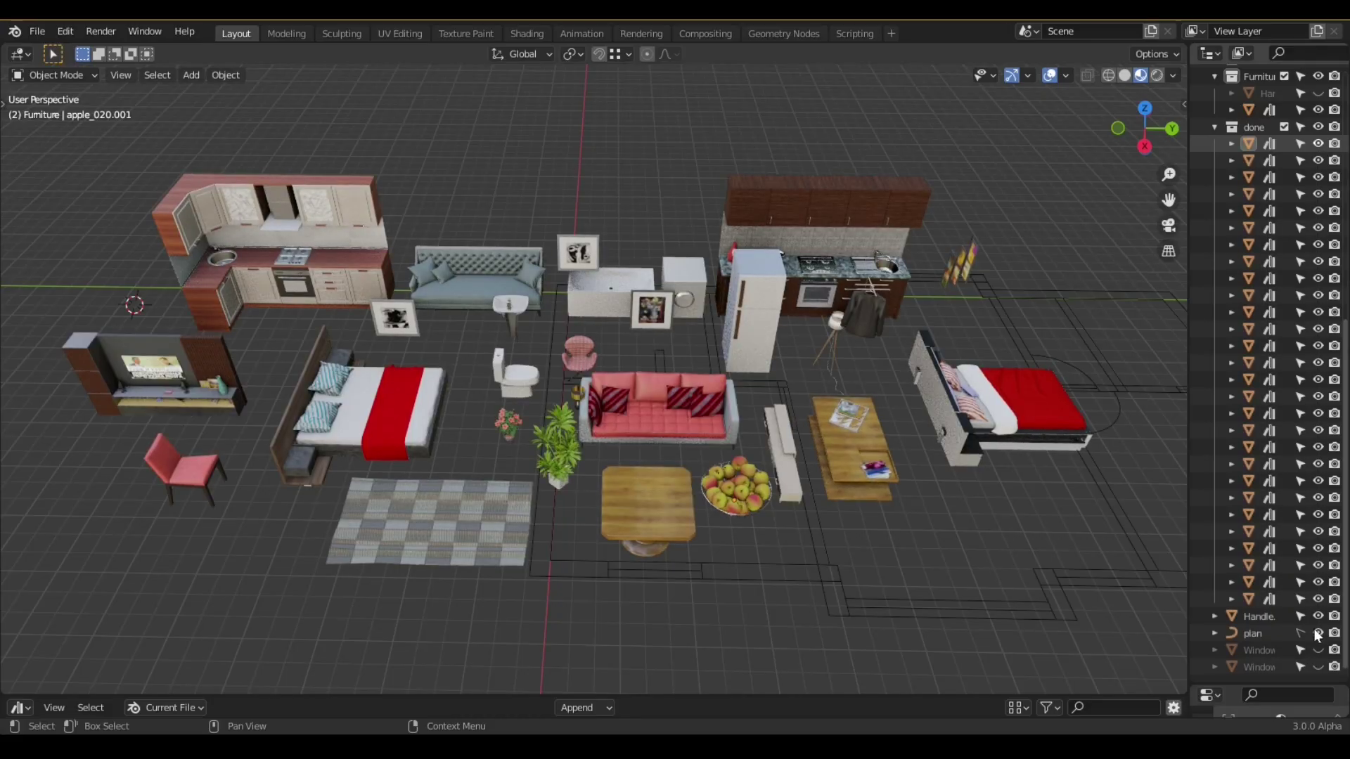
drag(1319, 635, 1318, 618)
mouse_move(633, 380)
middle_down()
mouse_move(571, 354)
mouse_move(523, 360)
mouse_move(648, 391)
middle_up()
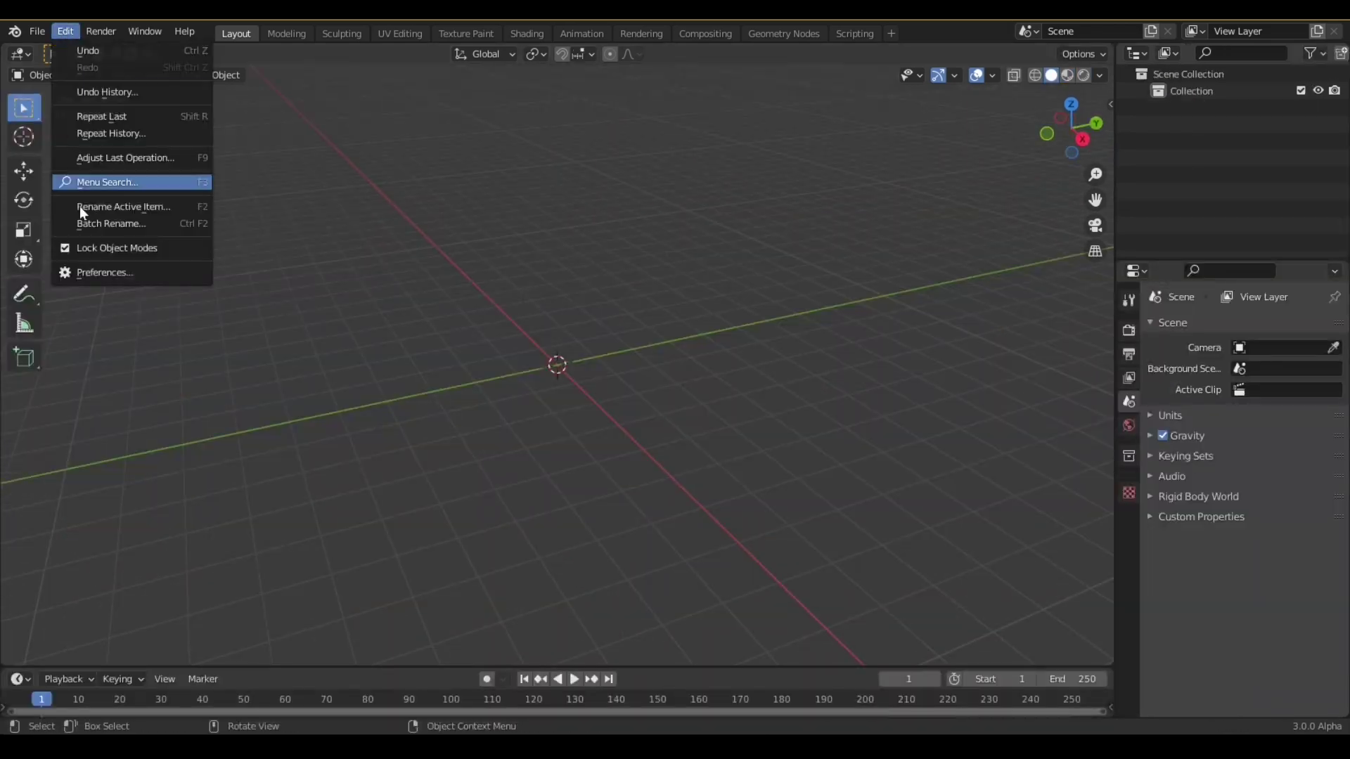
- Find the Import AutoCAD DXF add-on by searching 'autocad' in the Preferences add-ons
click(92, 273)
click(49, 206)
text(autocad)
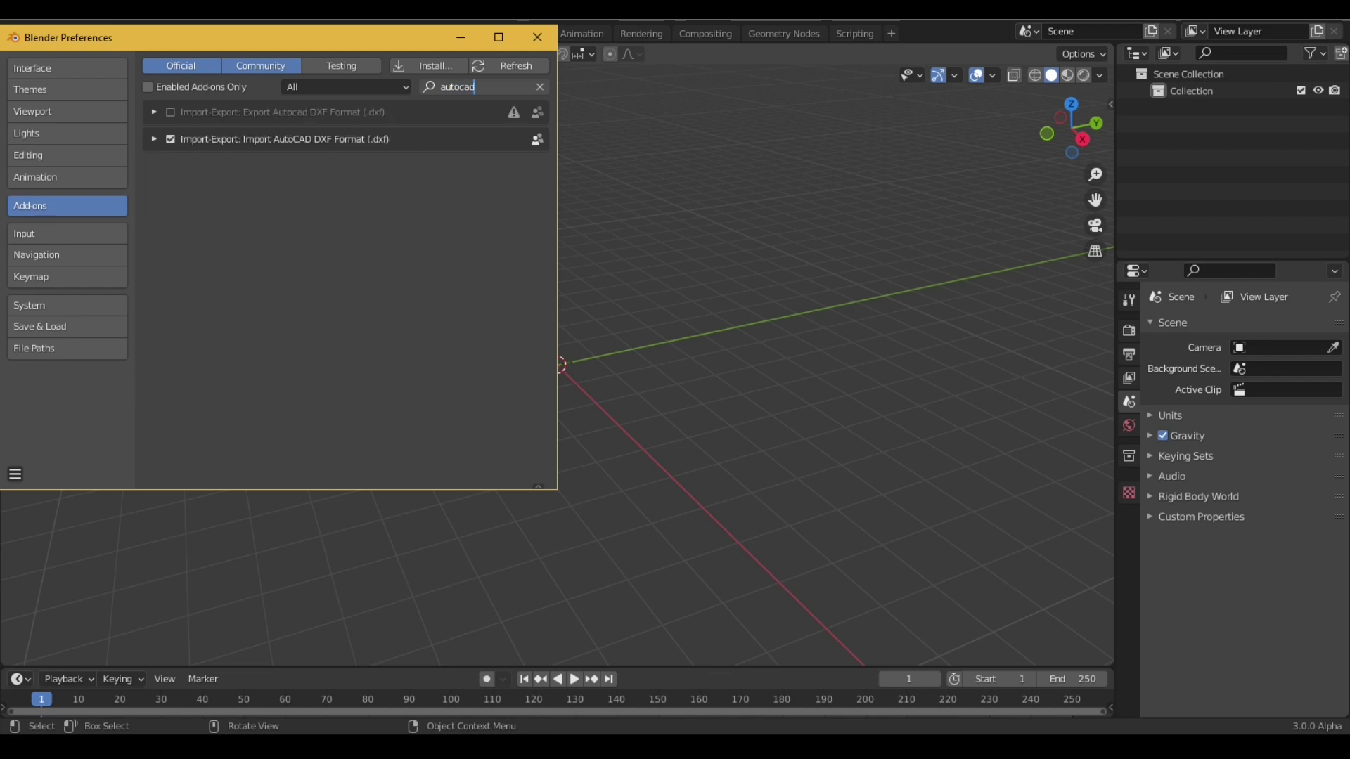
- Import the DXF floor plan file into the empty scene via File > Import > AutoCAD DXF
click(542, 302)
click(37, 31)
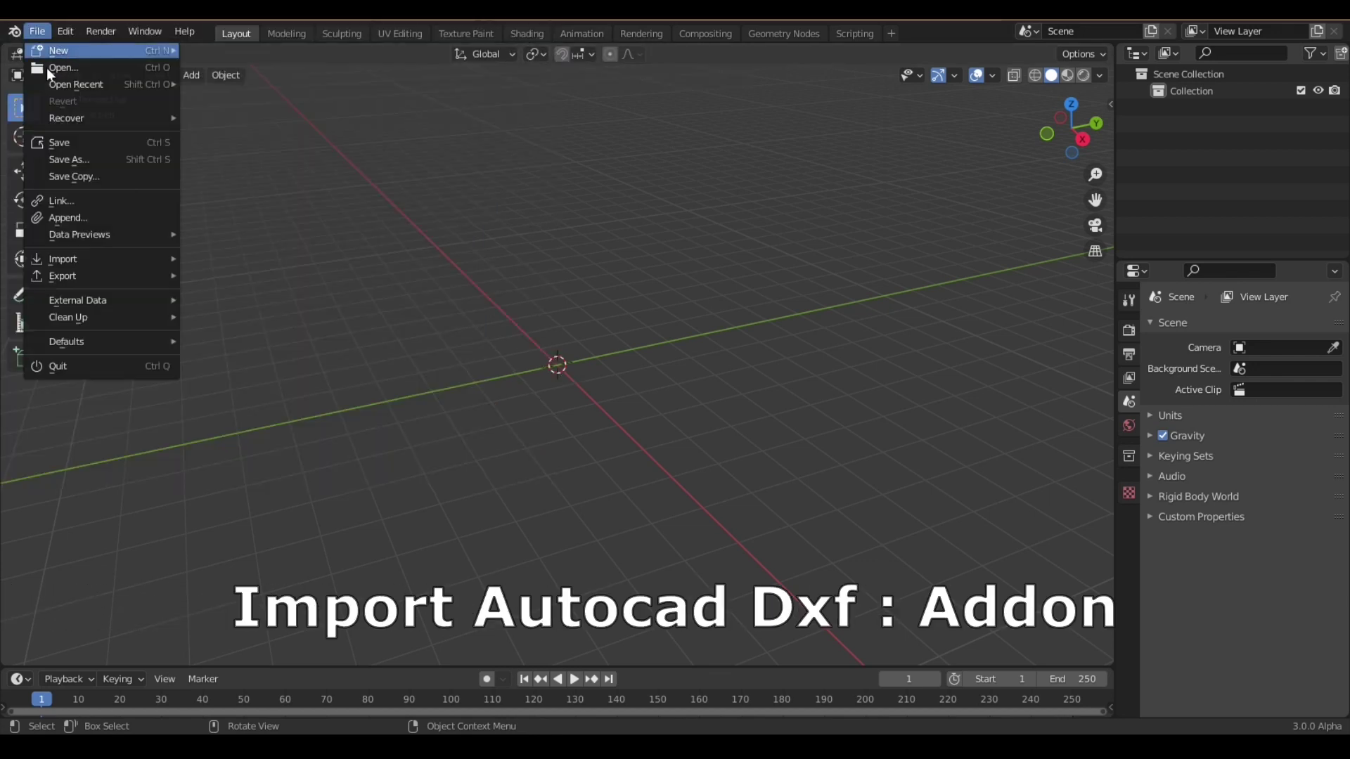
mouse_move(105, 258)
click(225, 444)
double_click(459, 360)
click(459, 223)
click(974, 622)
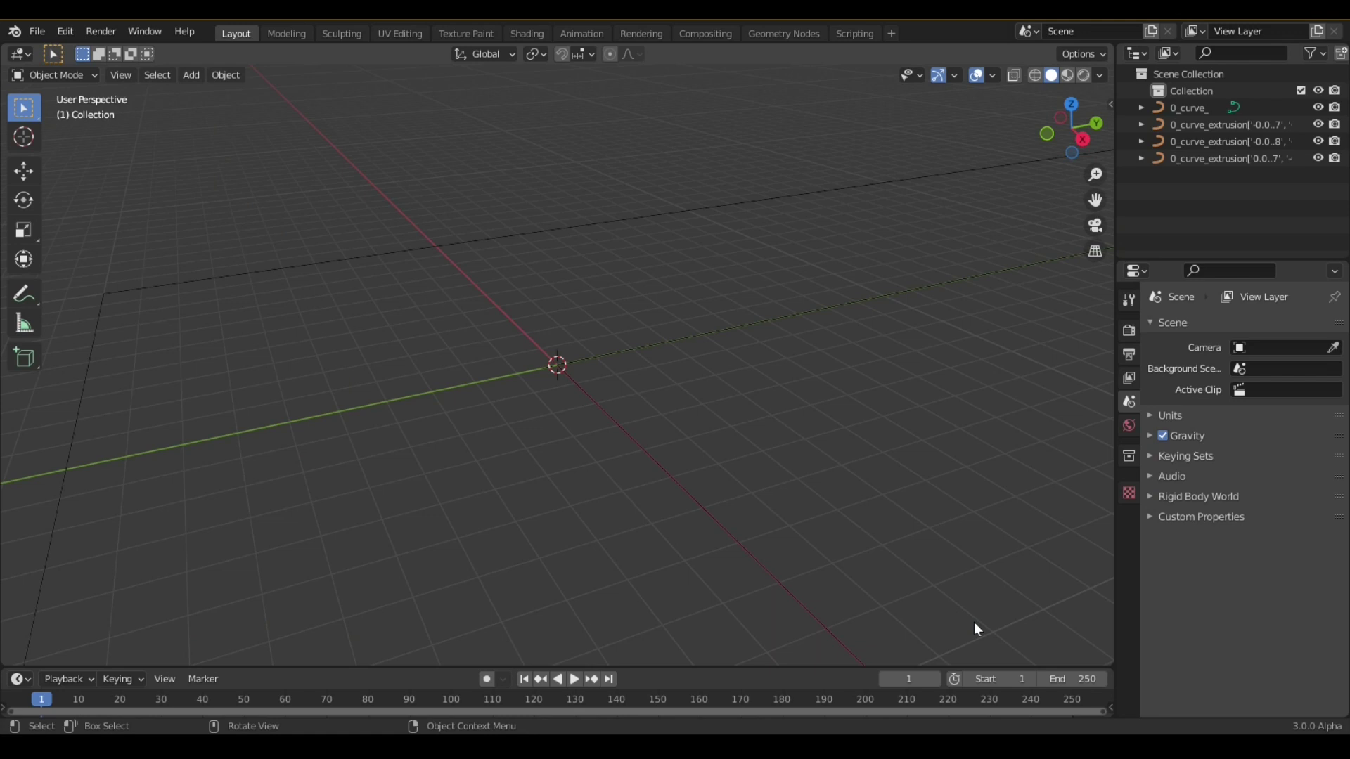
- Join the four plan curves into one object and apply its scale to 1.000
scroll(718, 429, down, 5)
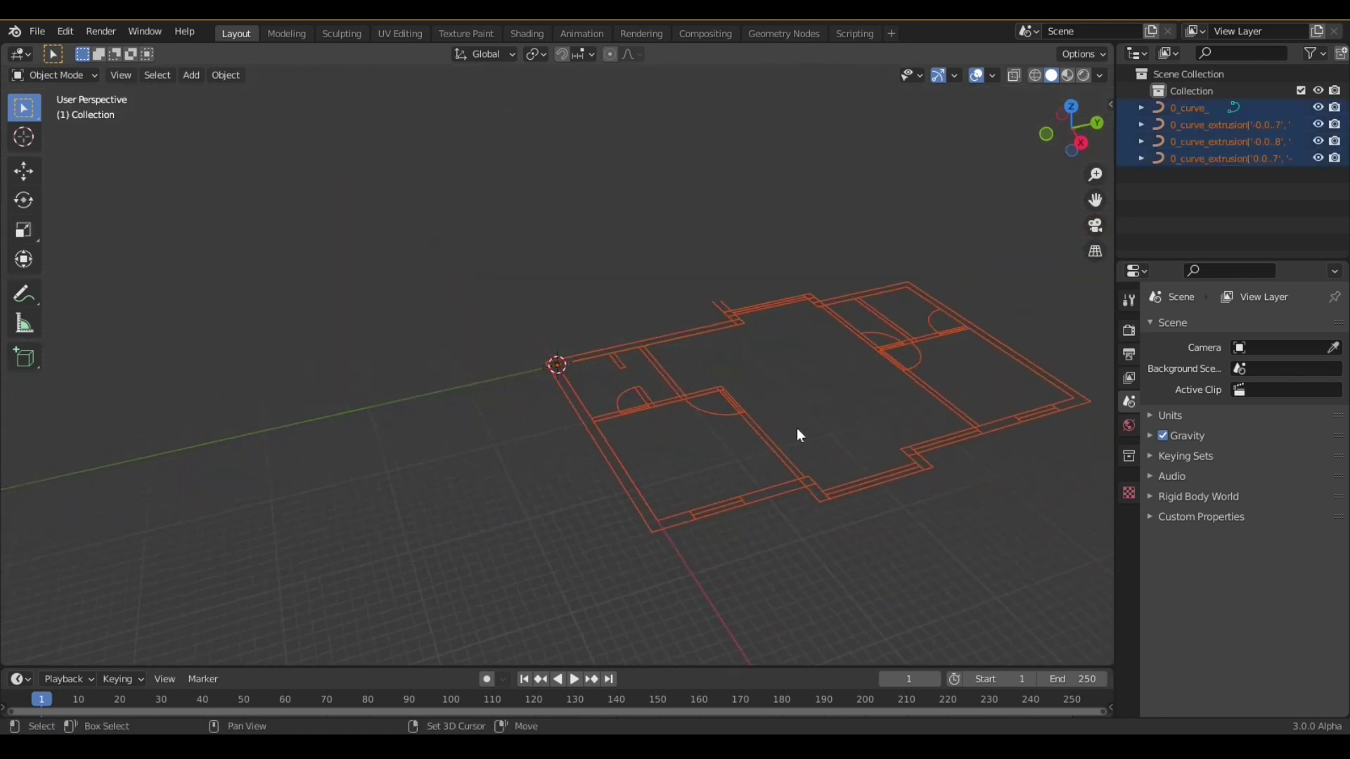
scroll(796, 429, up, 2)
middle_drag(725, 438, 728, 445)
key(ctrl+j)
scroll(669, 392, up, 2)
key(n)
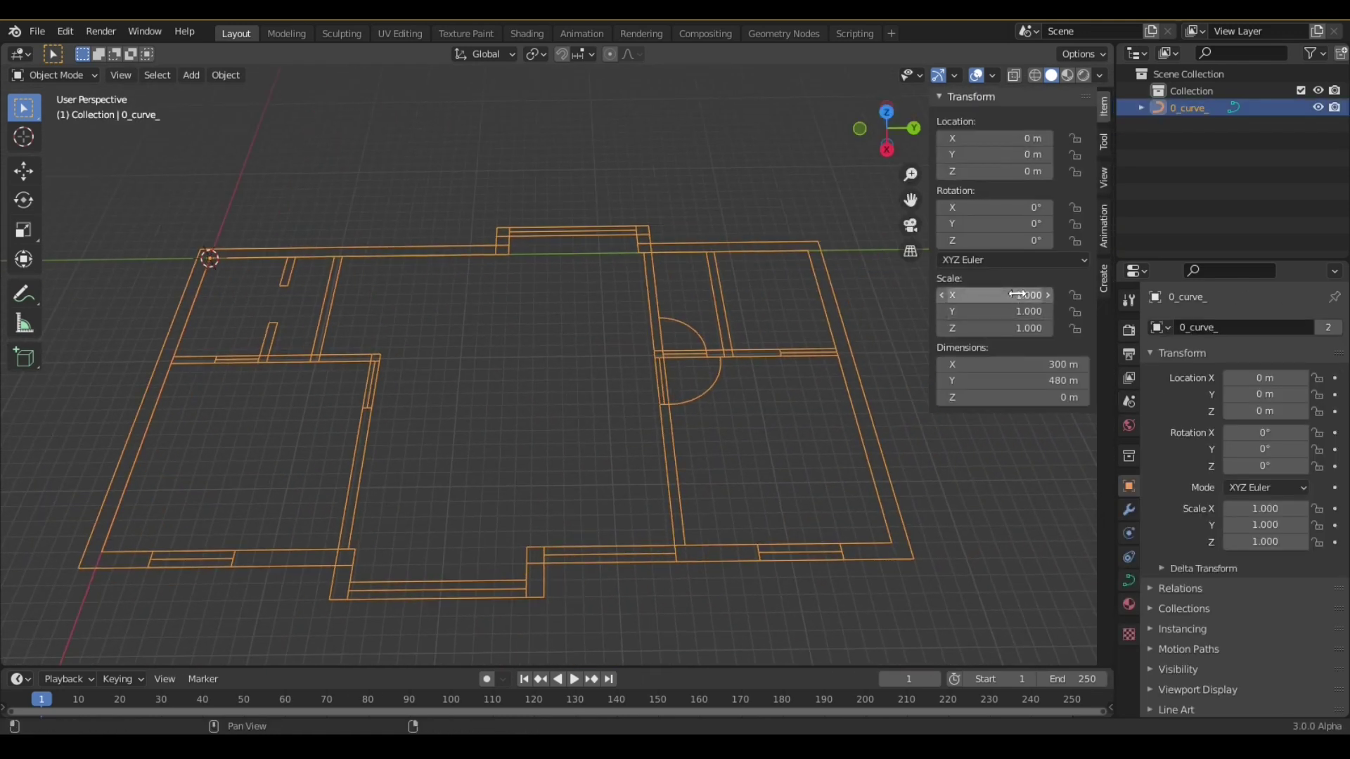
middle_drag(670, 392, 669, 337)
key(alt+s)
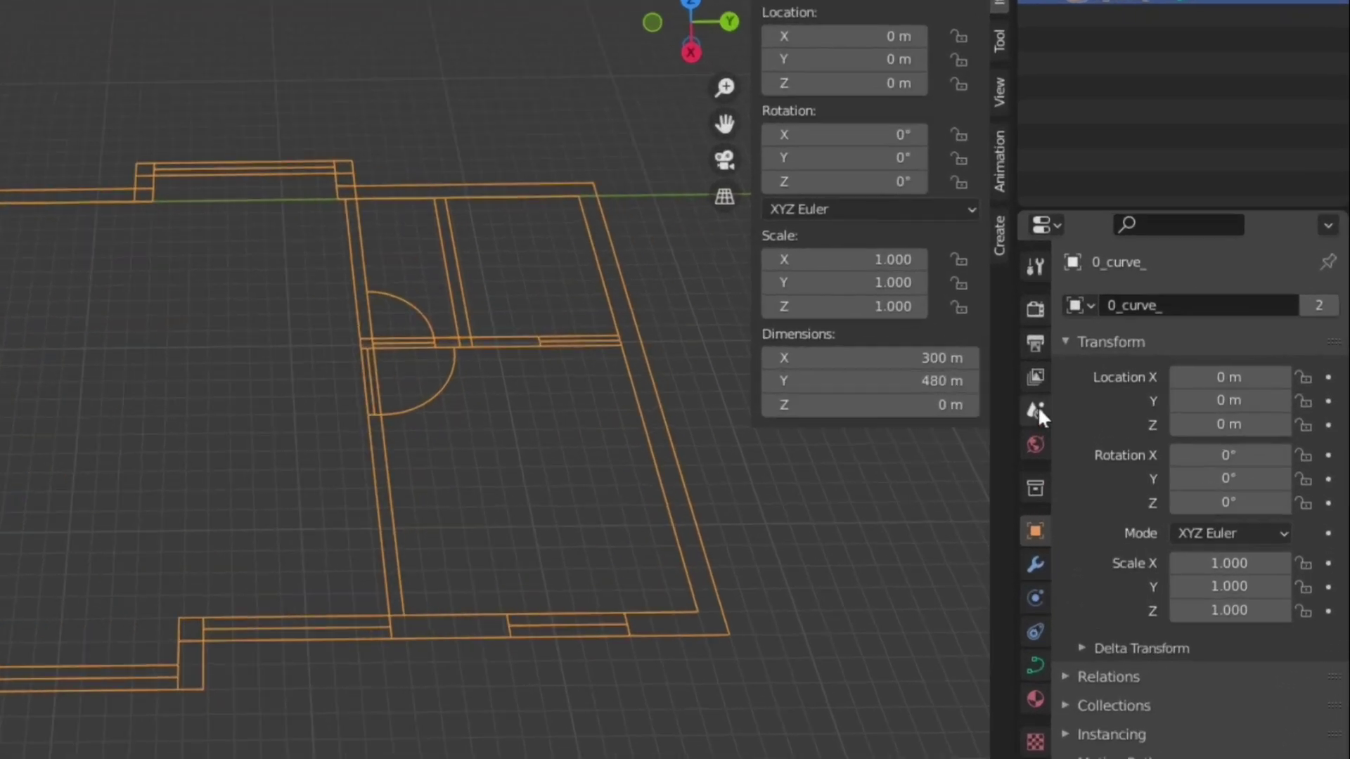
- Set the scene units to Imperial with Separate Units for feet and inches
click(1128, 401)
click(1172, 414)
click(1287, 441)
click(1282, 494)
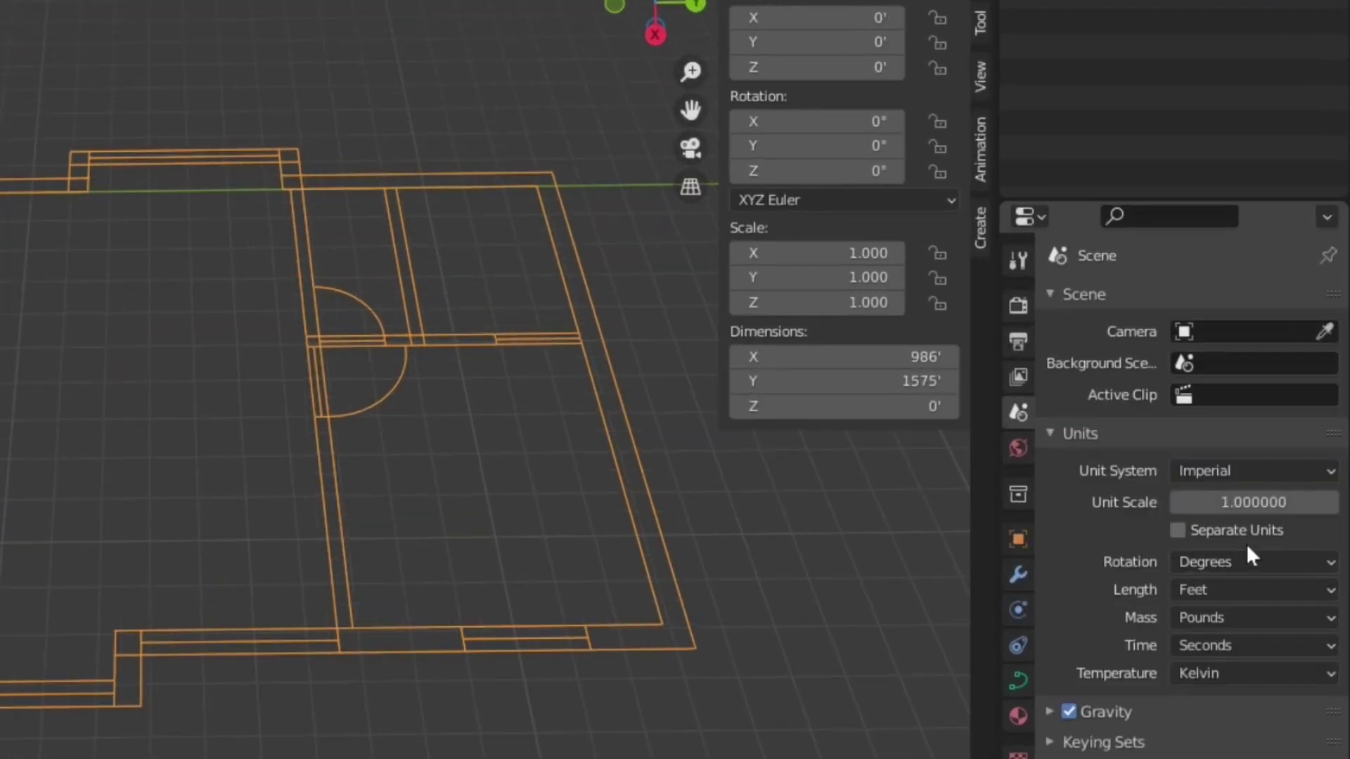
click(1175, 529)
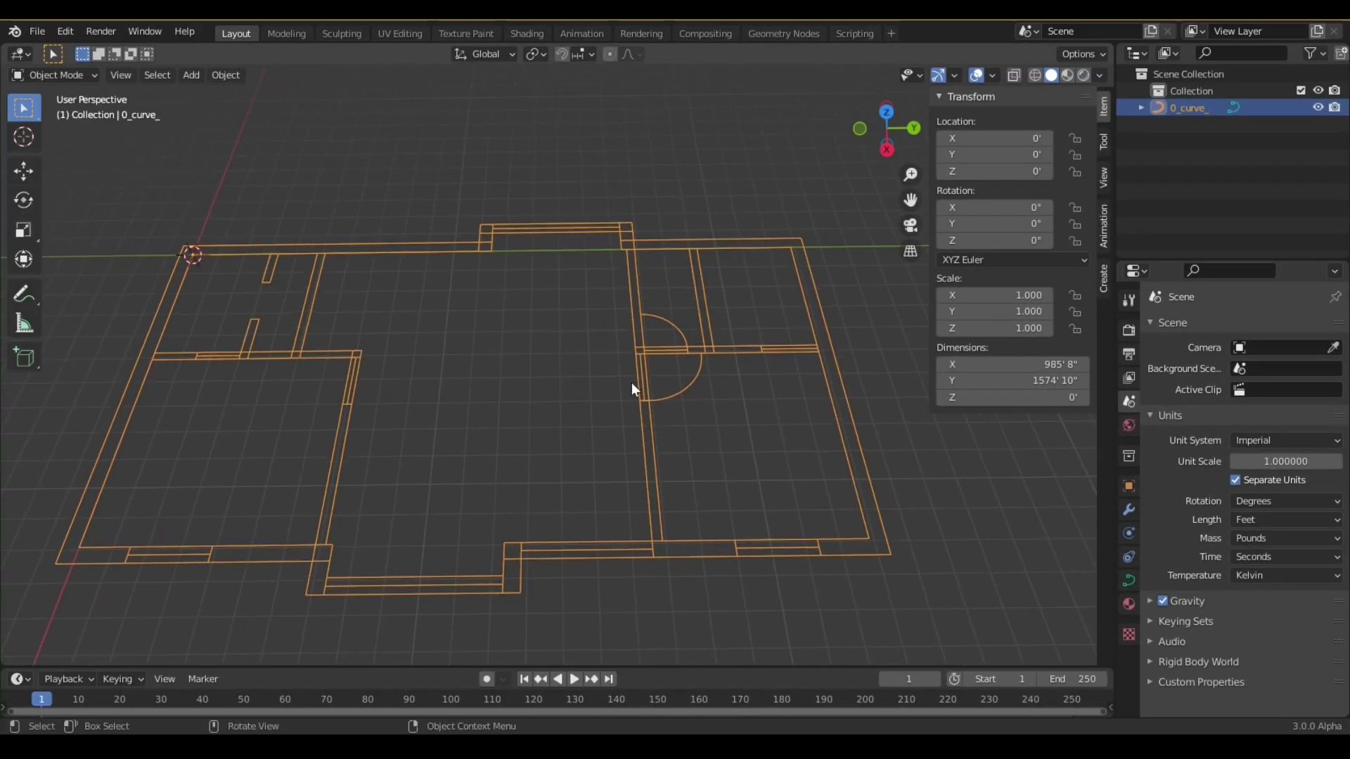
middle_drag(679, 346, 196, 402)
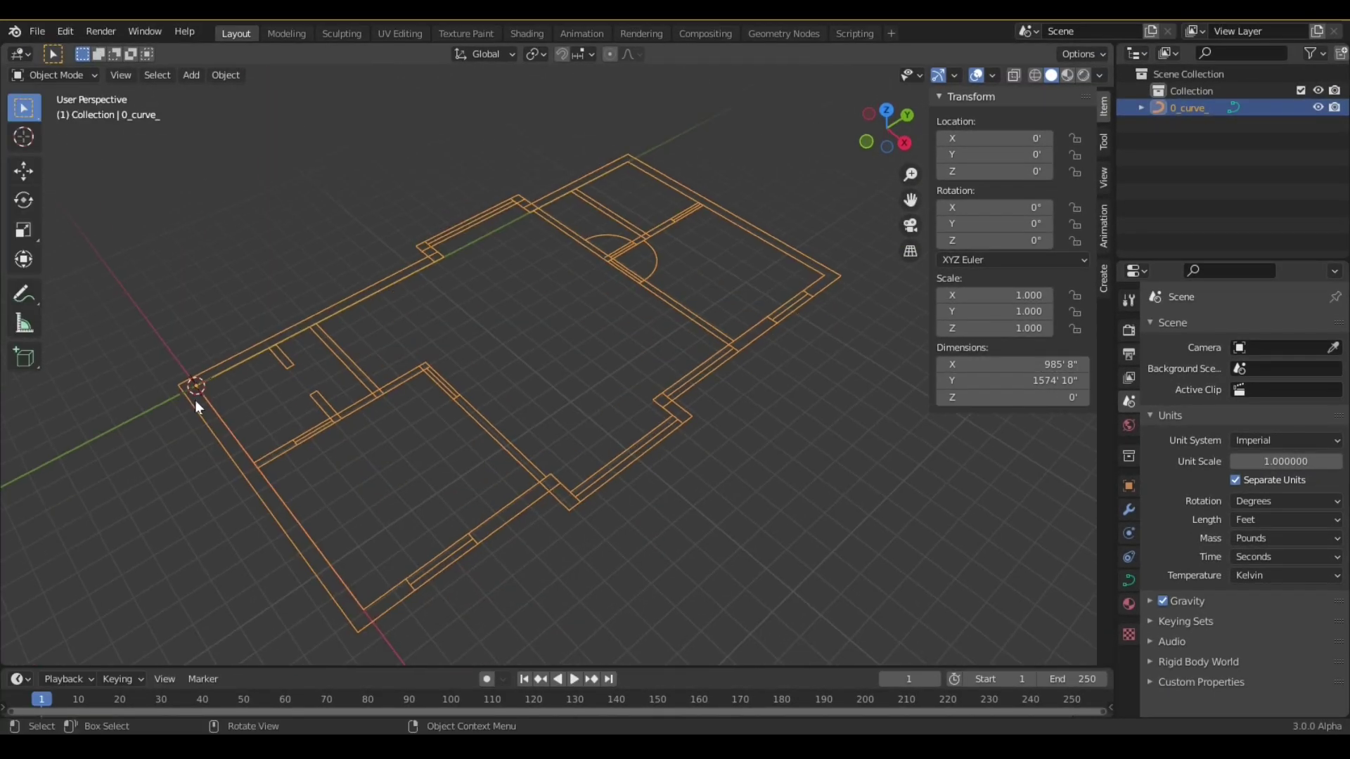
middle_drag(683, 415, 918, 401)
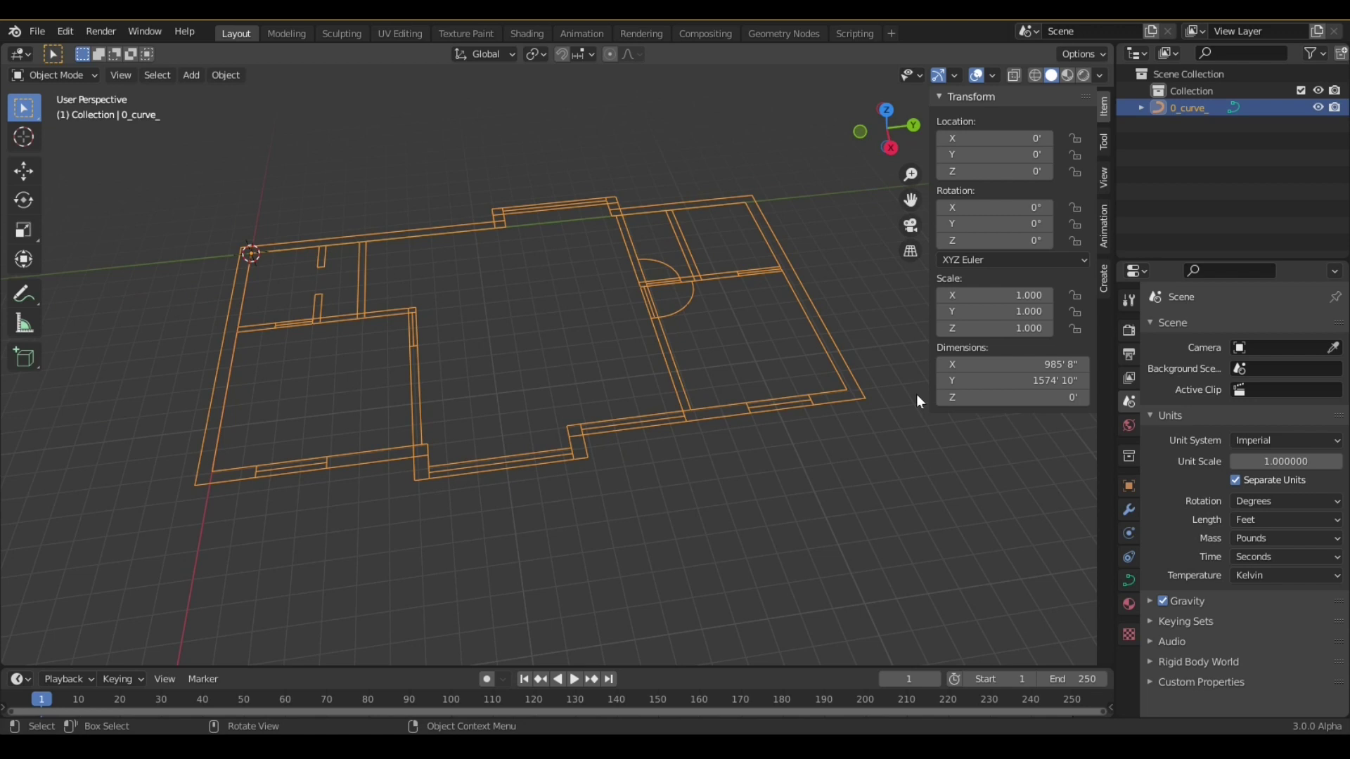
- Set the plan width to 25' and measure its 40' side with the ruler
text(25)
key(Tab)
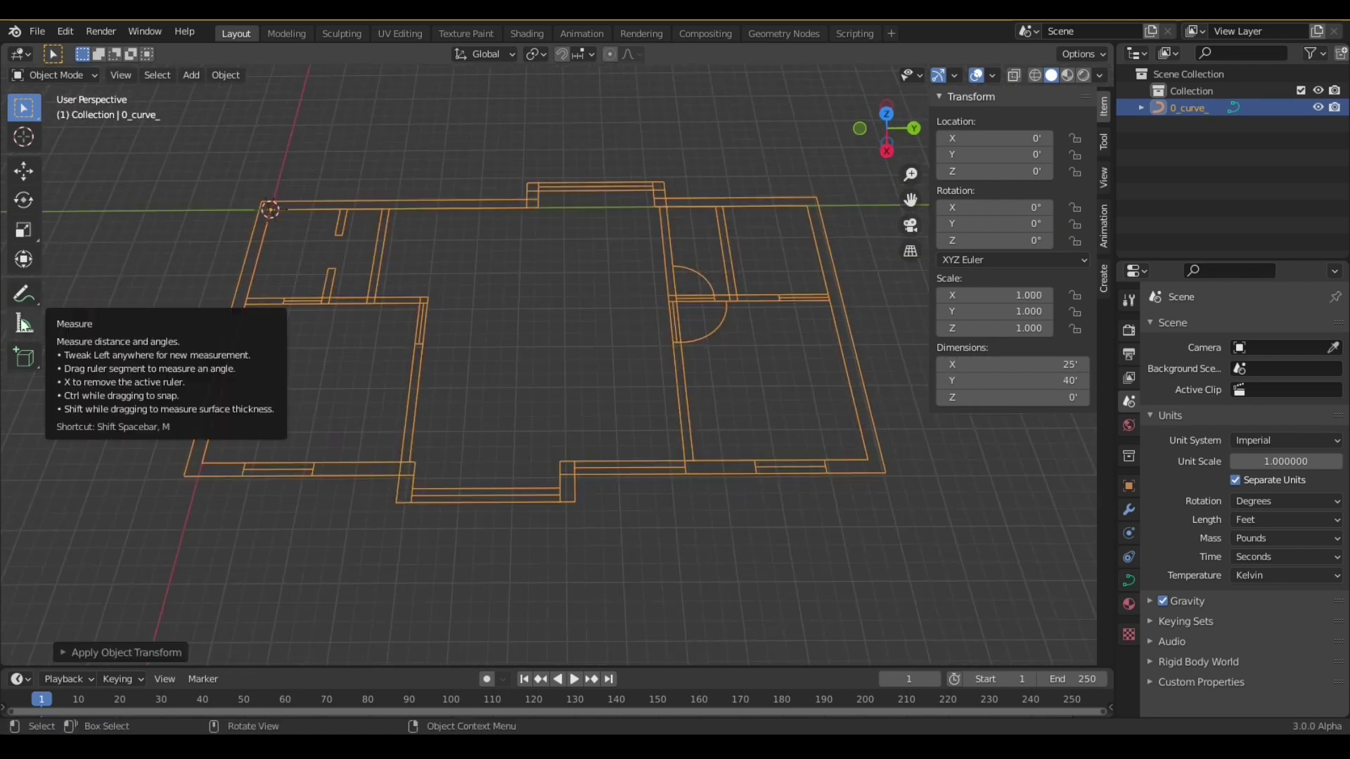
click(24, 323)
drag(165, 531, 297, 563)
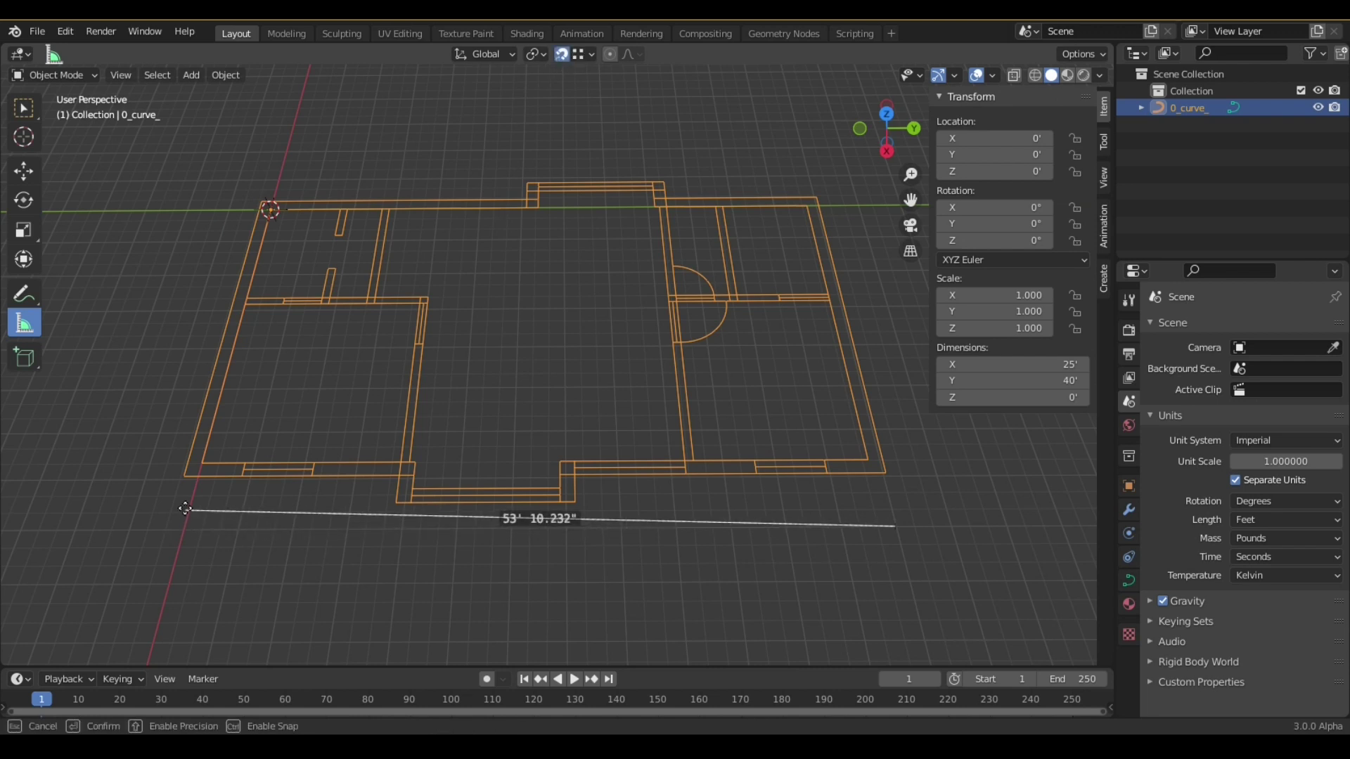
drag(886, 476, 886, 476)
scroll(541, 462, up, 1)
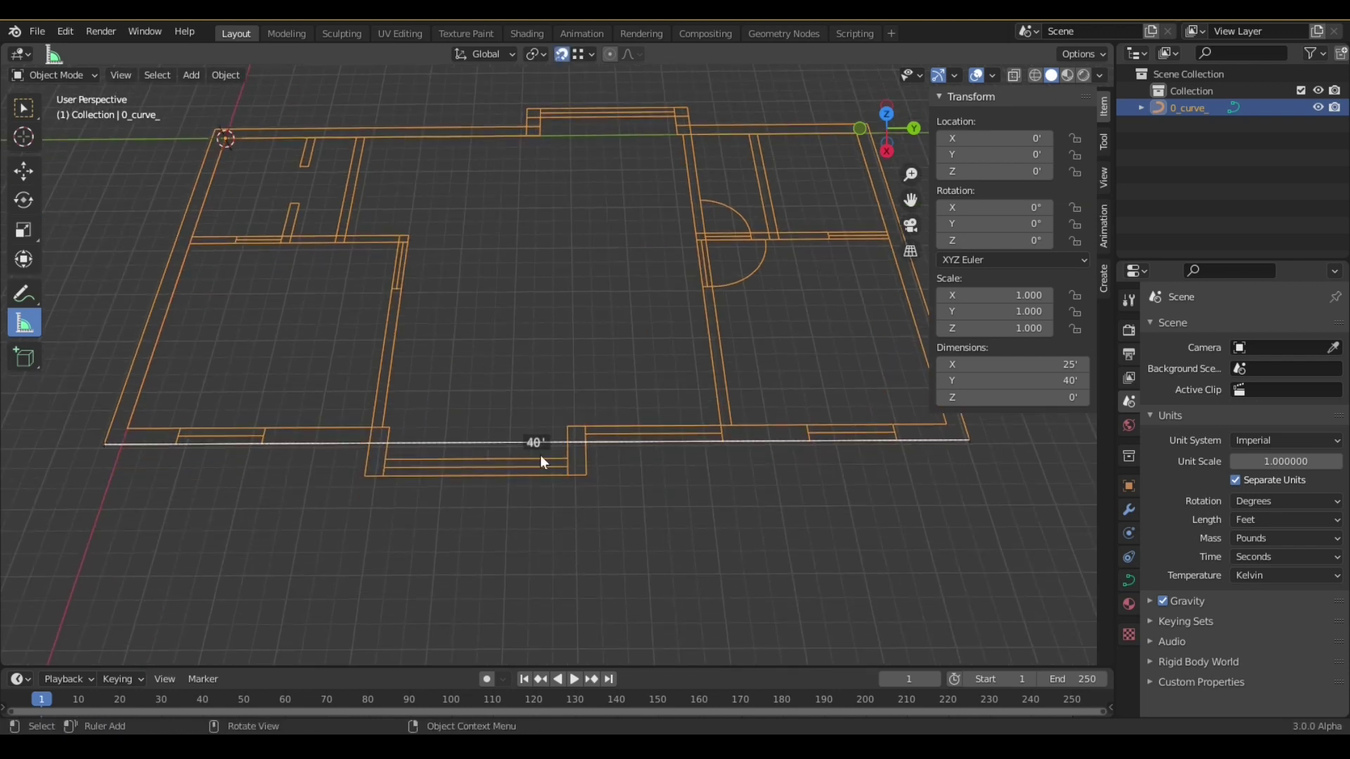
scroll(545, 445, down, 2)
drag(546, 444, 542, 444)
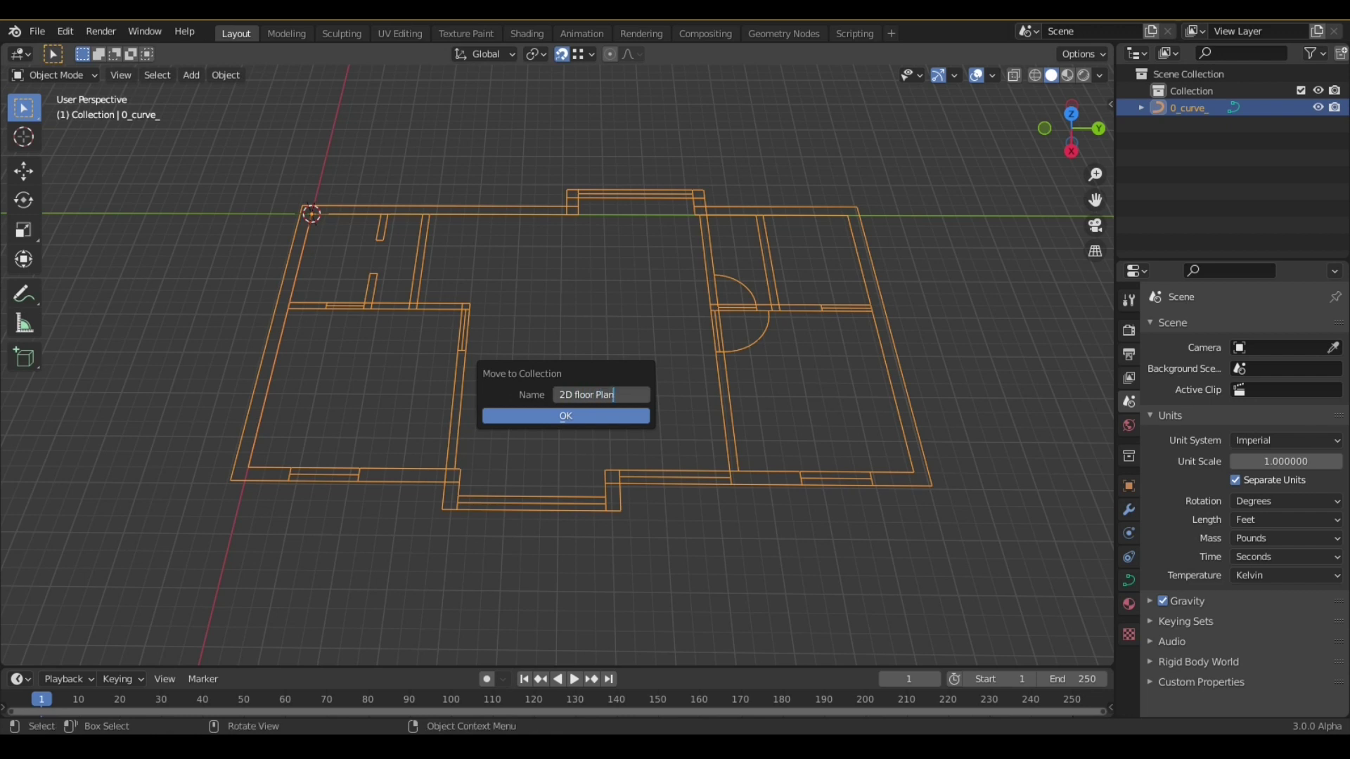
- Move the plan into a new '2D floor Plan' collection and make it unselectable
key(Return)
click(501, 411)
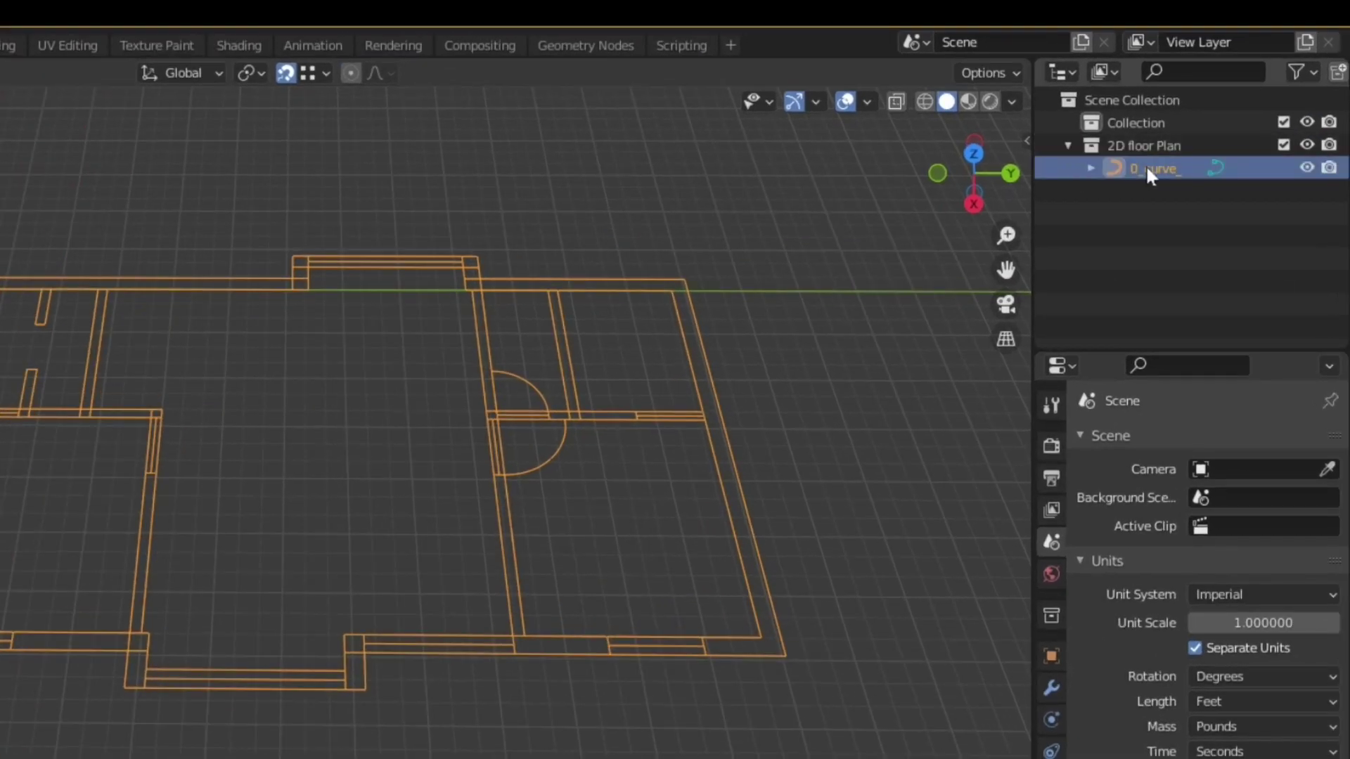
click(1299, 72)
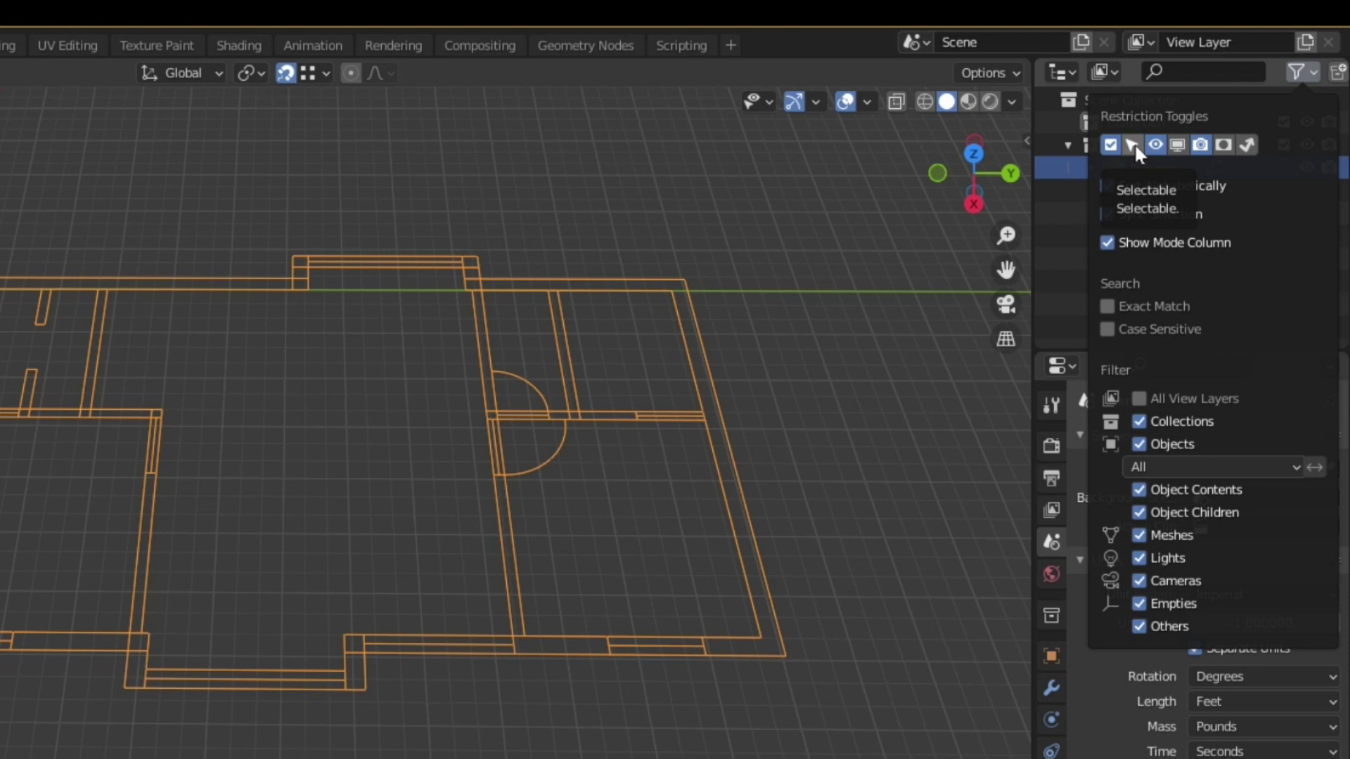
click(1134, 142)
click(1281, 167)
drag(261, 259, 427, 431)
- Add a plane at the plan corner
drag(668, 327, 675, 331)
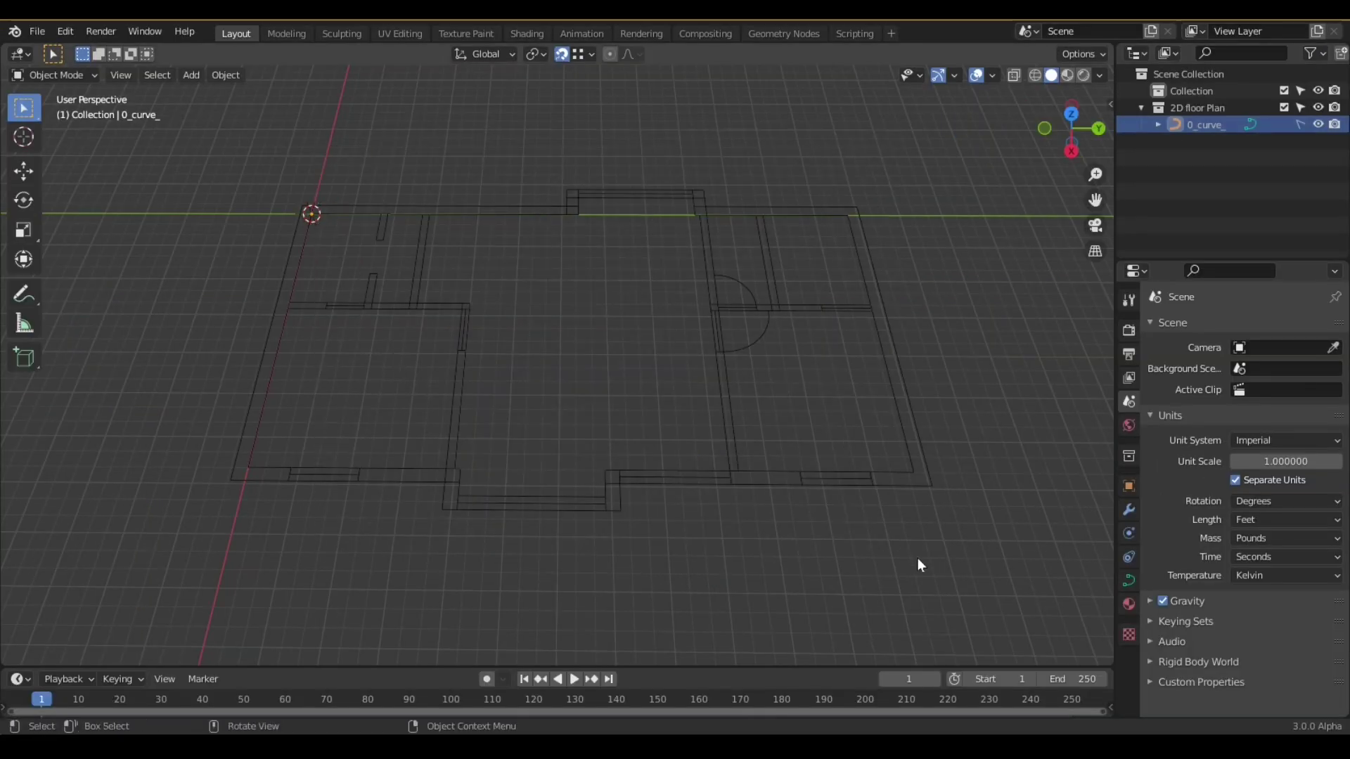
key(shift+a)
click(550, 336)
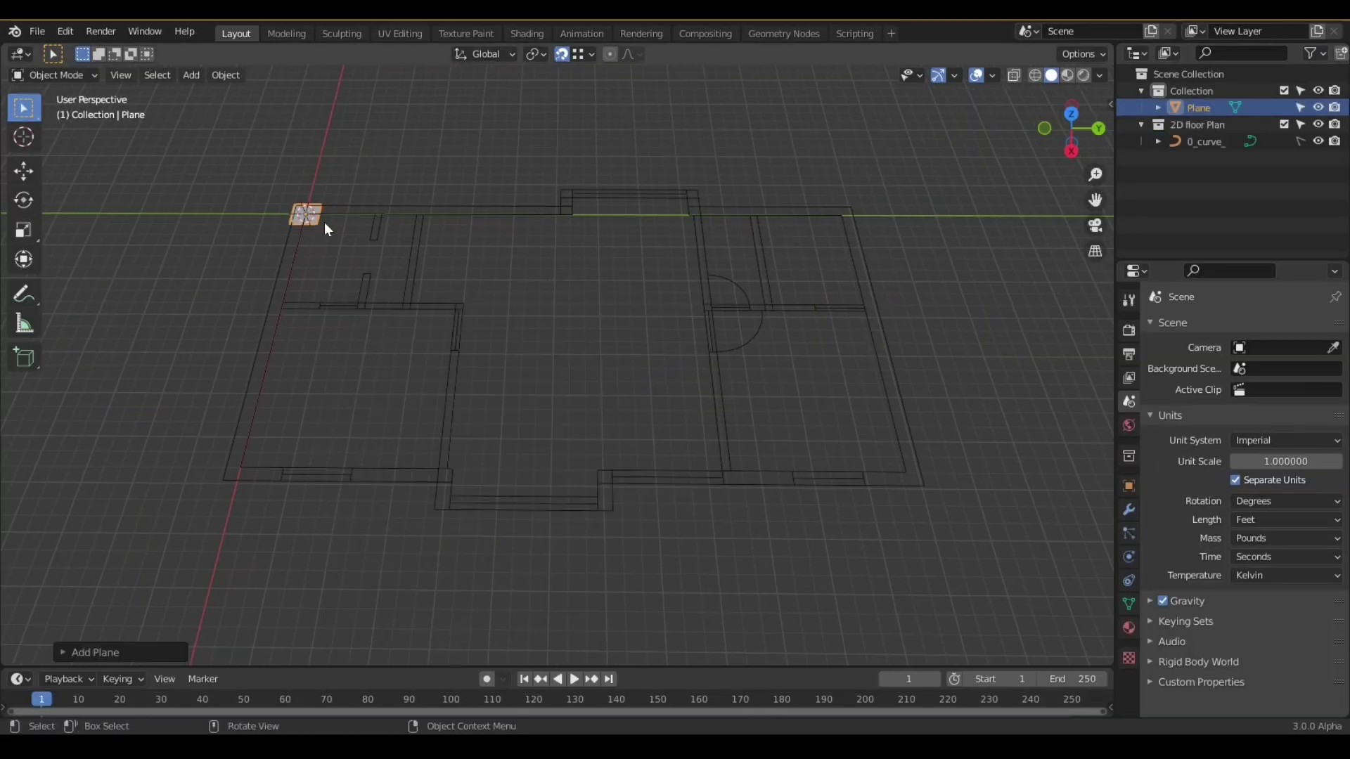
- Merge all of the plane's vertices into a single vertex at the center
key(KP_Decimal)
key(Tab)
key(m)
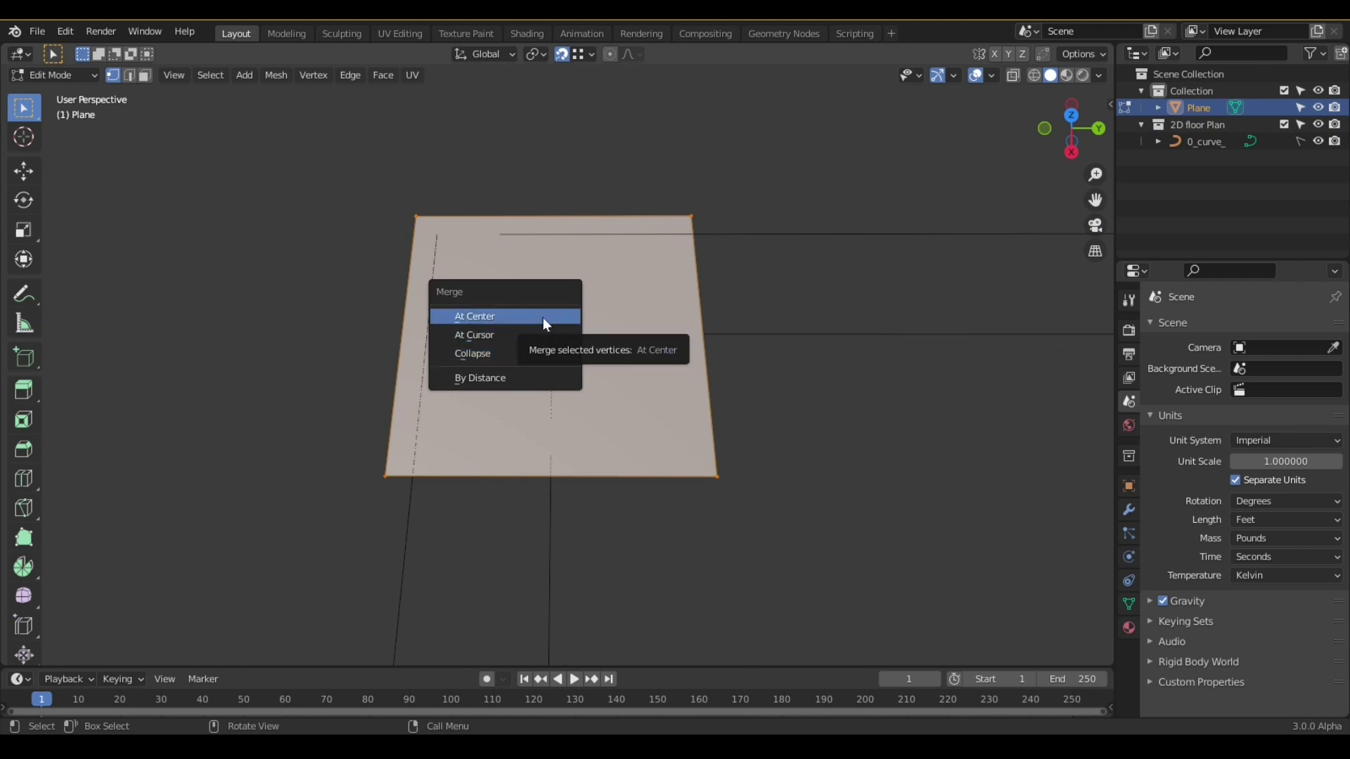
click(546, 318)
- Snap the vertex to the plan's outer corner and add a Screw modifier
key(g)
click(645, 361)
scroll(640, 399, down, 4)
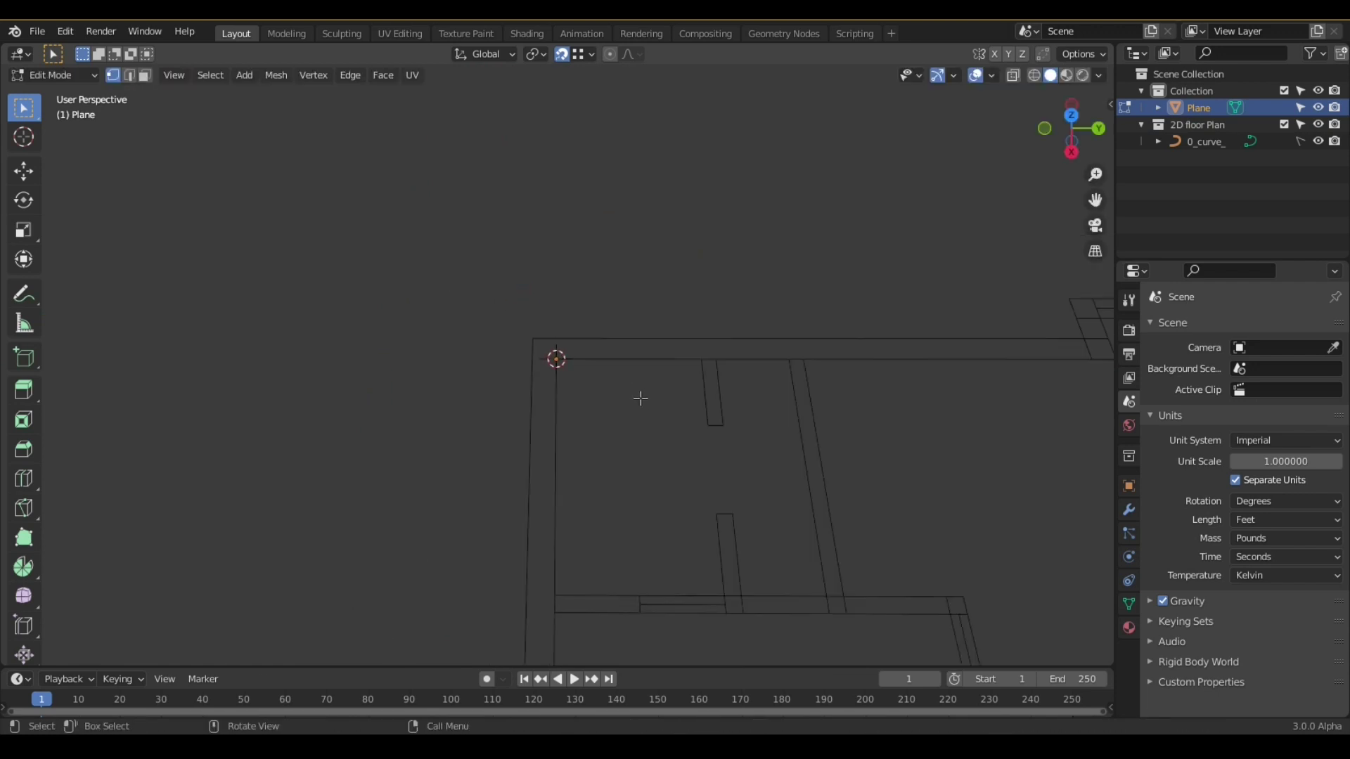
scroll(554, 440, up, 6)
key(g)
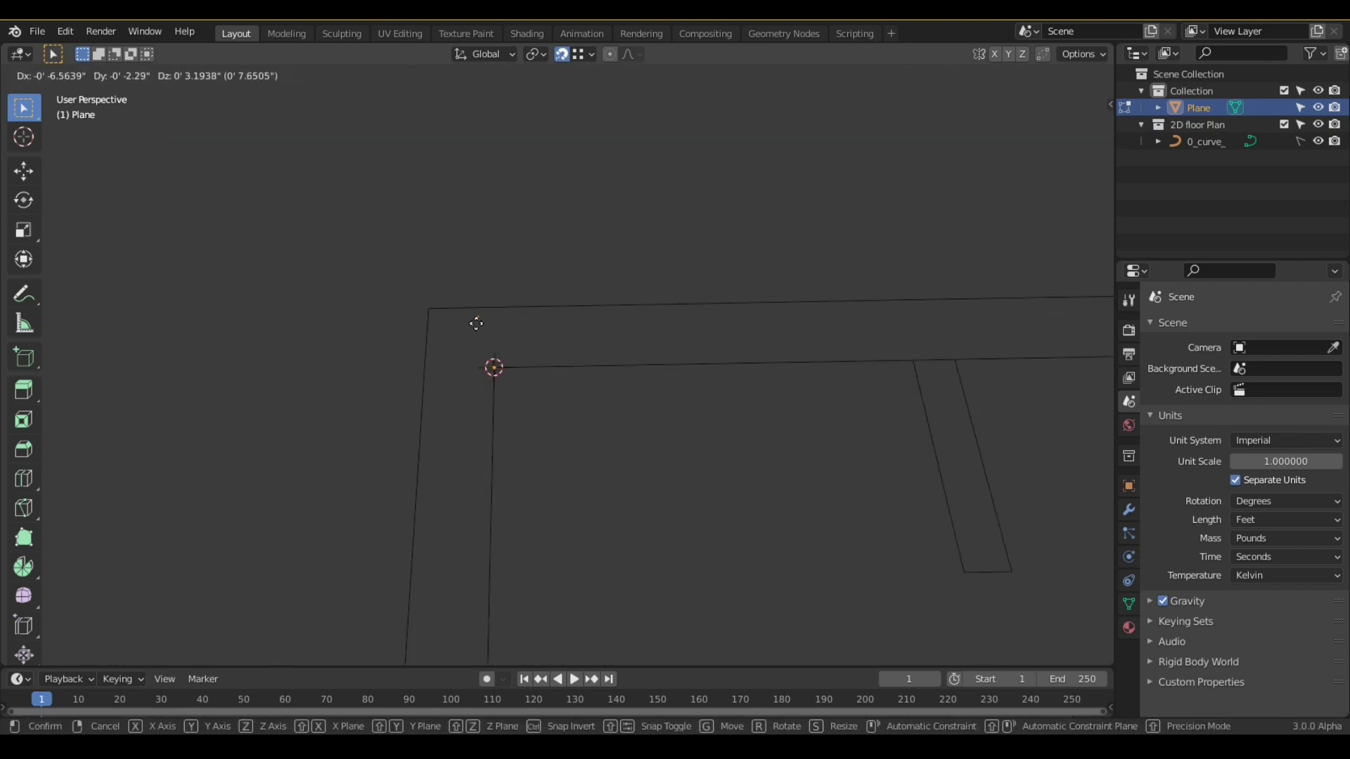
click(441, 316)
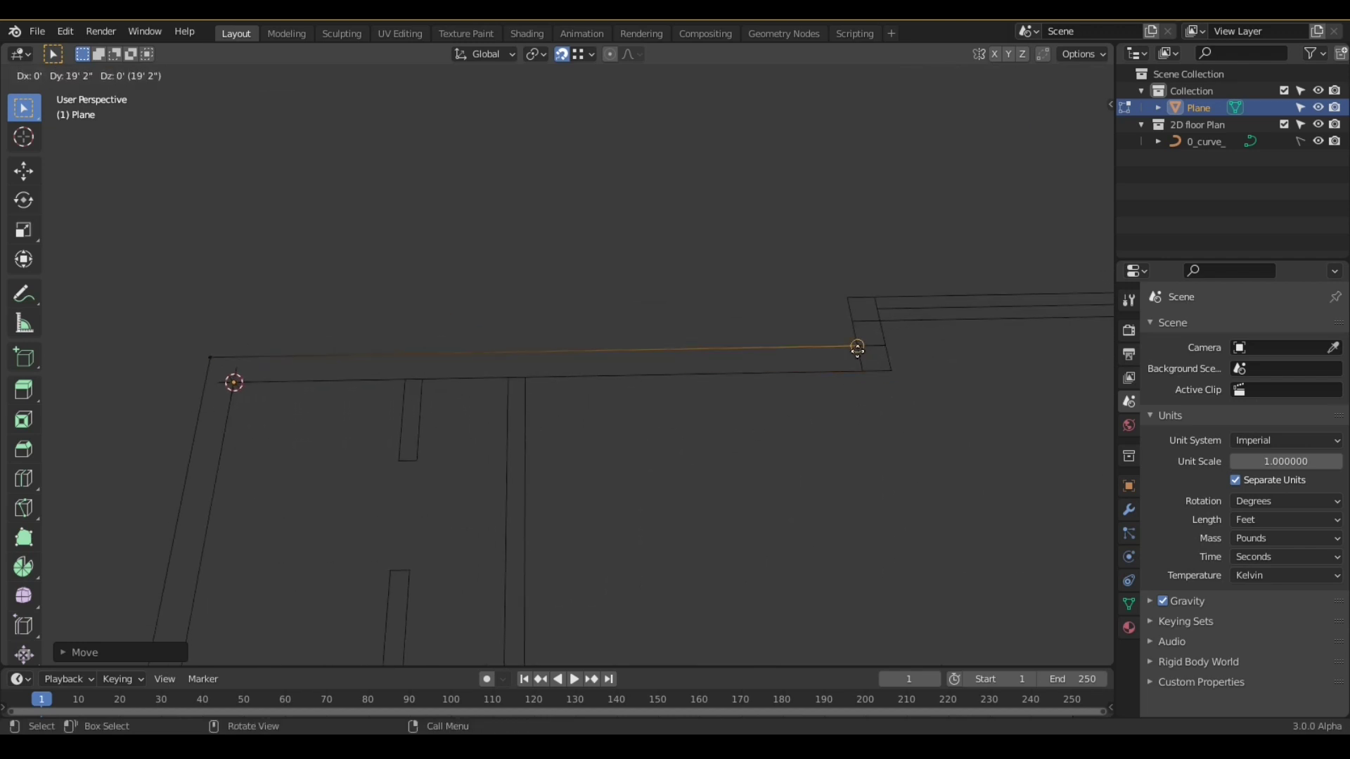
middle_drag(531, 357, 545, 407)
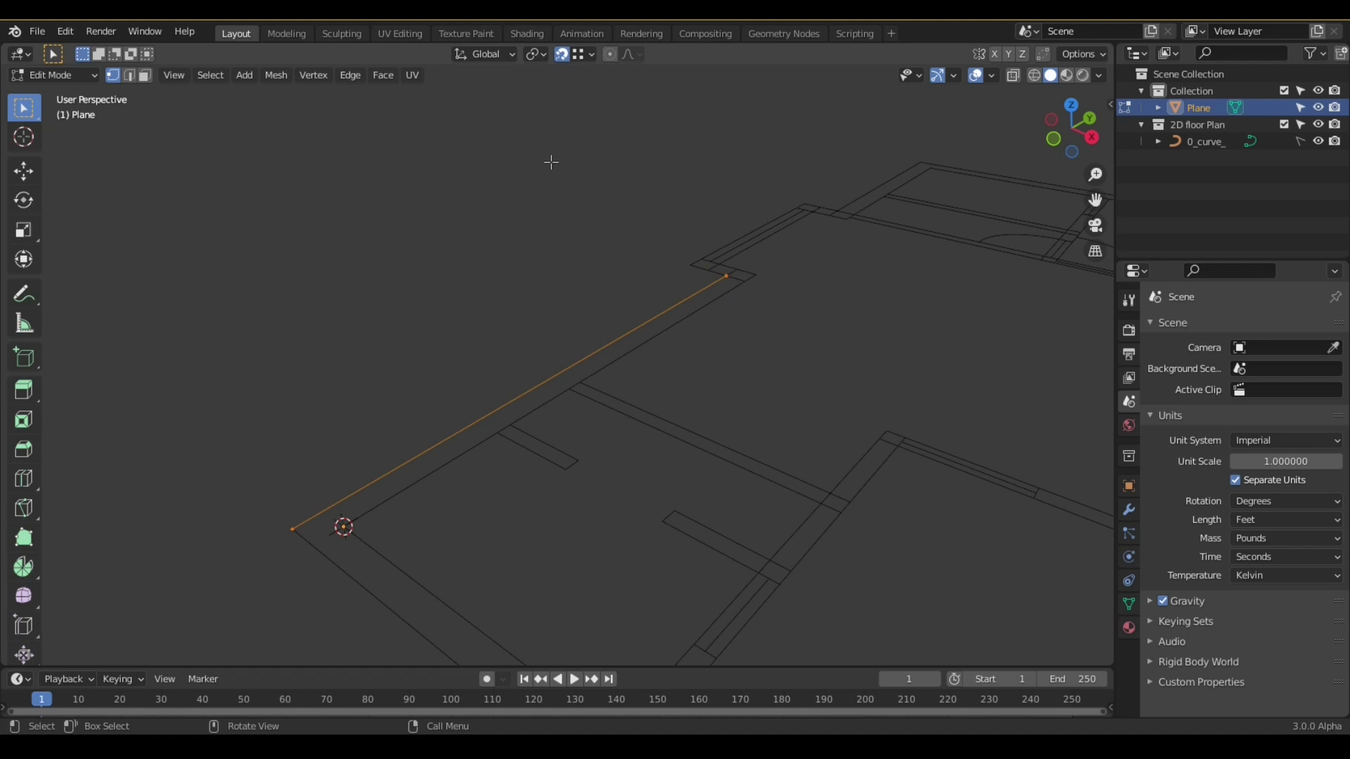
click(1124, 514)
click(1196, 329)
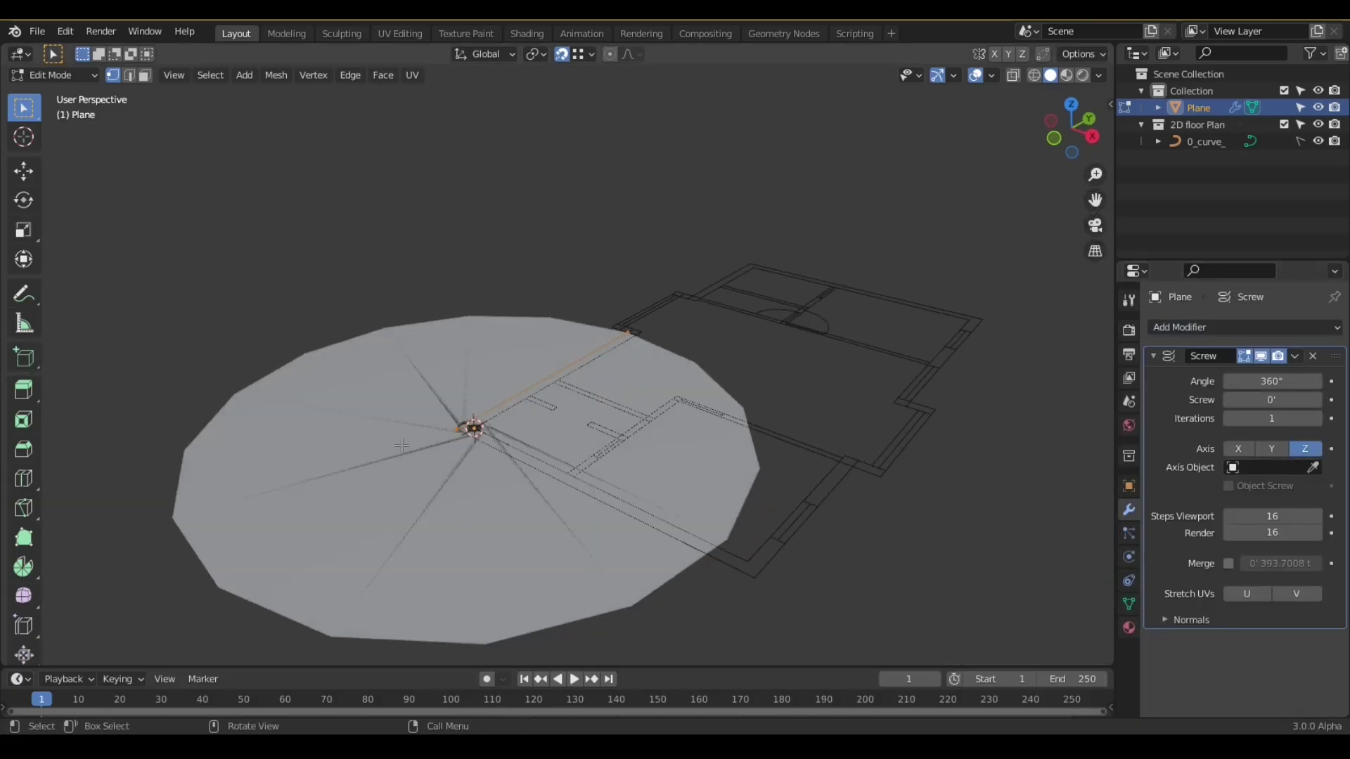
- Set the Screw angle to 0° so the edge rises straight up as a wall
mouse_move(1281, 379)
mouse_down()
mouse_move(1237, 380)
mouse_move(1287, 399)
mouse_up()
key(ctrl+a)
text(0)
key(Return)
- Turn on Face Orientation overlay and flip the wall's normals
middle_drag(843, 408, 492, 439)
click(991, 76)
click(892, 395)
click(1229, 681)
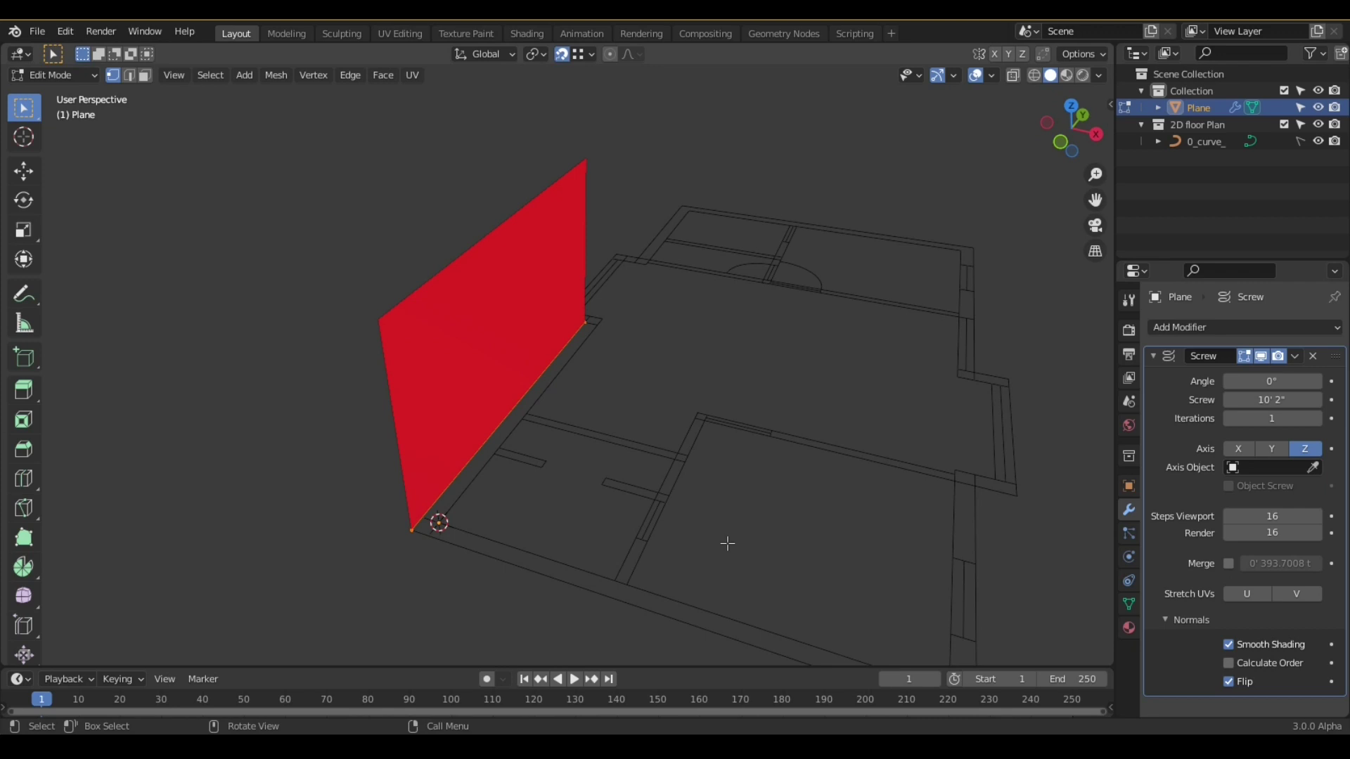
middle_drag(727, 543, 566, 436)
- Extrude the wall along the plan outline to the next corner
key(e)
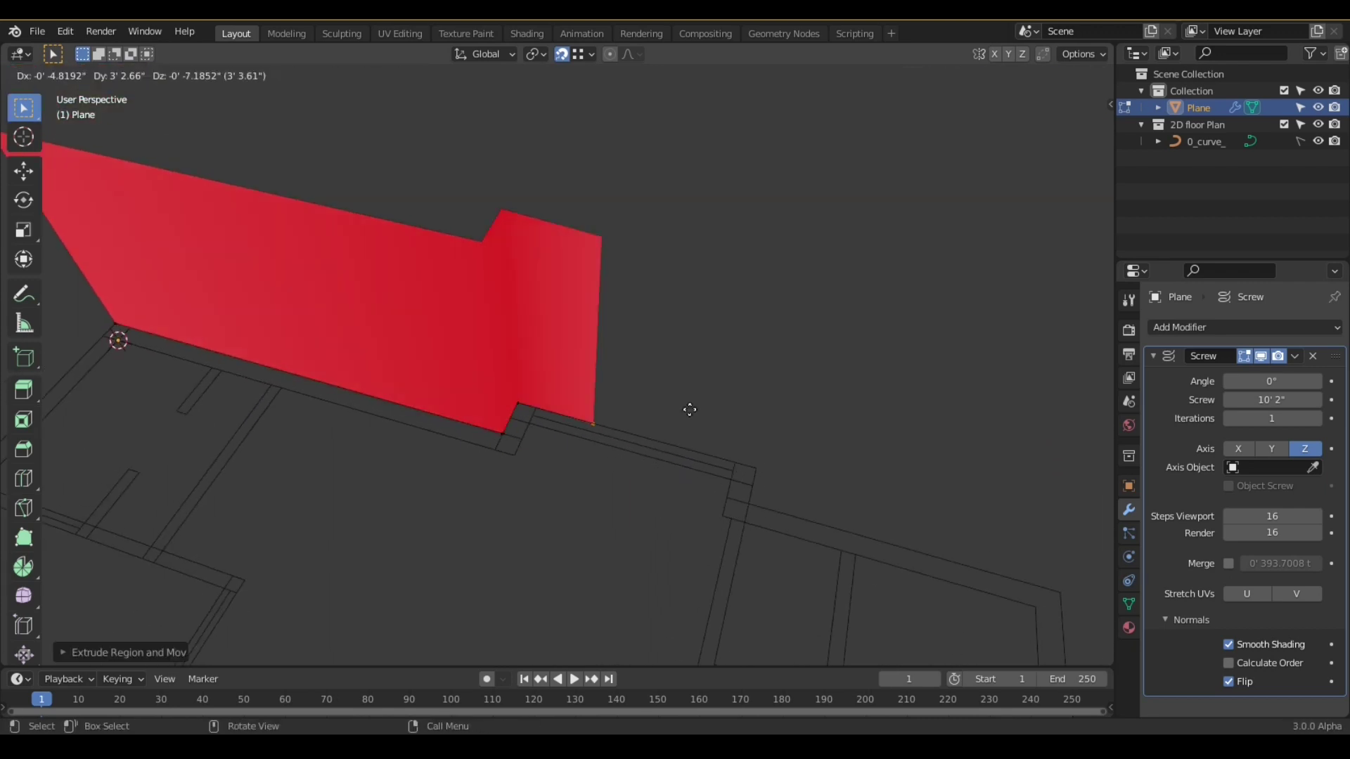
click(877, 492)
mouse_move(877, 491)
middle_down()
mouse_move(595, 415)
mouse_move(542, 443)
mouse_move(530, 389)
mouse_move(633, 409)
mouse_move(542, 422)
mouse_move(843, 561)
middle_up()
scroll(633, 410, down, 3)
- Turn off face orientation colouring and add a Solidify modifier to the walls
click(1153, 356)
click(1099, 76)
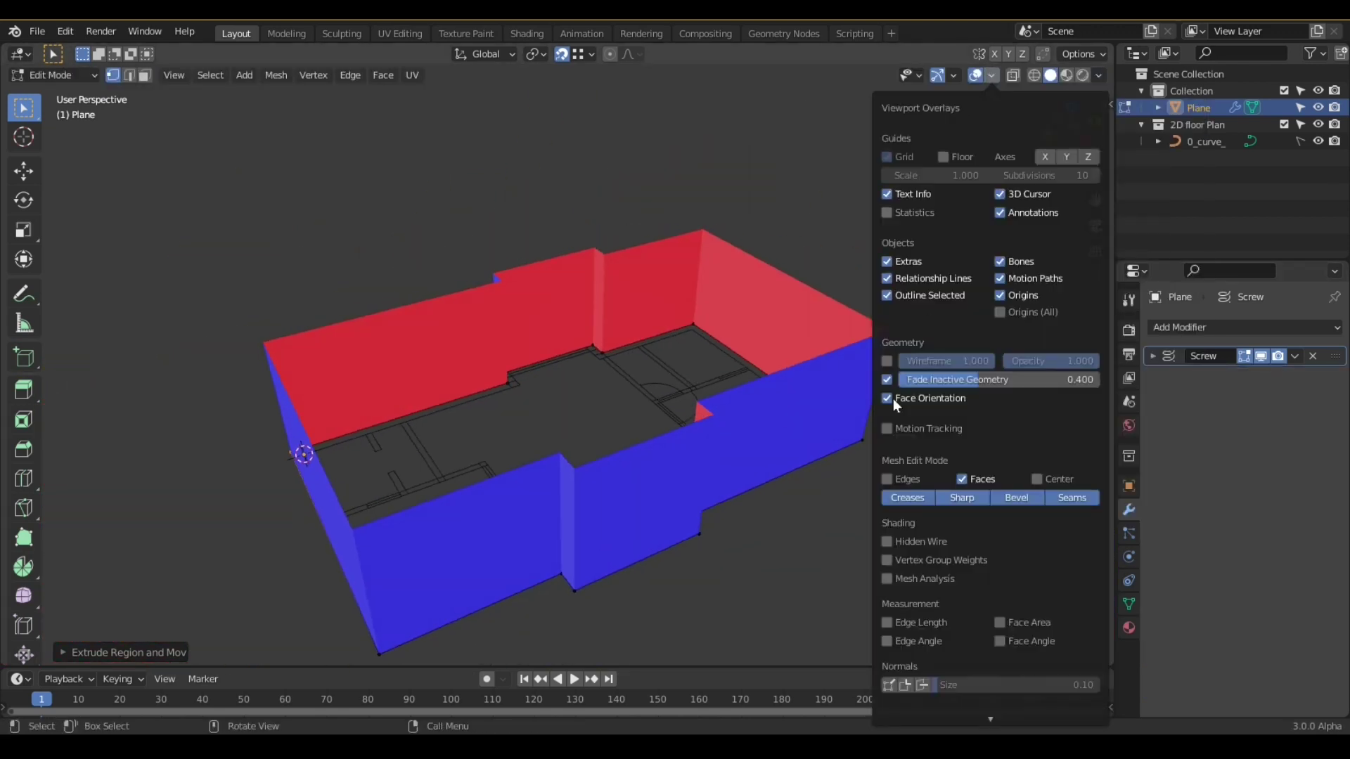
click(893, 399)
click(1219, 327)
- Give the outer walls a 10-inch Solidify thickness with Even Thickness enabled
click(1015, 613)
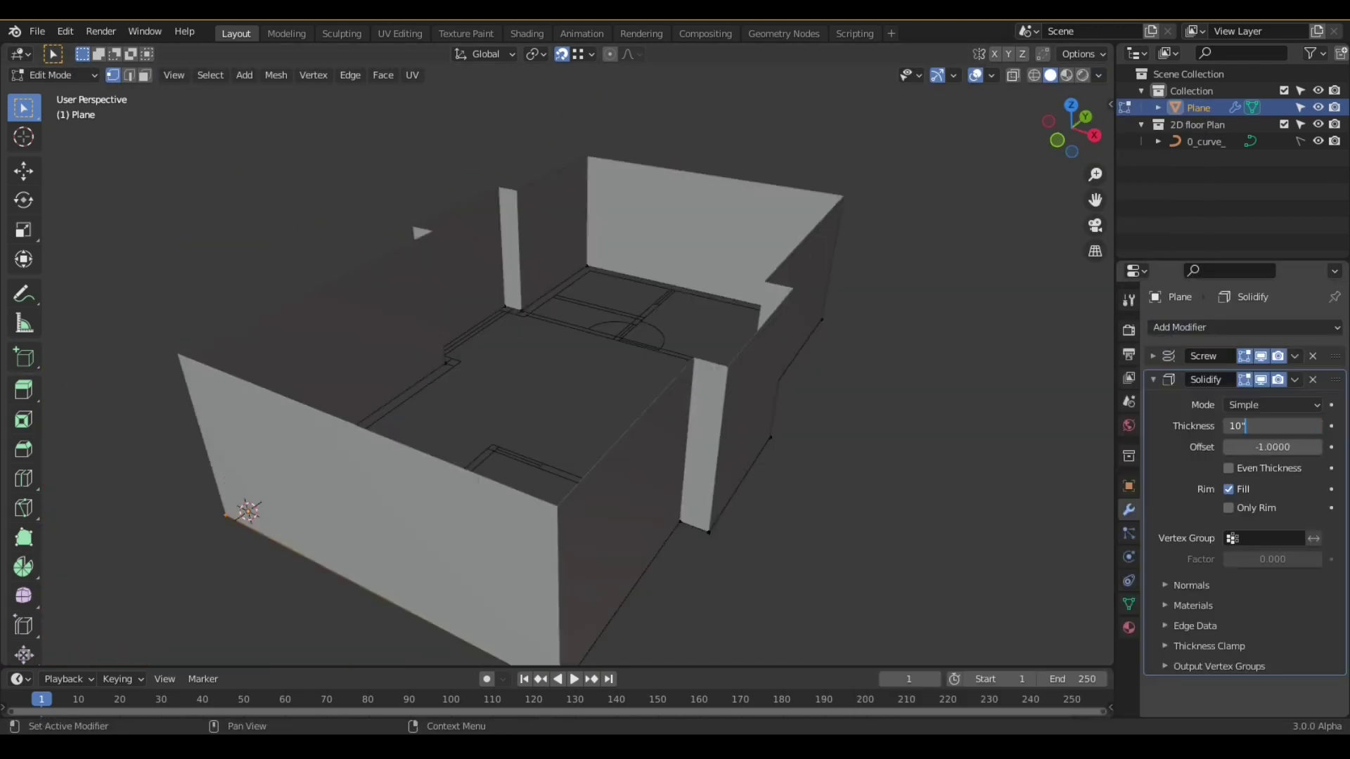
key(Return)
middle_drag(473, 364, 609, 403)
scroll(609, 403, up, 4)
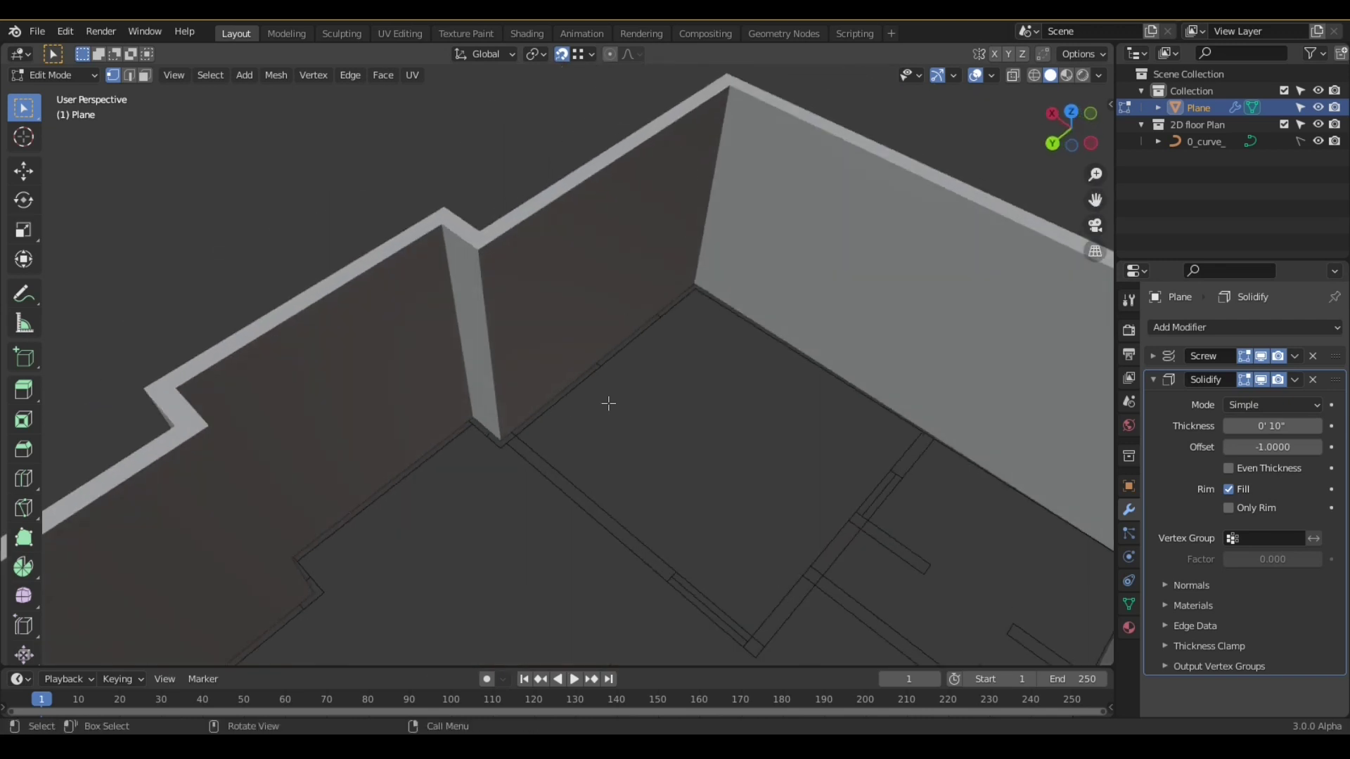
click(1071, 114)
shift+middle_drag(883, 305, 732, 310)
click(1229, 468)
scroll(500, 301, up, 3)
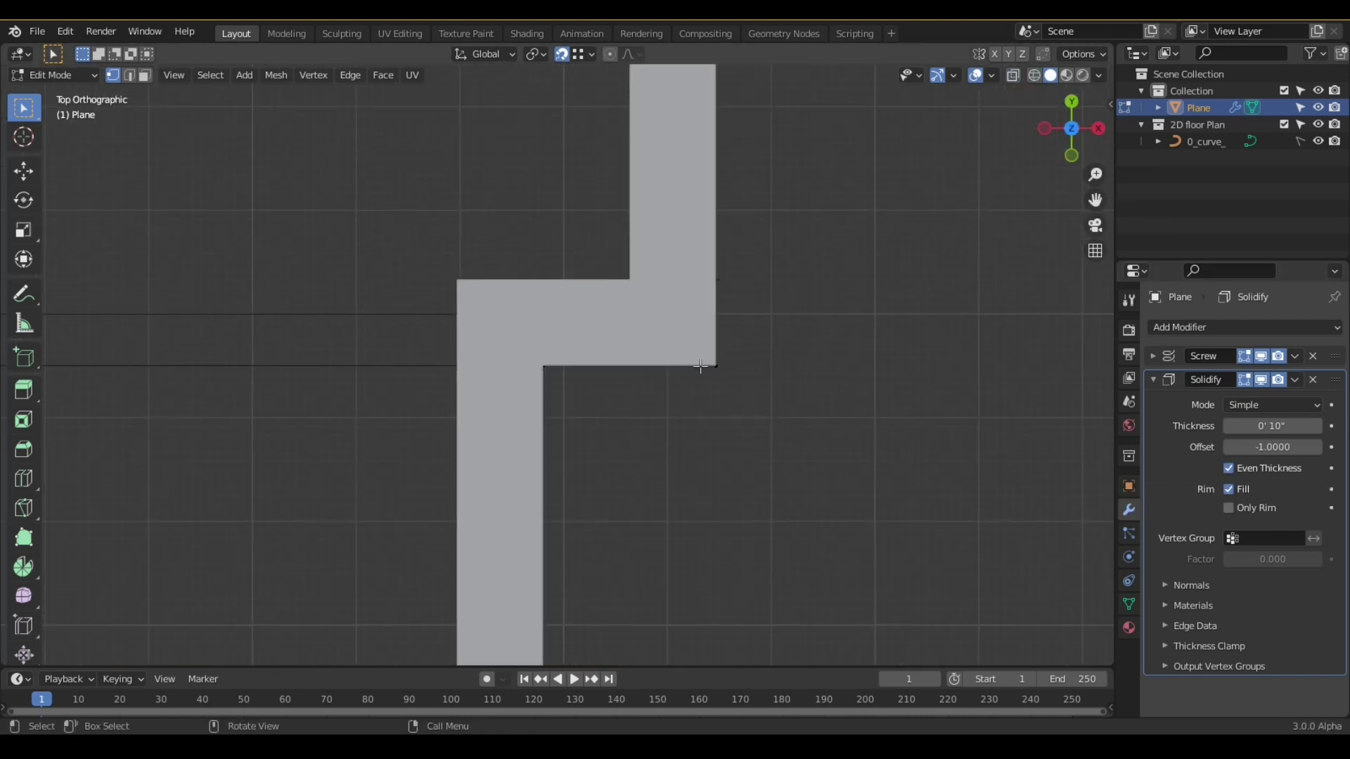
scroll(701, 366, down, 6)
- Separate the inner walls into their own object and extrude a new inner wall edge across the plan
mouse_move(700, 366)
middle_down()
mouse_move(738, 330)
mouse_move(703, 370)
middle_up()
scroll(704, 370, up, 1)
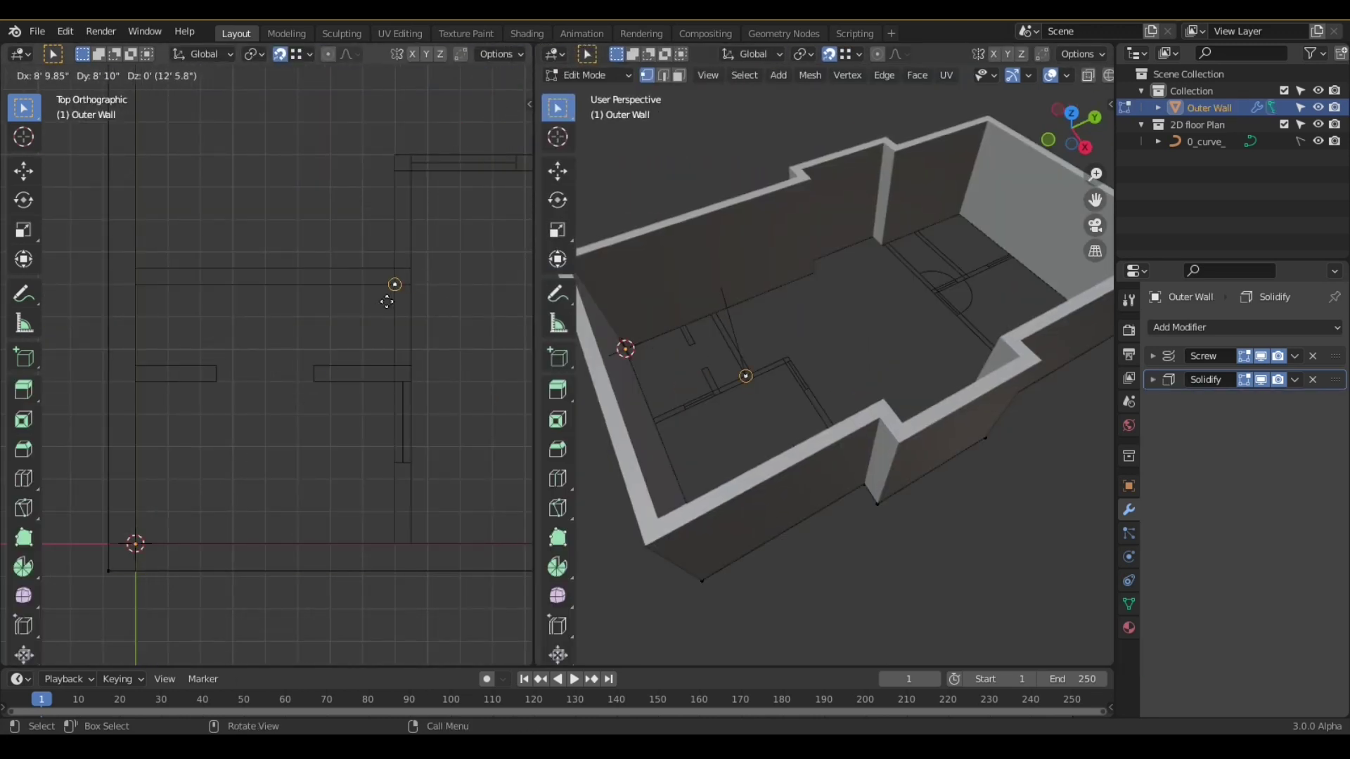
key(p)
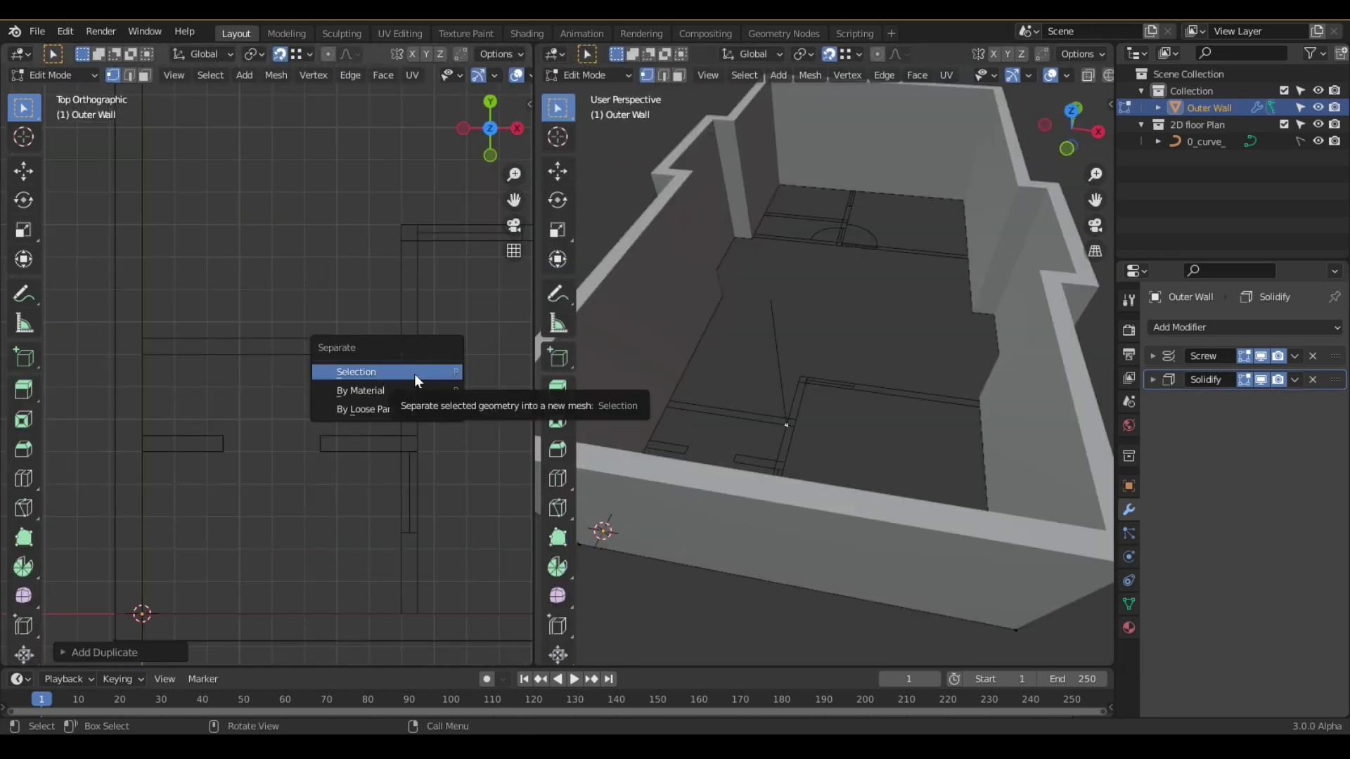
click(415, 374)
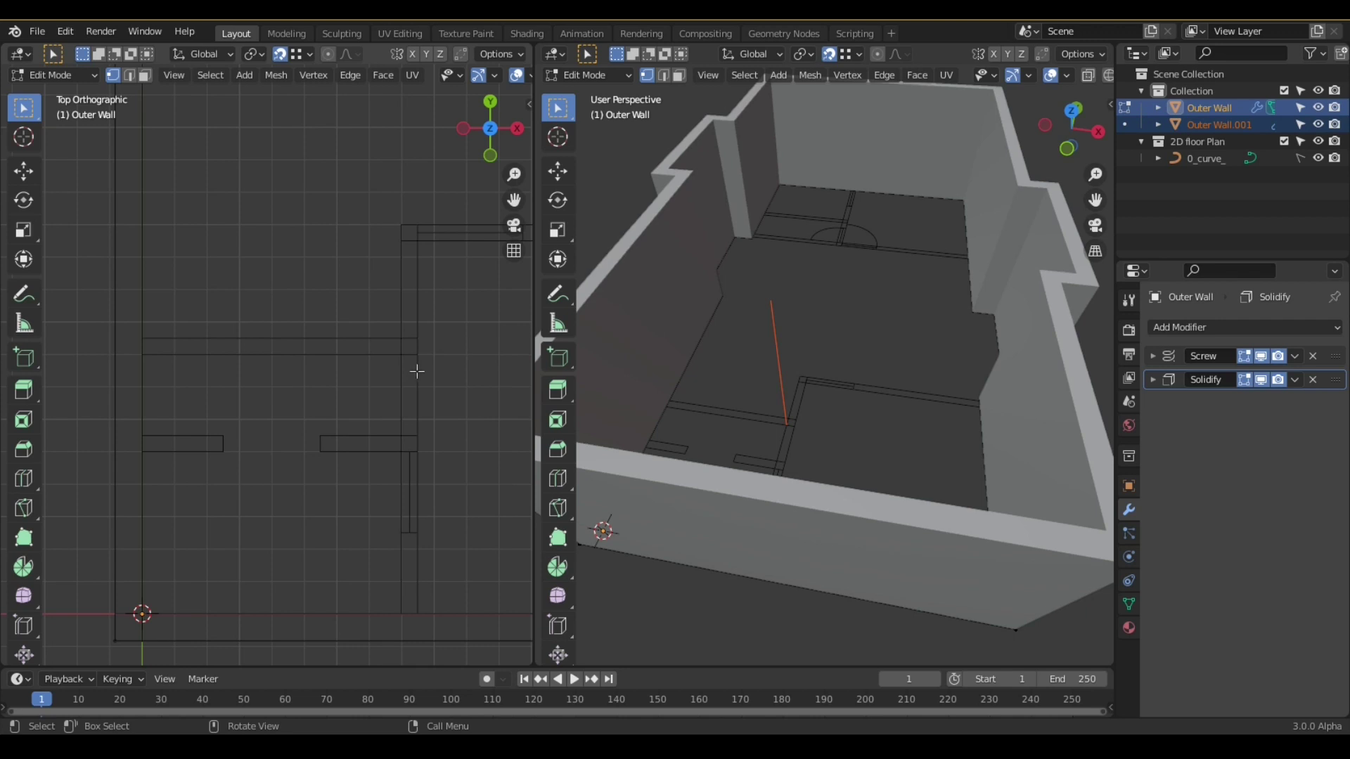
key(g)
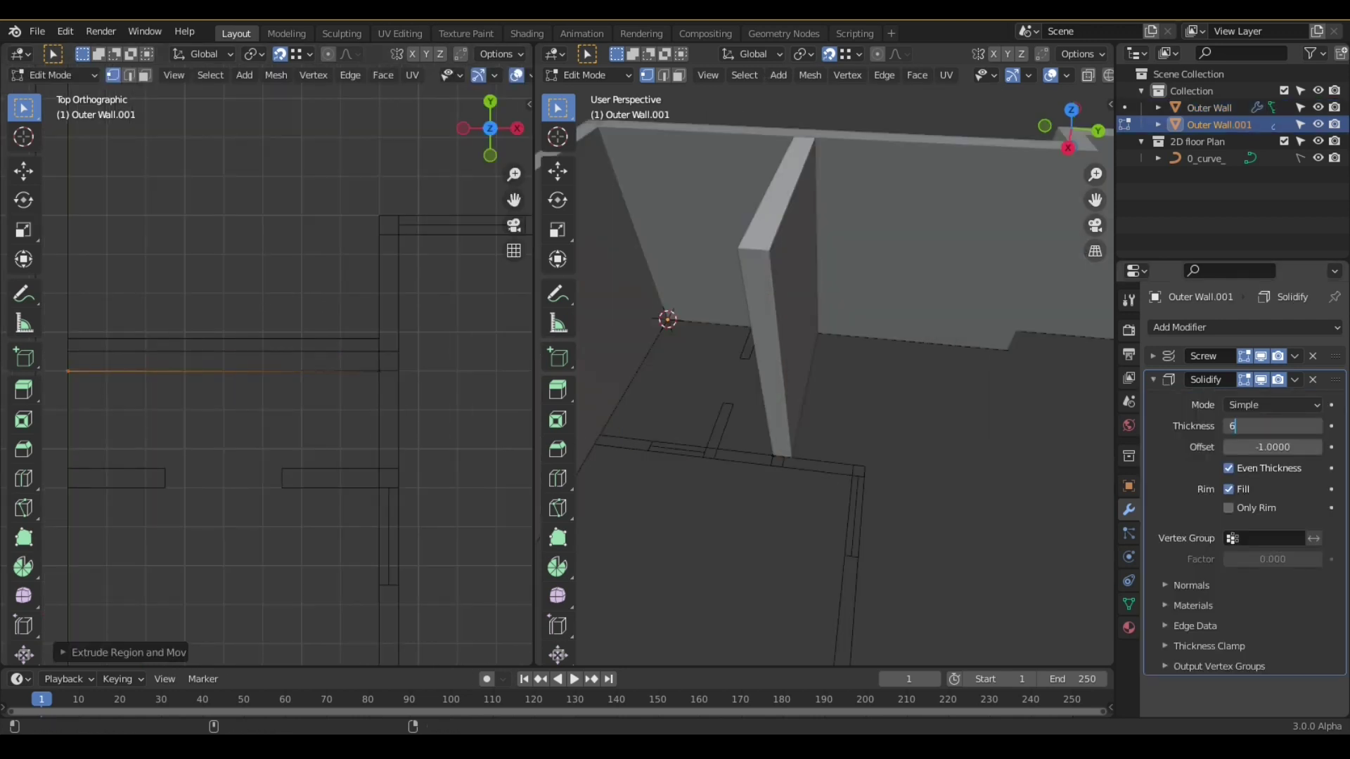
middle_drag(1094, 430, 832, 384)
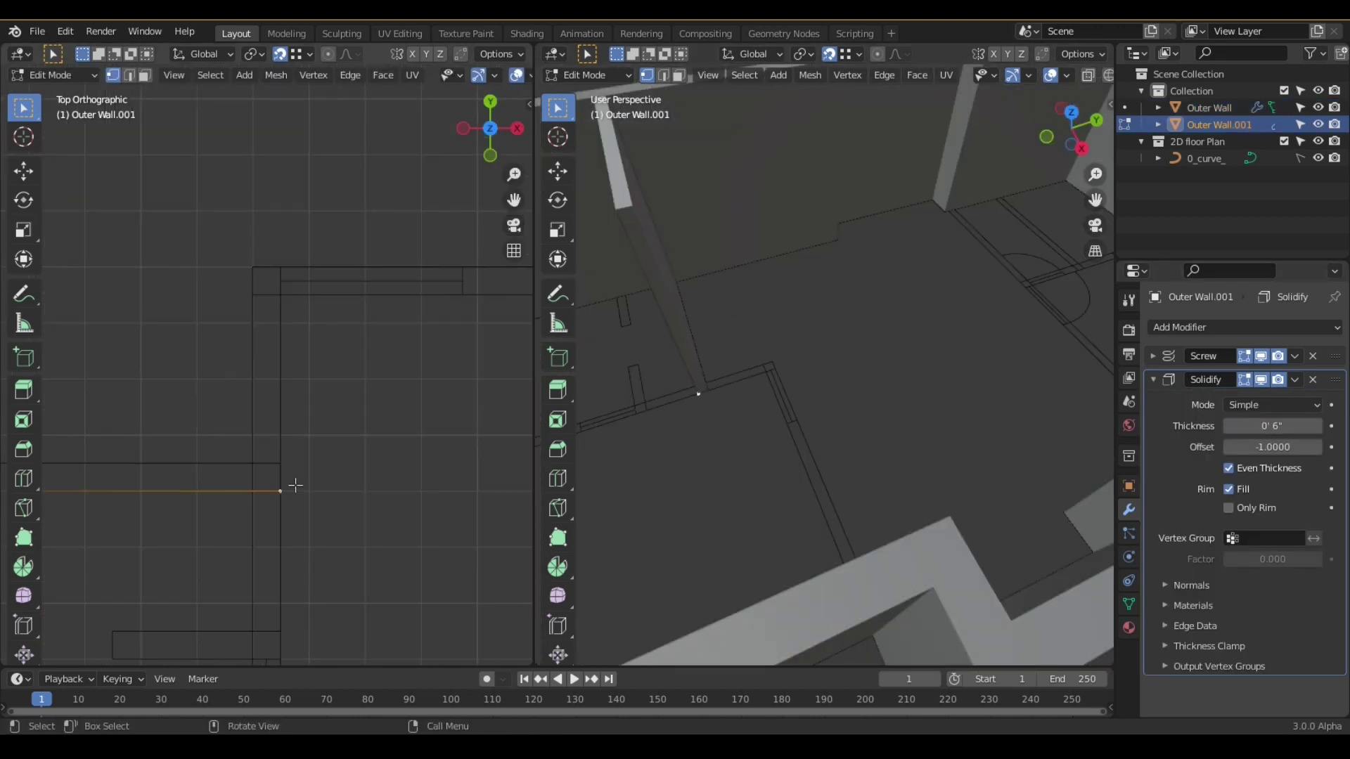
click(292, 298)
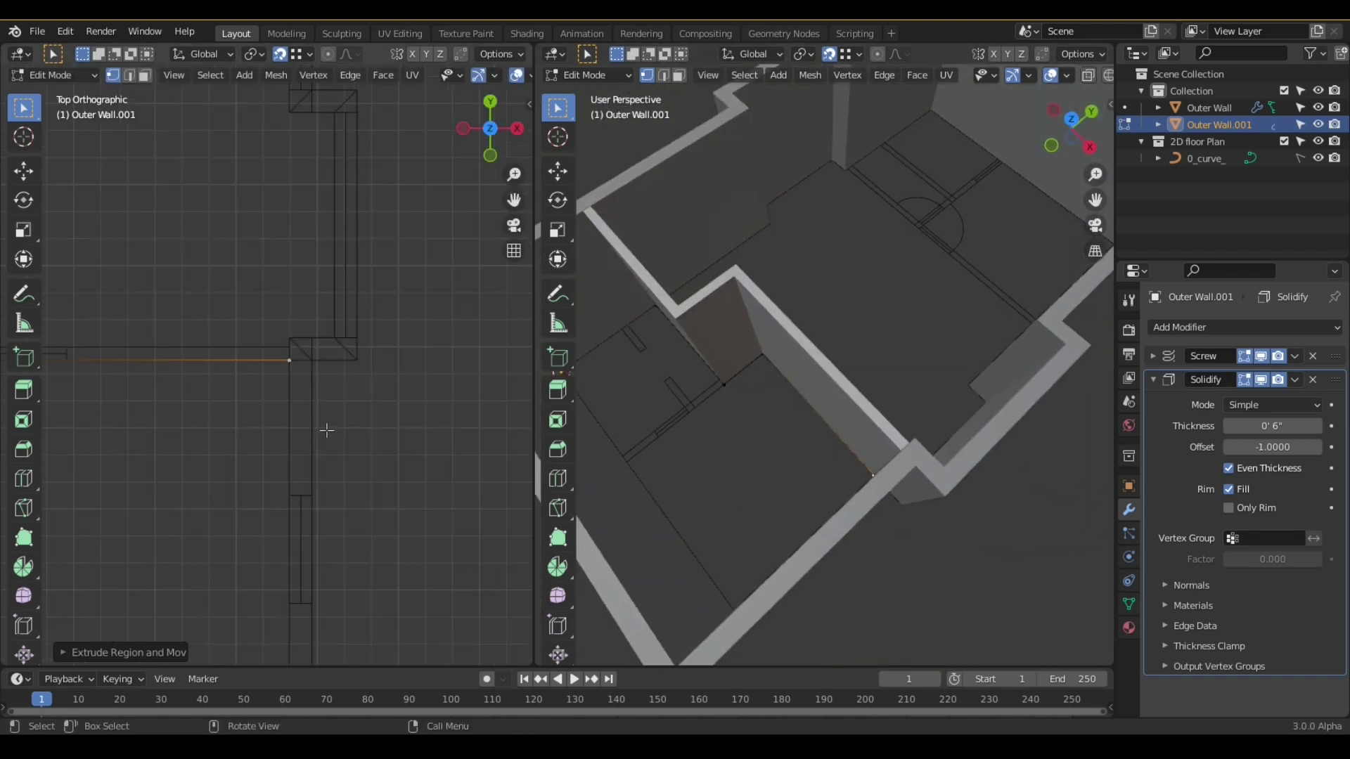
key(e)
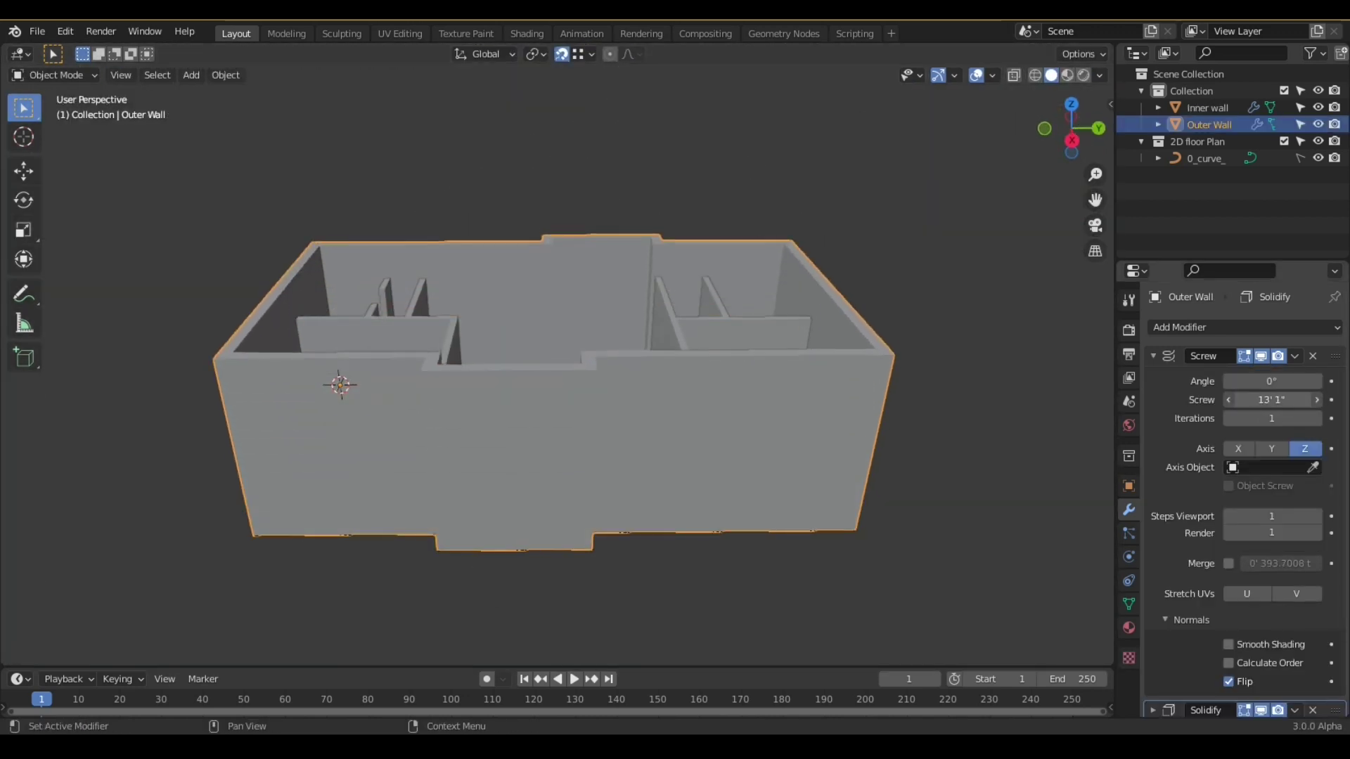
- Remove the Solidify and Screw modifiers from the duplicated wall object
drag(1272, 399, 1237, 400)
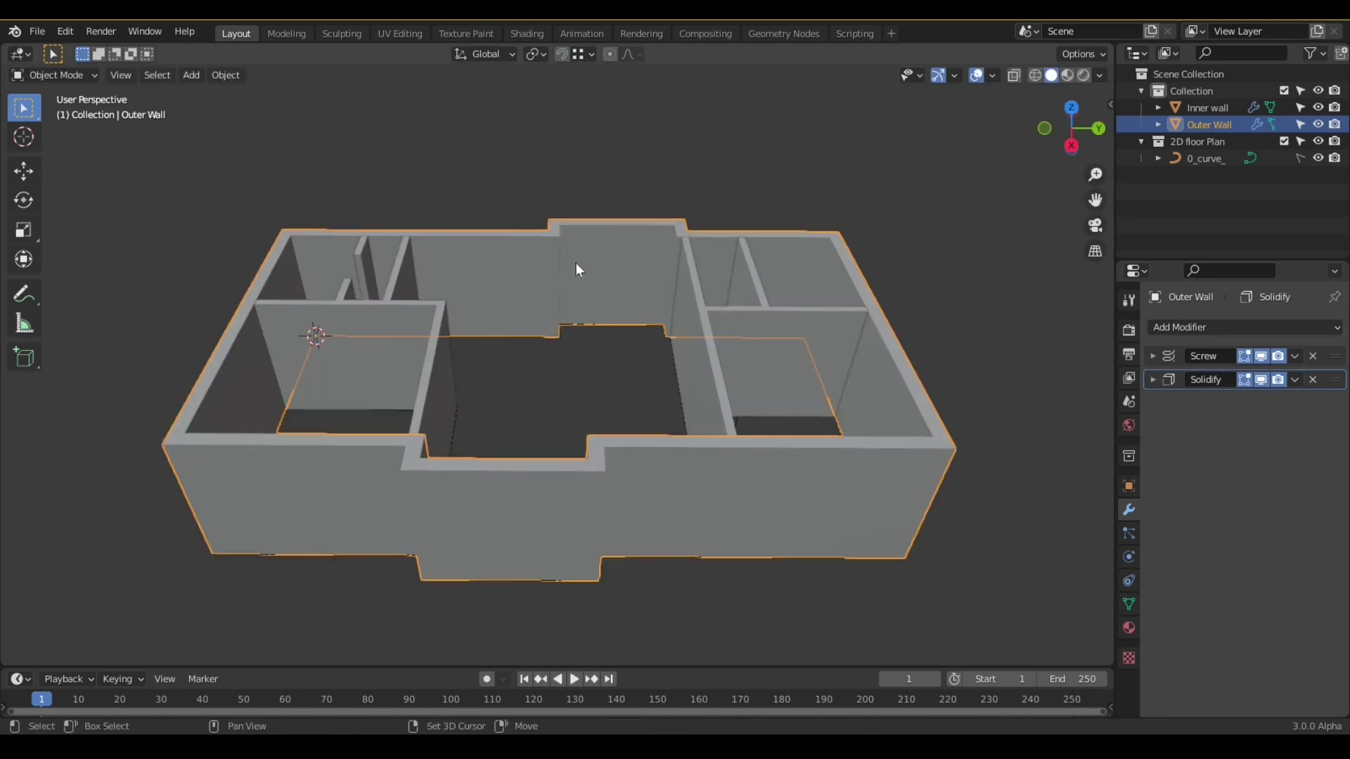
key(g)
right_click(567, 128)
right_click(566, 129)
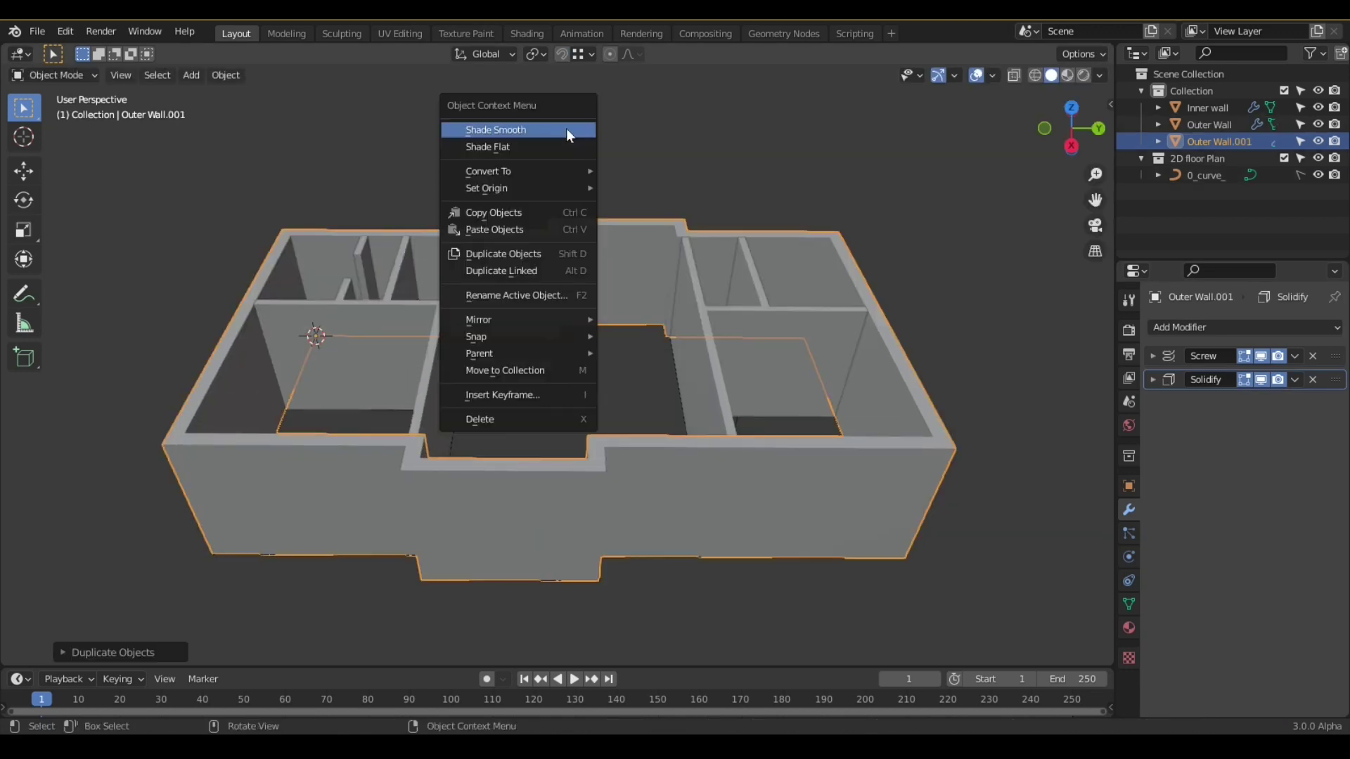
click(1311, 379)
click(1314, 353)
- Fill the duplicate's outline into floor faces and add a Solidify modifier for a 3.6-inch slab
key(Tab)
key(f)
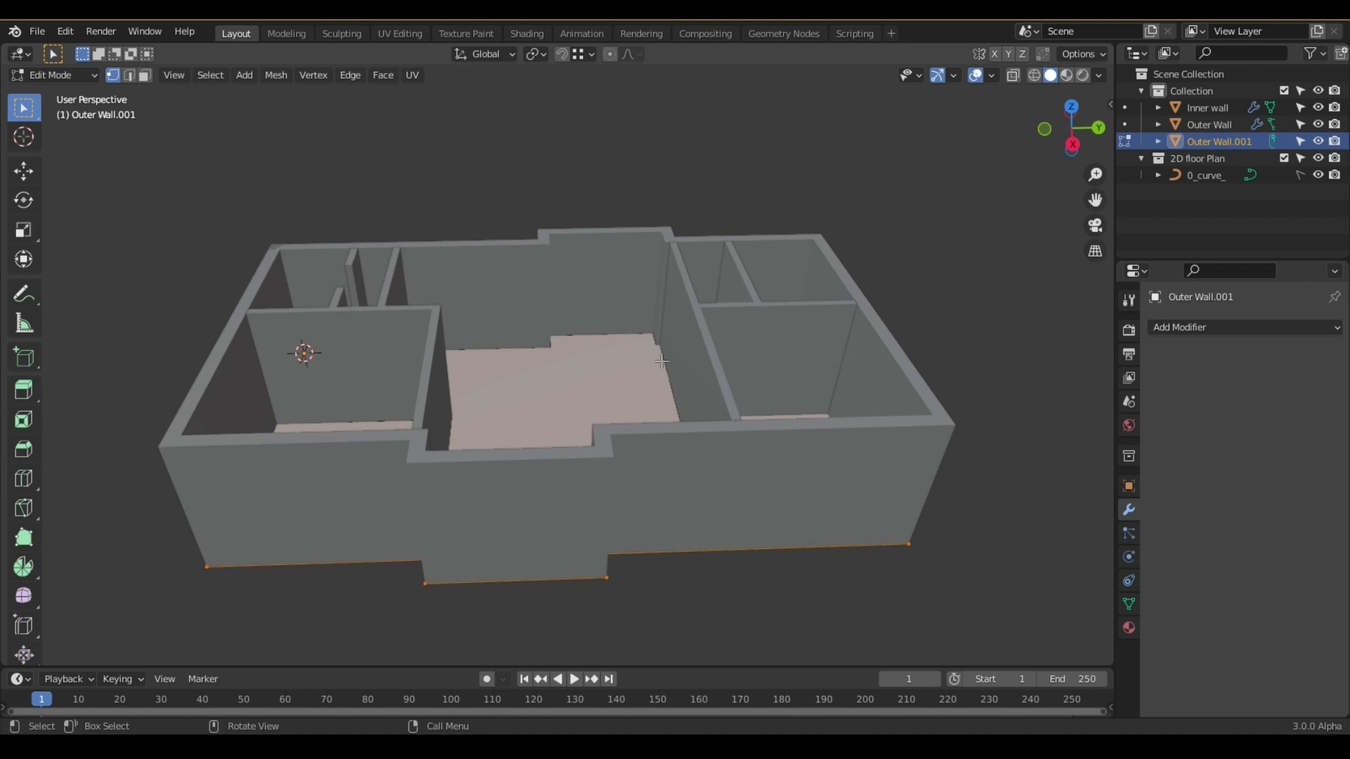
middle_drag(653, 391, 617, 369)
key(Tab)
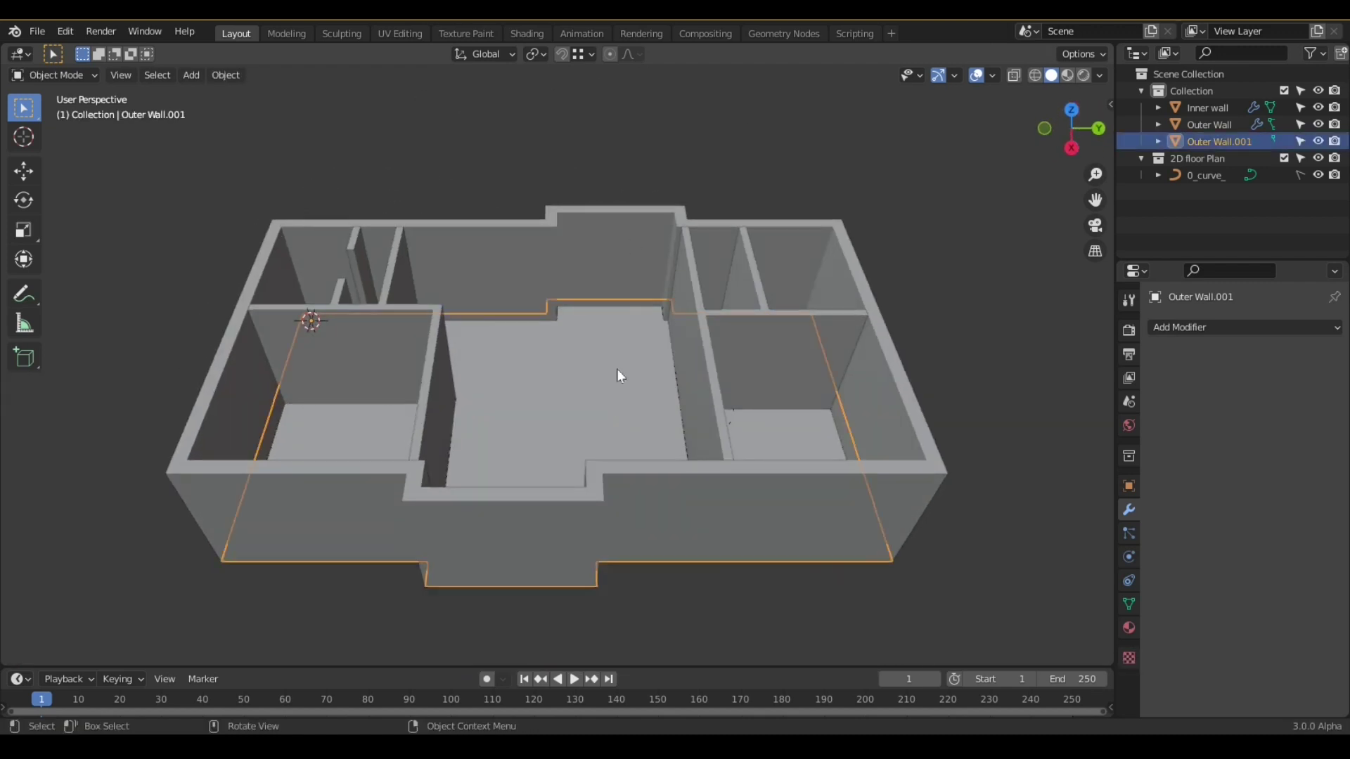
click(1245, 327)
click(1003, 616)
- Switch viewport lighting to a different MatCap and enable Cavity shading
middle_drag(584, 497, 618, 443)
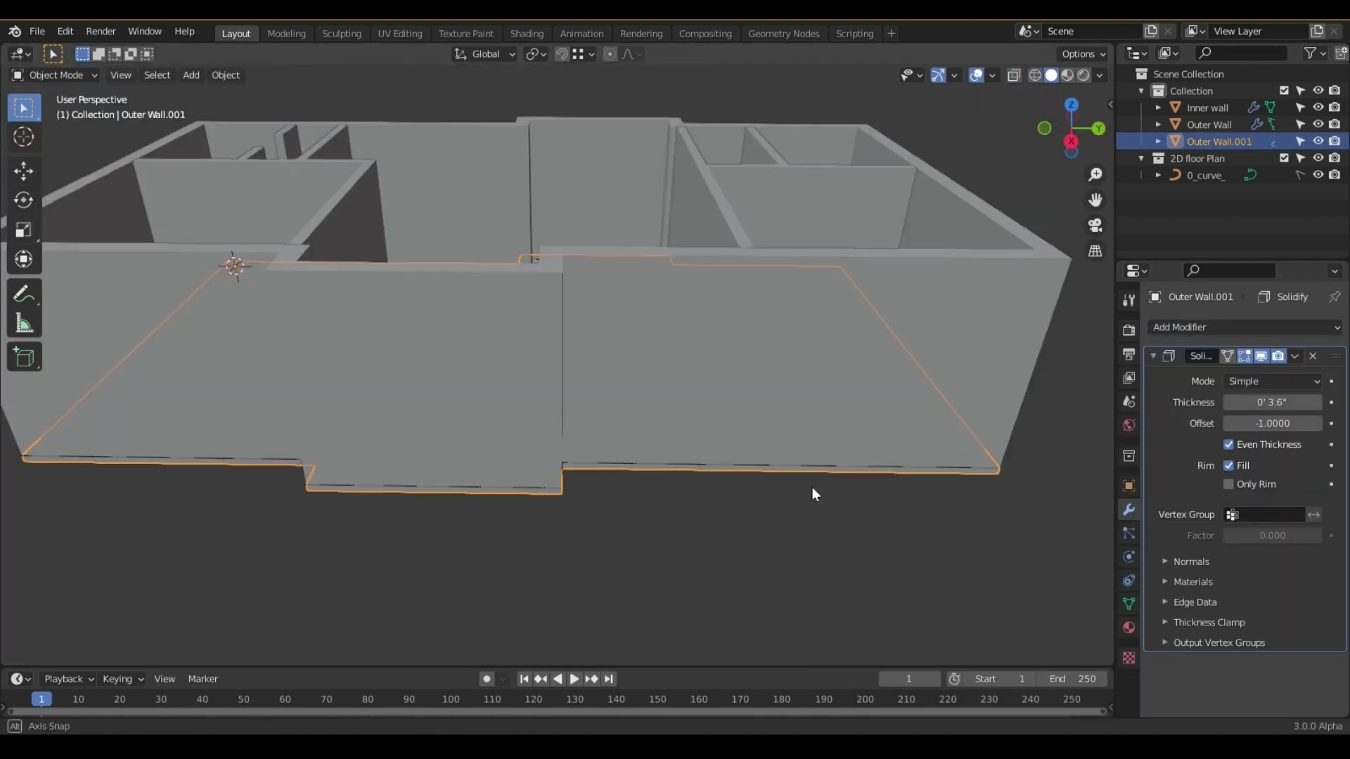
mouse_move(812, 487)
middle_down()
mouse_move(810, 513)
mouse_move(864, 506)
middle_up()
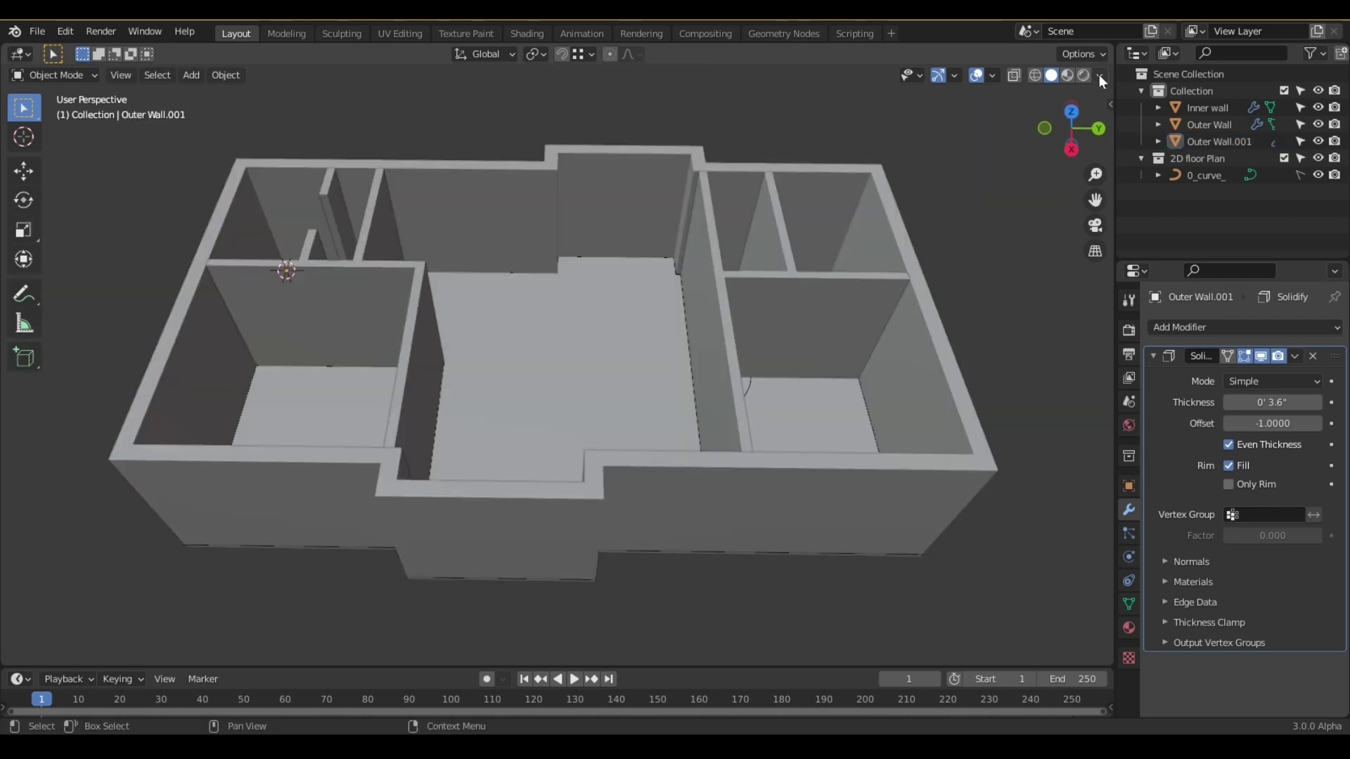
click(1099, 74)
click(1082, 156)
click(1083, 195)
click(1037, 256)
click(1002, 435)
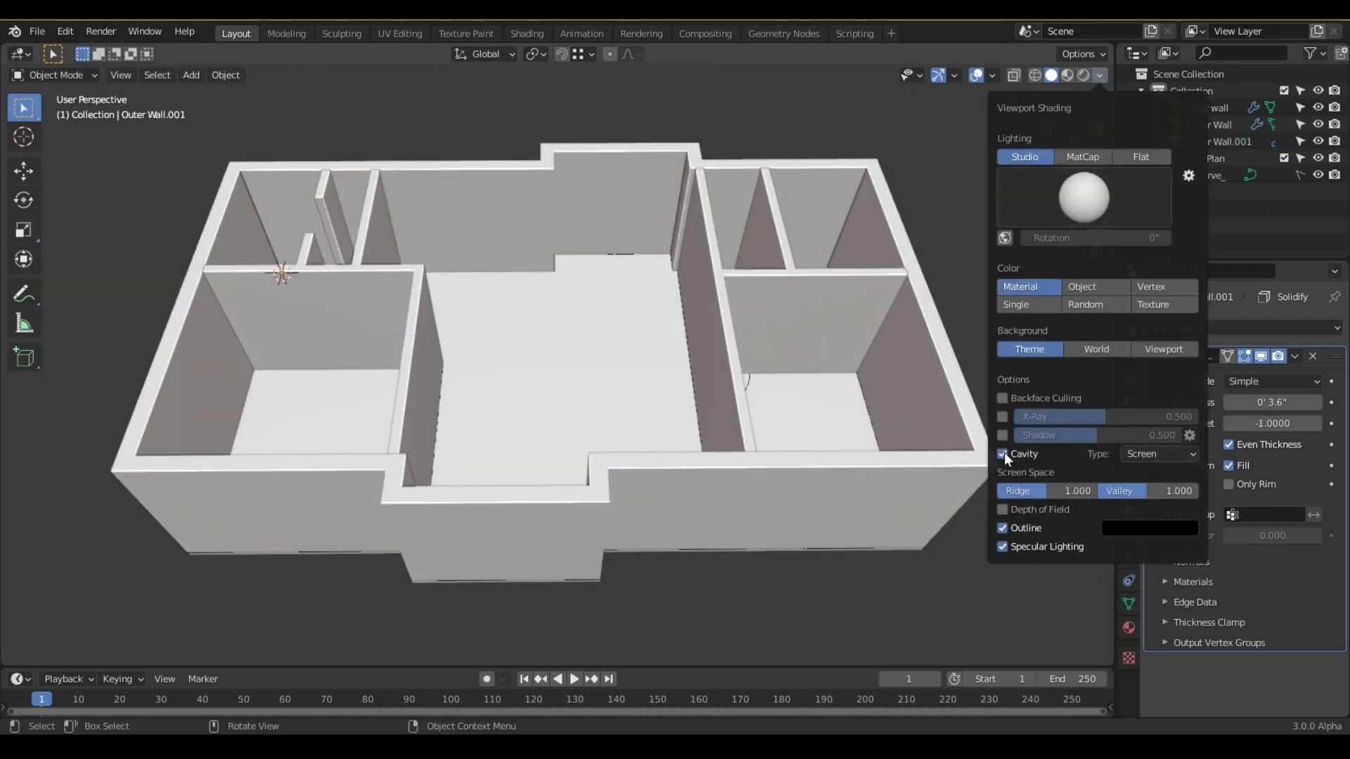
middle_drag(878, 450, 581, 422)
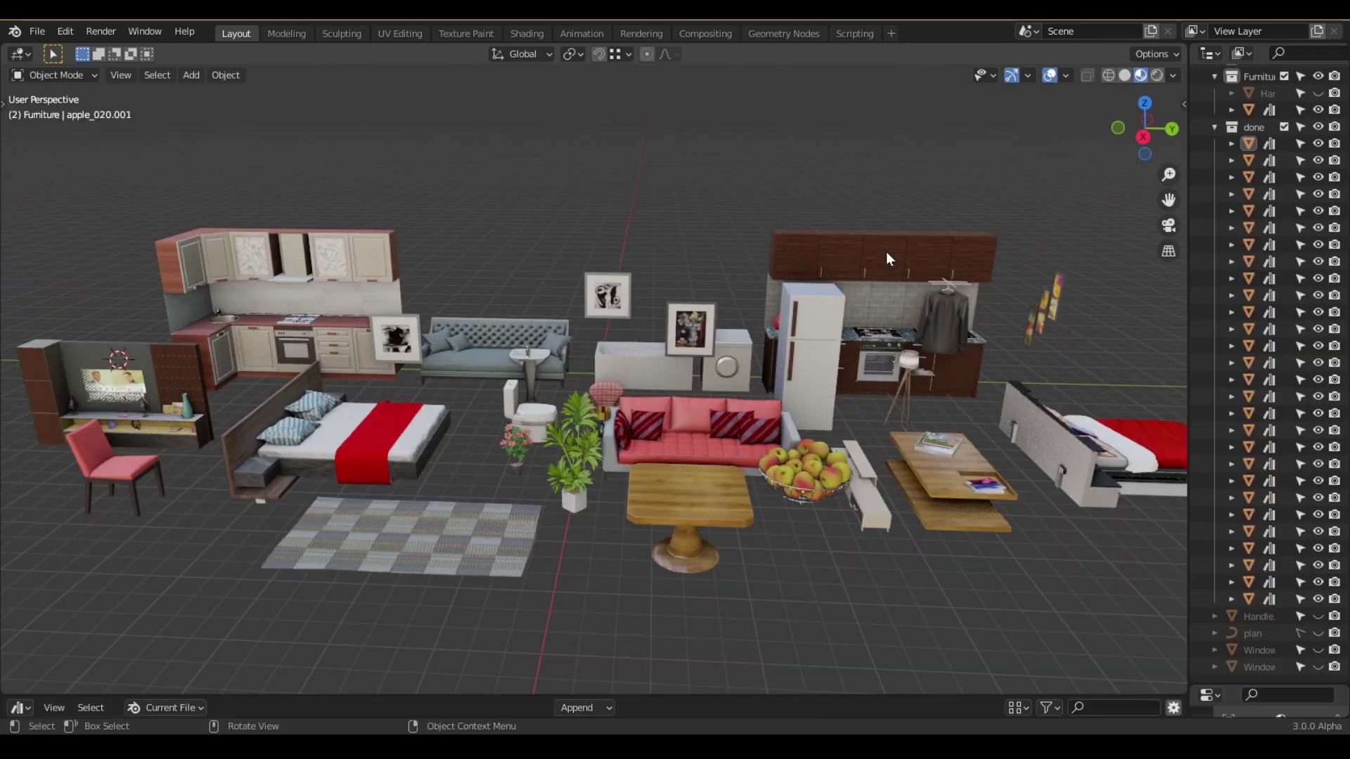
- Move the Kitchen 1 unit higher in the furniture scene
key(g)
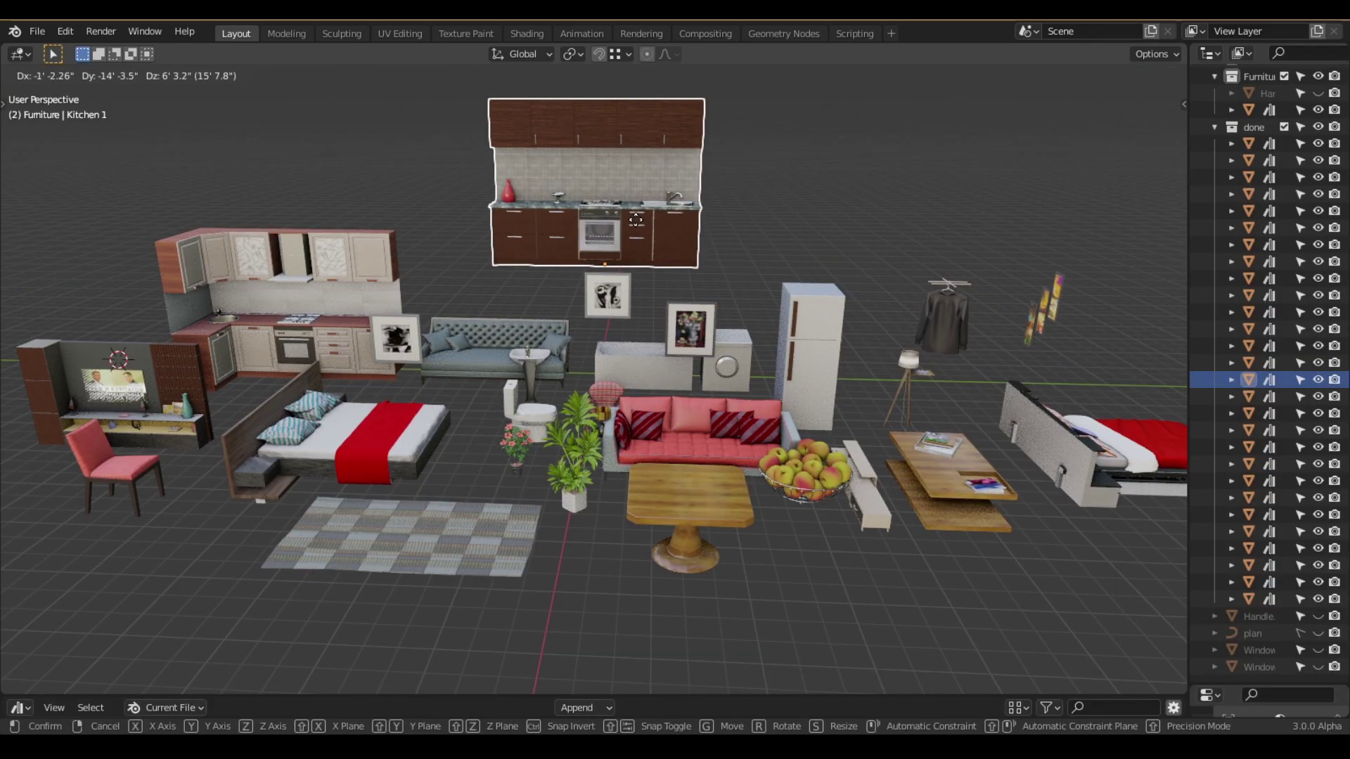
click(636, 220)
scroll(646, 256, up, 3)
middle_drag(646, 256, 593, 363)
scroll(928, 394, down, 4)
- Select the Kitchen L Shape unit and orbit out to view the bed and chair
click(594, 363)
scroll(674, 482, up, 4)
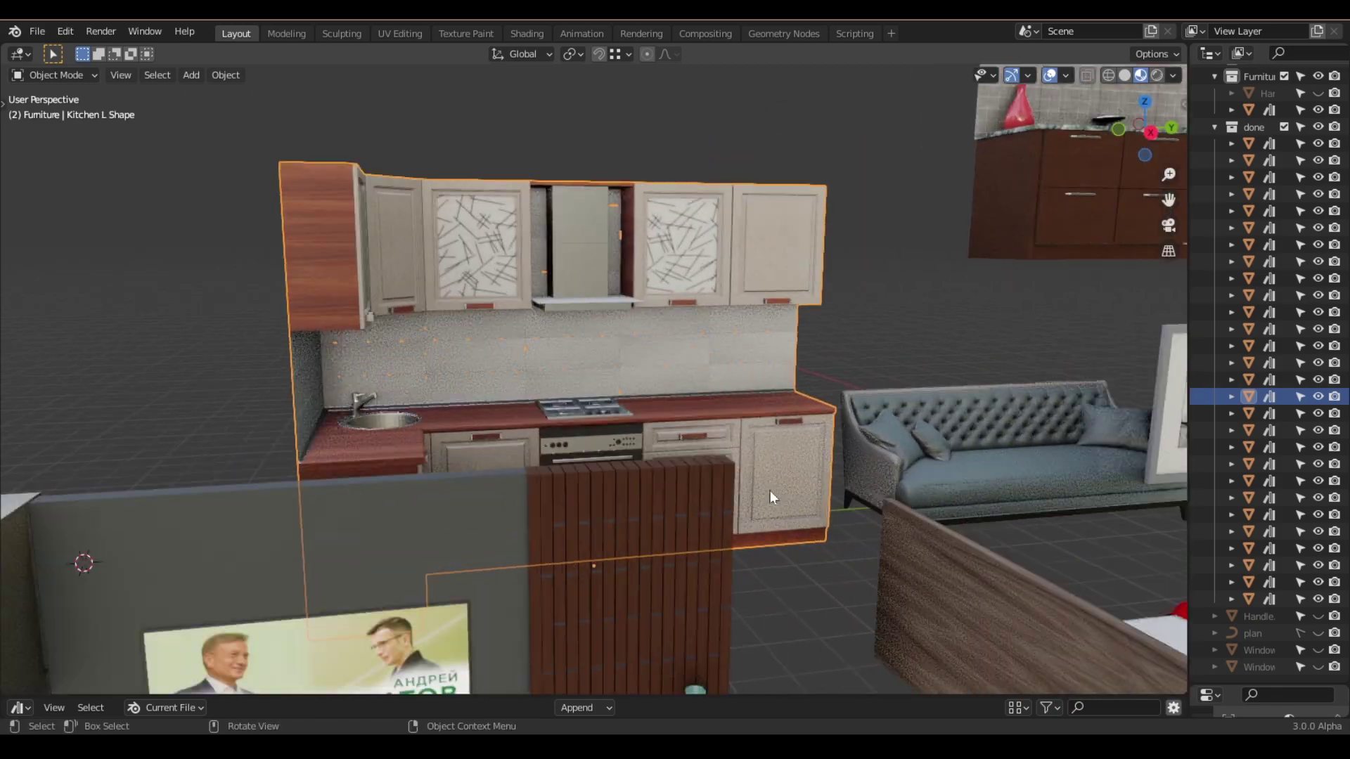
scroll(770, 491, down, 2)
middle_drag(770, 491, 697, 510)
scroll(698, 511, down, 3)
middle_drag(698, 511, 541, 405)
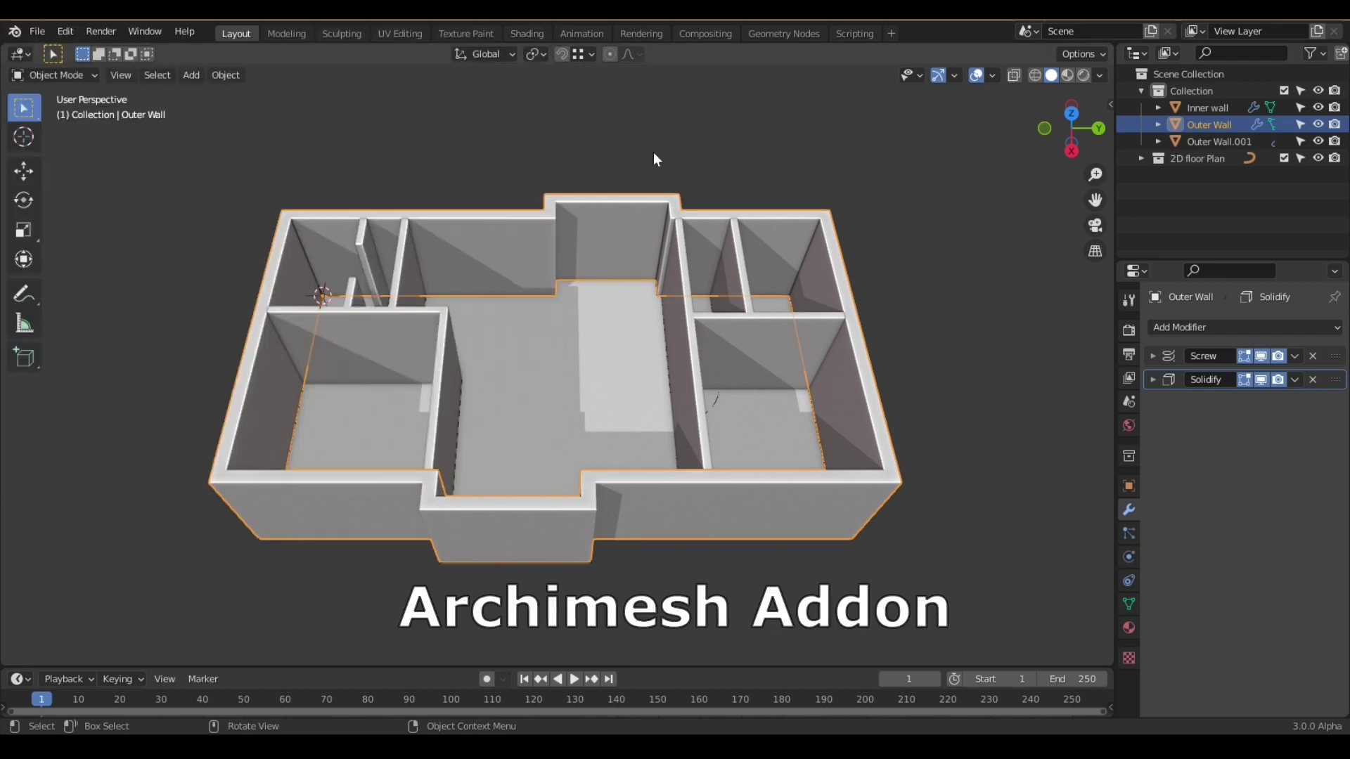
- Add an Archimesh Rail Windows object and frame it in the view
key(shift+a)
mouse_move(464, 296)
mouse_move(633, 479)
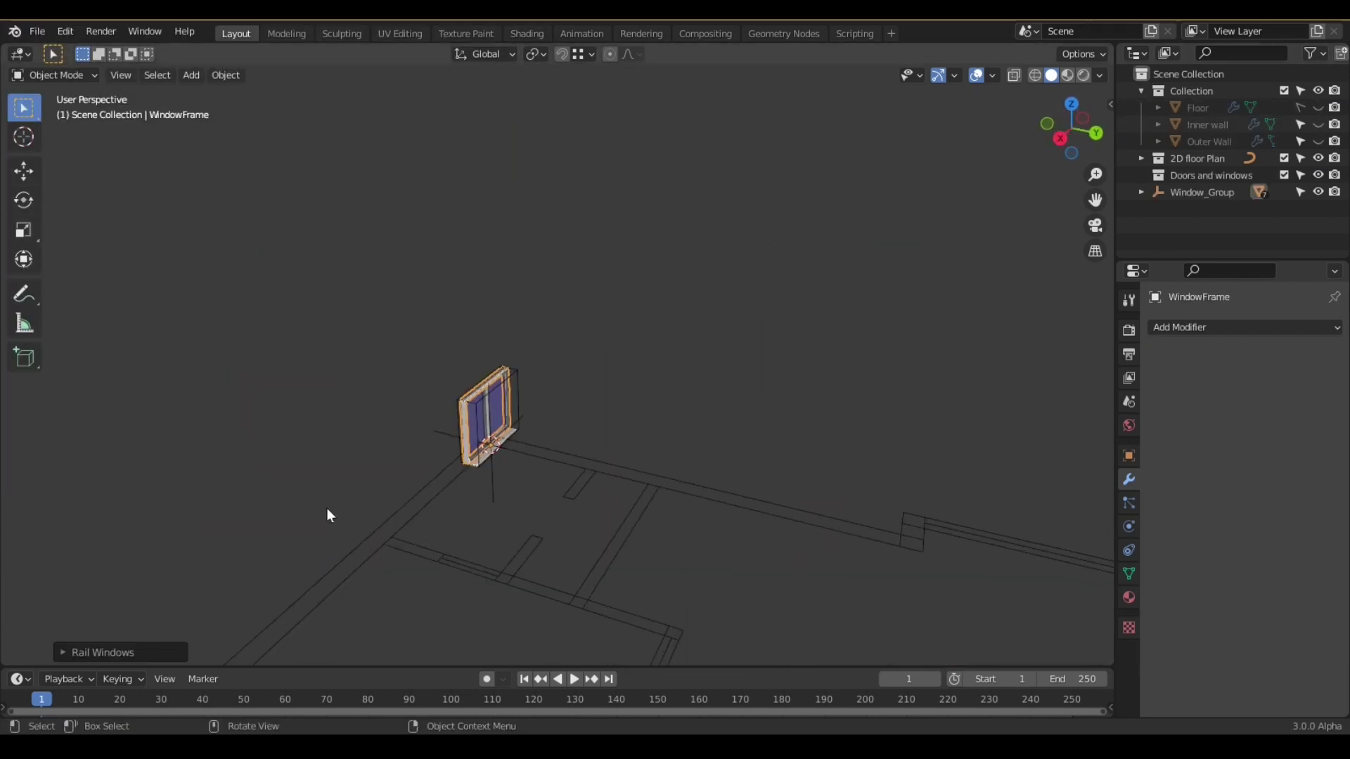
key(KP_Decimal)
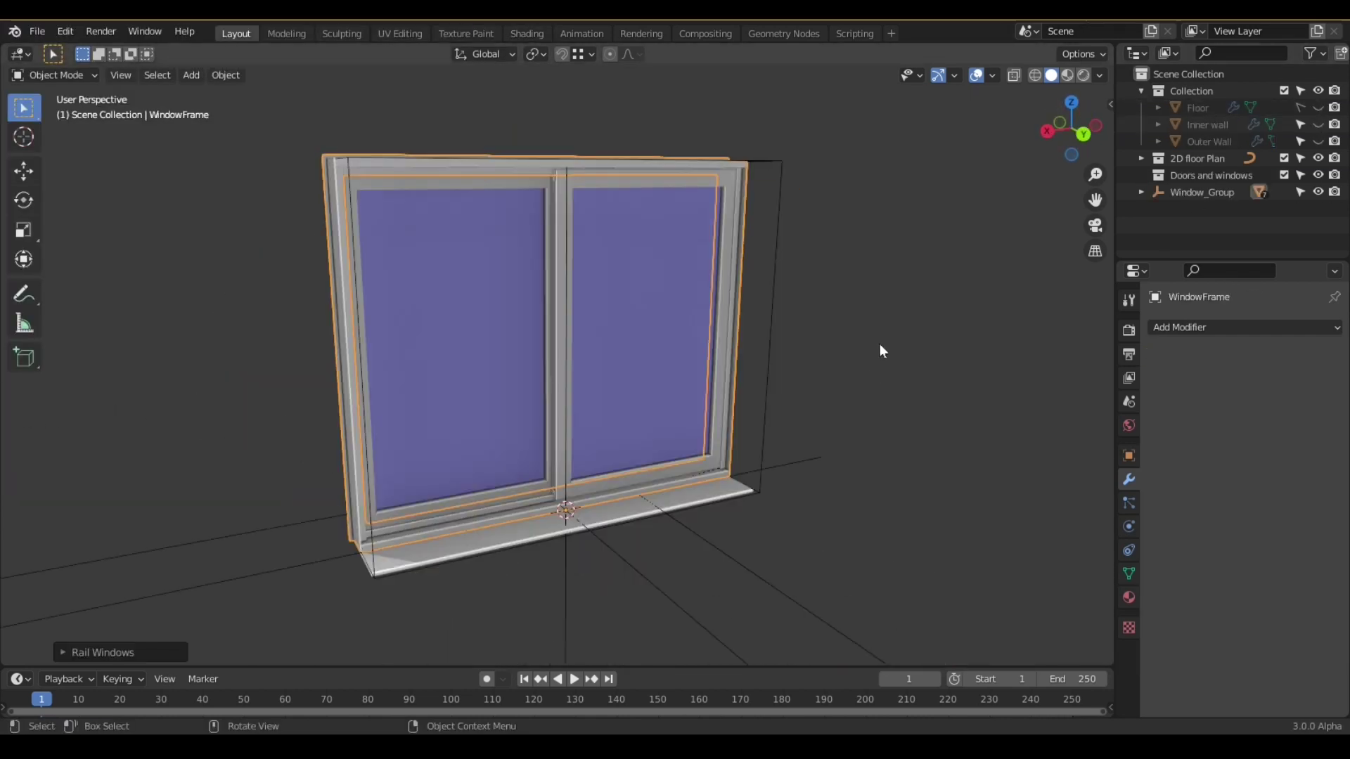
- Select the Window_Group parent and move it into place at the outer wall
click(663, 392)
key(g)
key(Escape)
middle_drag(502, 392, 640, 501)
click(564, 517)
key(g)
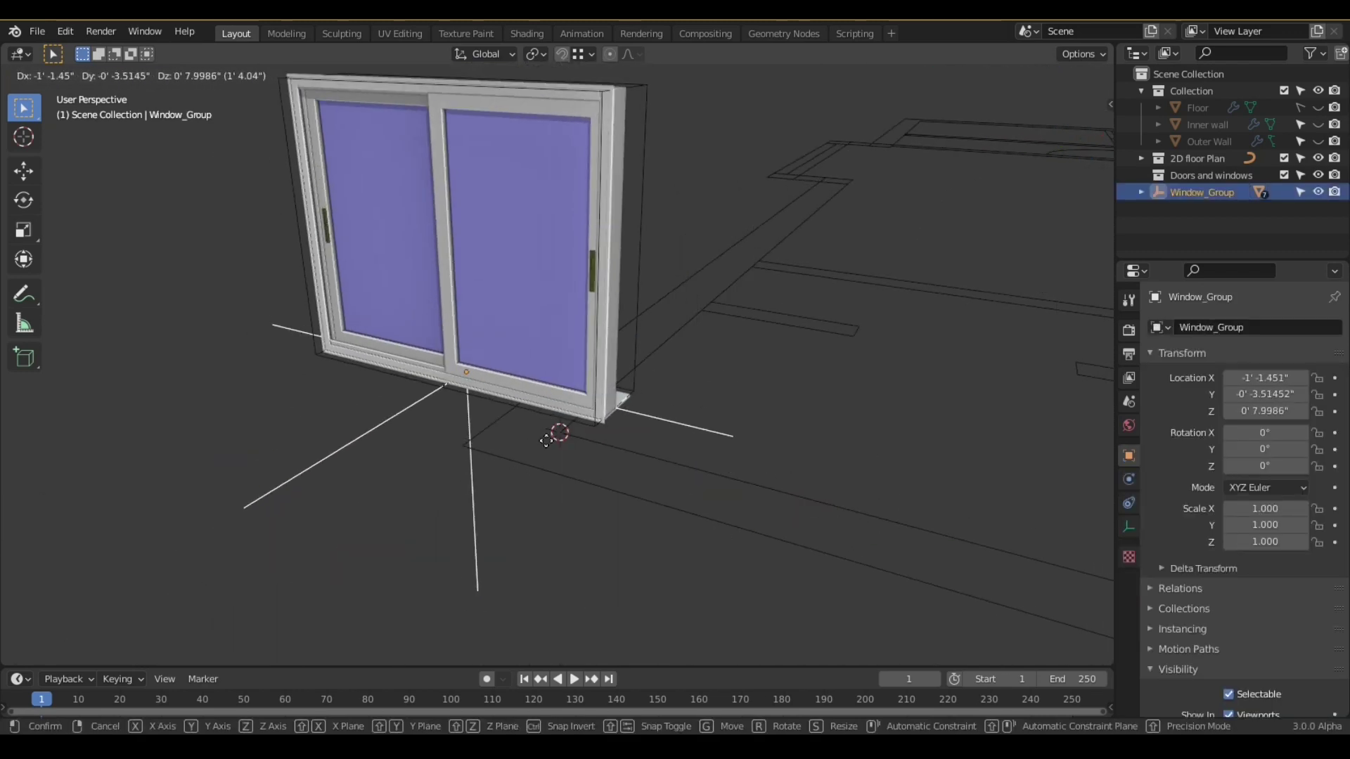
key(Escape)
mouse_move(555, 431)
middle_down()
mouse_move(633, 463)
mouse_move(643, 232)
mouse_move(639, 347)
mouse_move(559, 328)
mouse_move(591, 338)
middle_up()
key(g)
key(Escape)
- Set the CTRL_Hole box's Display As to Wire and resize it
click(643, 218)
click(1129, 456)
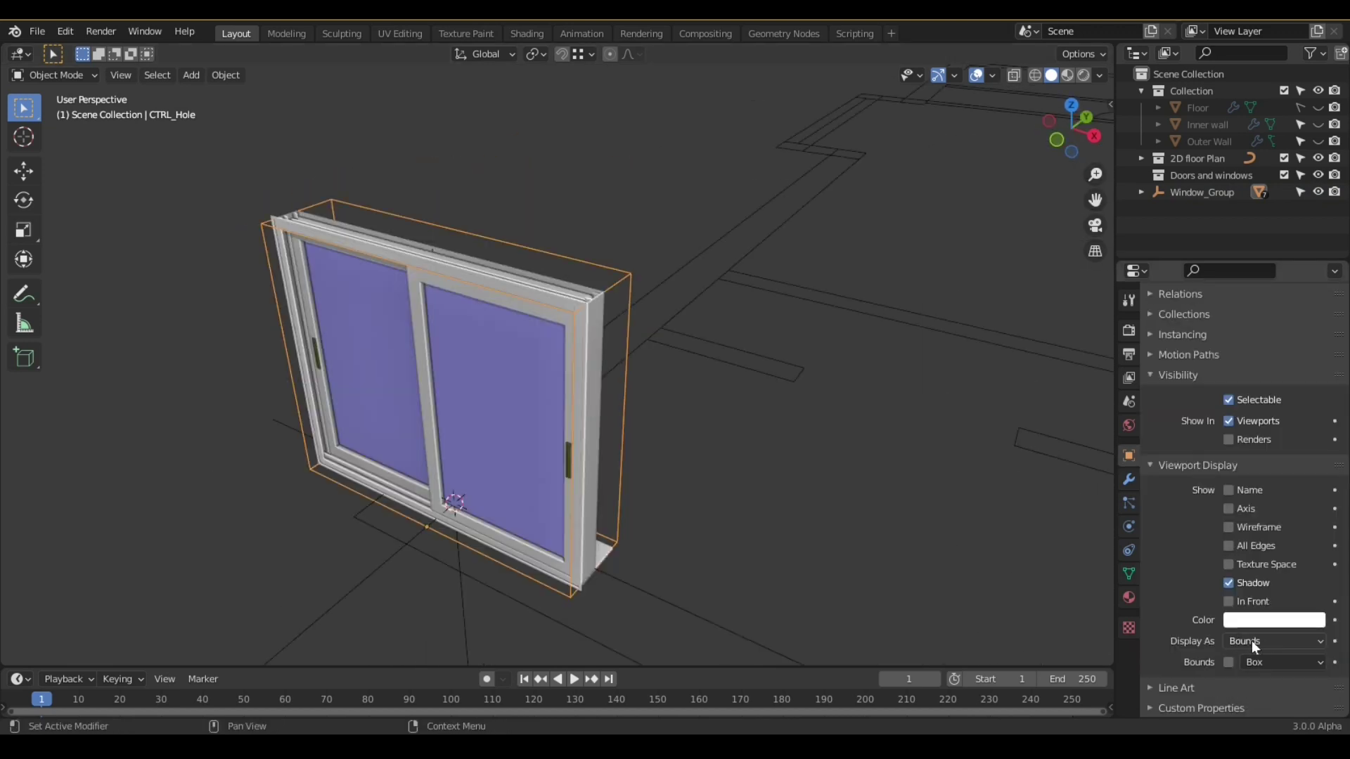
click(1251, 641)
click(1271, 588)
middle_drag(534, 239, 640, 201)
click(1237, 641)
click(1272, 604)
middle_drag(615, 302, 569, 393)
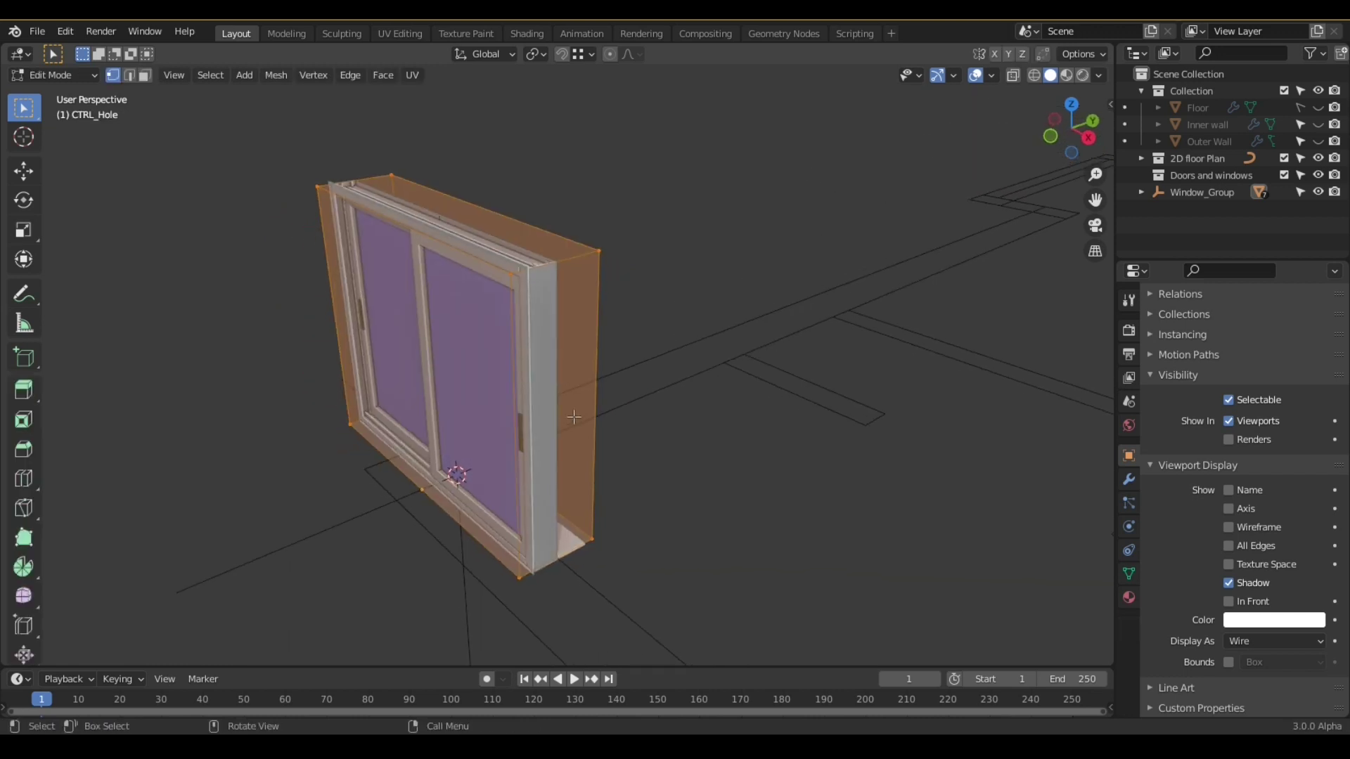
click(647, 384)
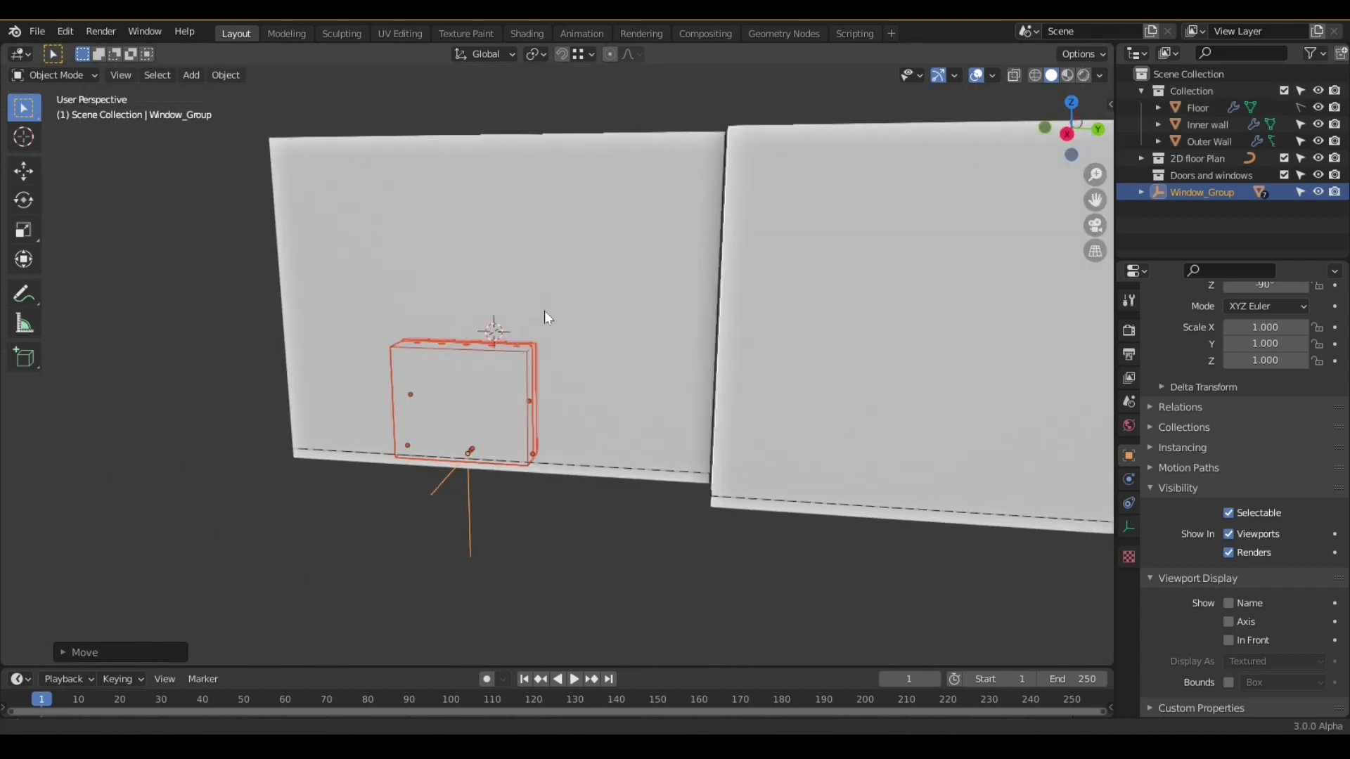
middle_drag(549, 318, 747, 350)
- Add a Boolean modifier to the Outer Wall
click(747, 350)
click(1211, 328)
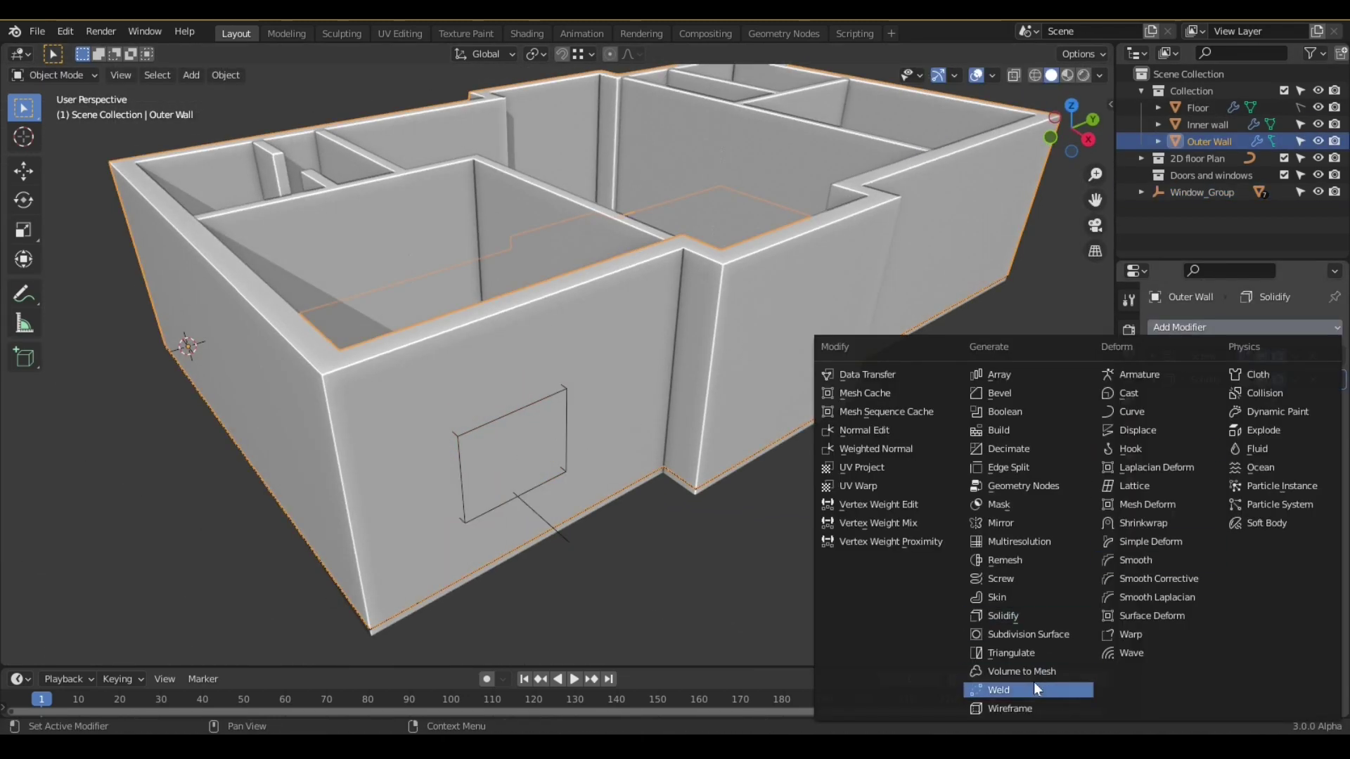
click(1022, 415)
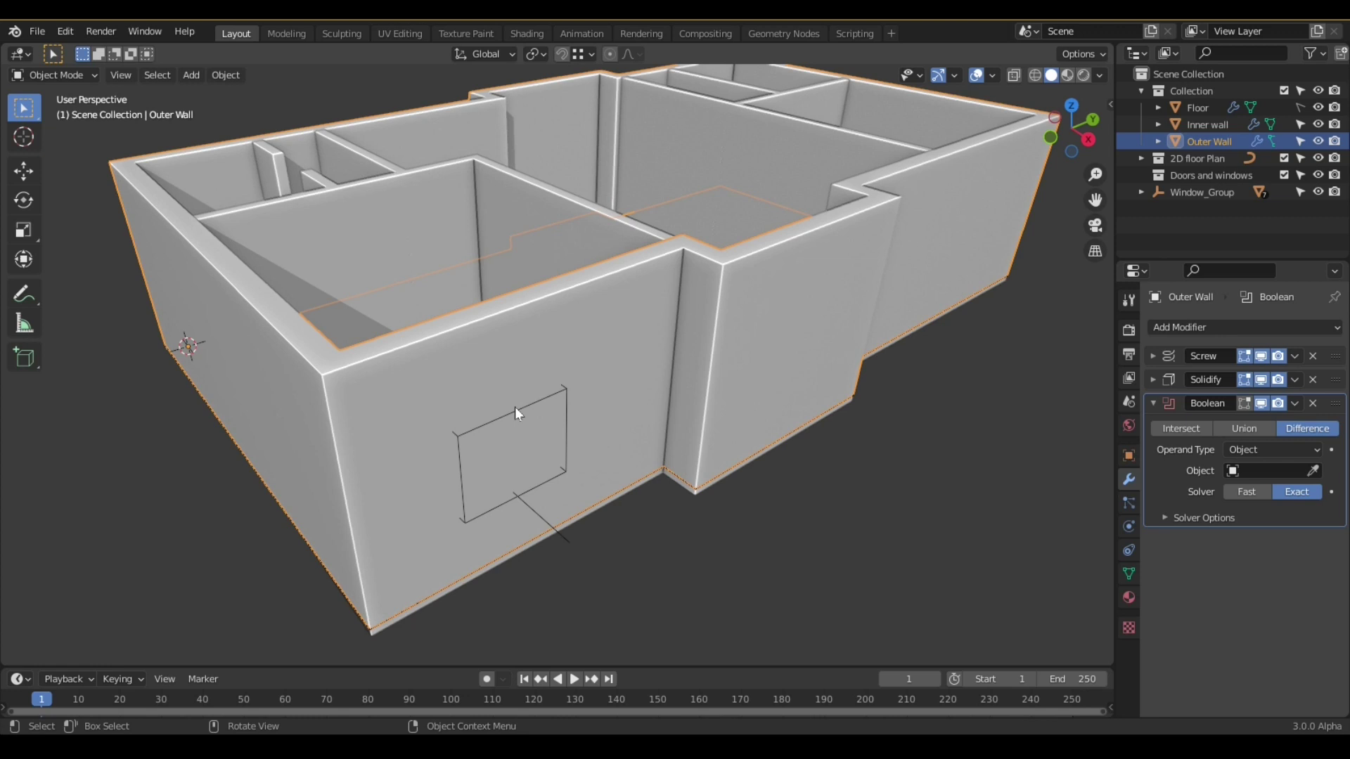
- Move CTRL_Hole into a new 'For Bolean' collection and make it the Boolean's operand collection
click(541, 494)
key(m)
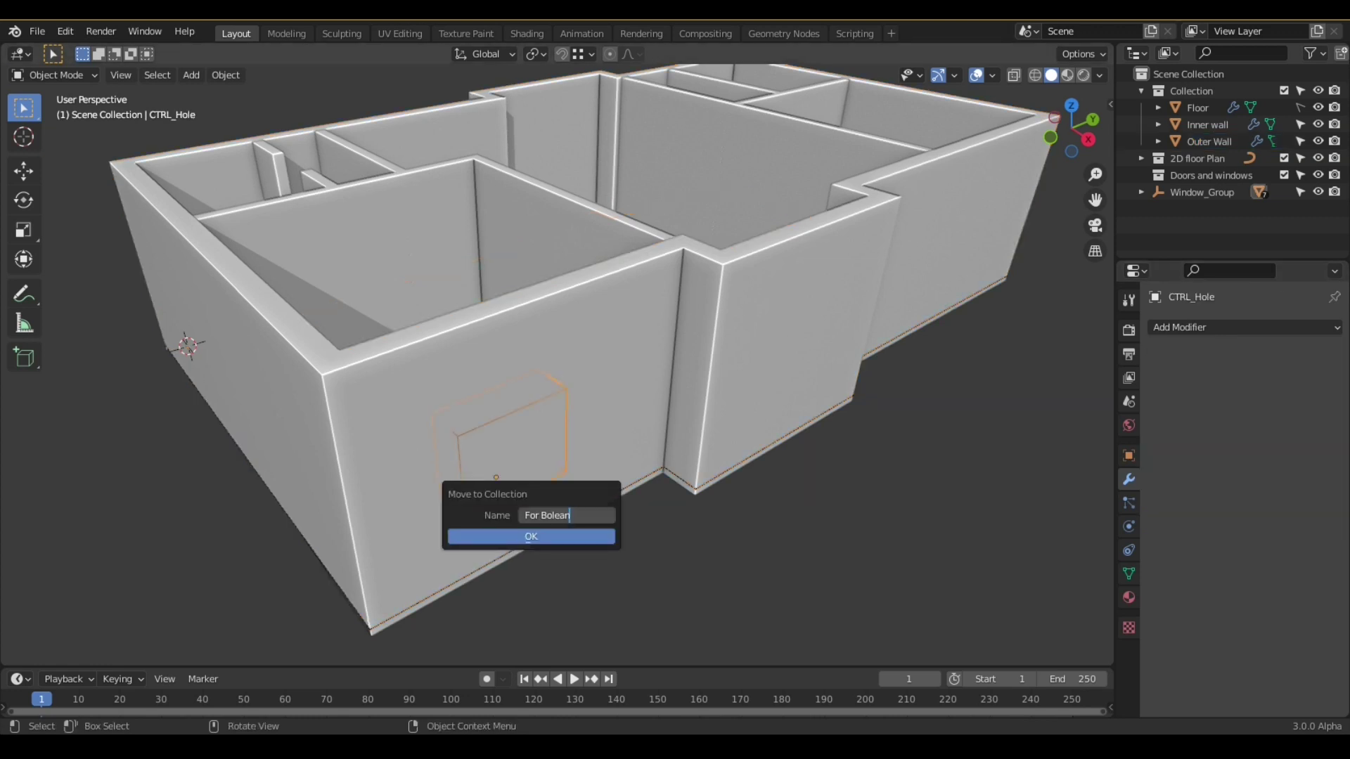
click(516, 538)
click(596, 470)
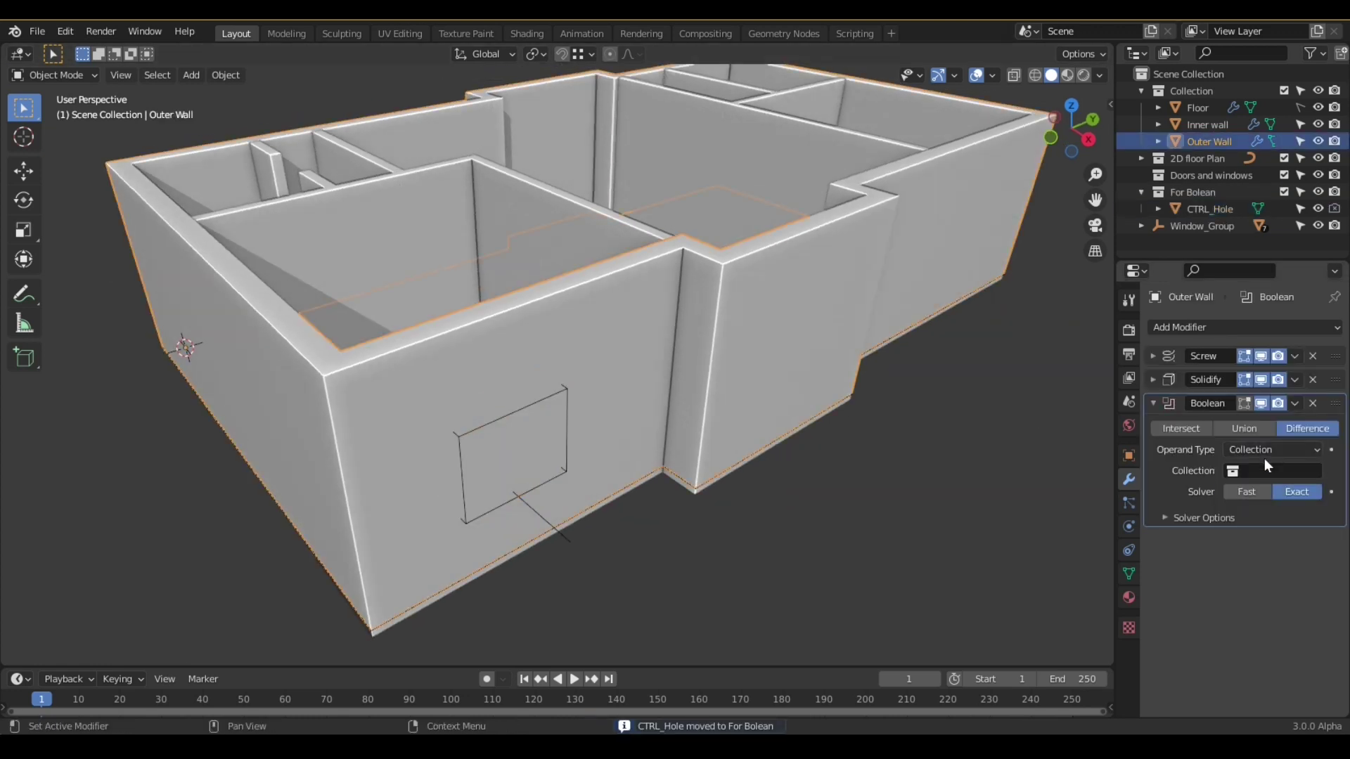
click(1270, 471)
click(1195, 566)
scroll(483, 445, up, 3)
middle_drag(483, 446, 307, 267)
- Duplicate the whole Window_Group and slide the copy along Y onto another wall
key(alt+a)
click(429, 471)
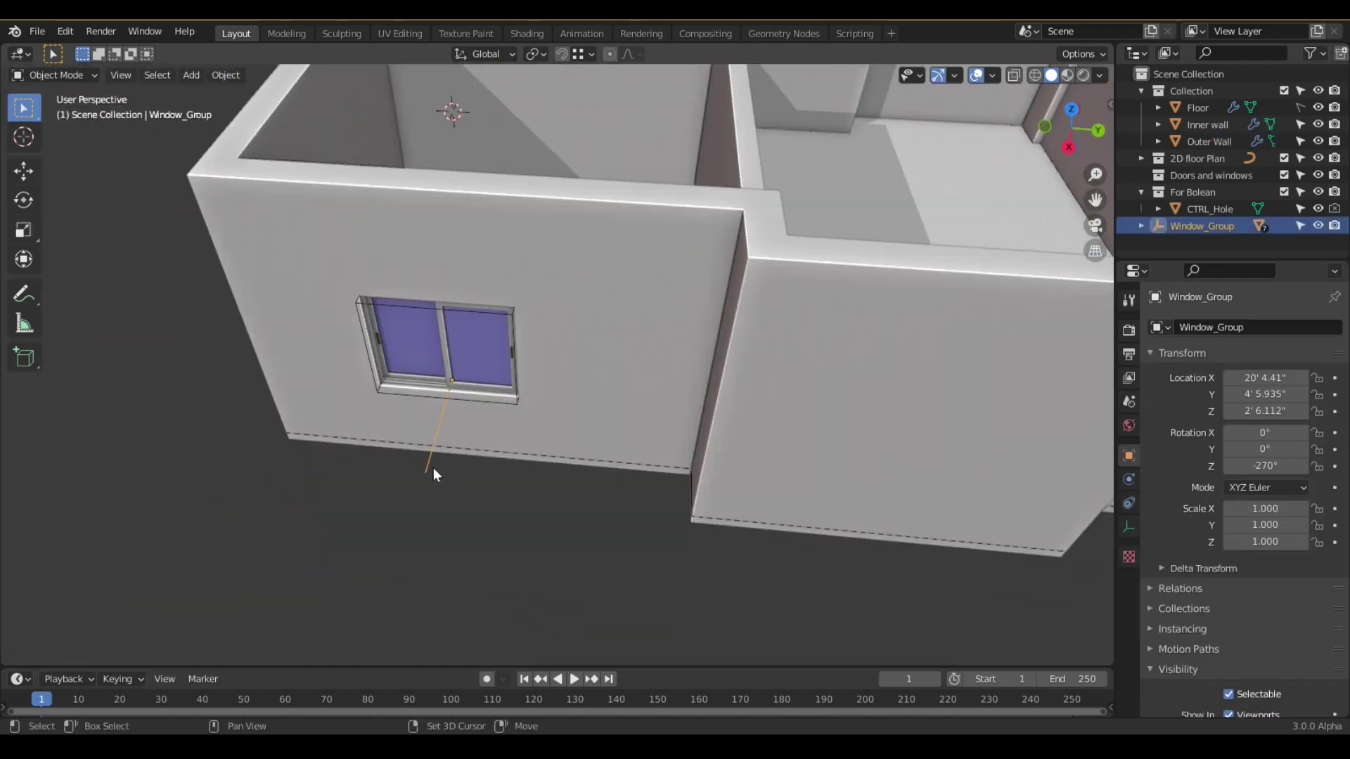
key(shift+g)
click(433, 467)
middle_drag(422, 458, 633, 446)
scroll(534, 501, down, 5)
key(shift+d)
key(y)
click(1075, 496)
scroll(843, 446, up, 5)
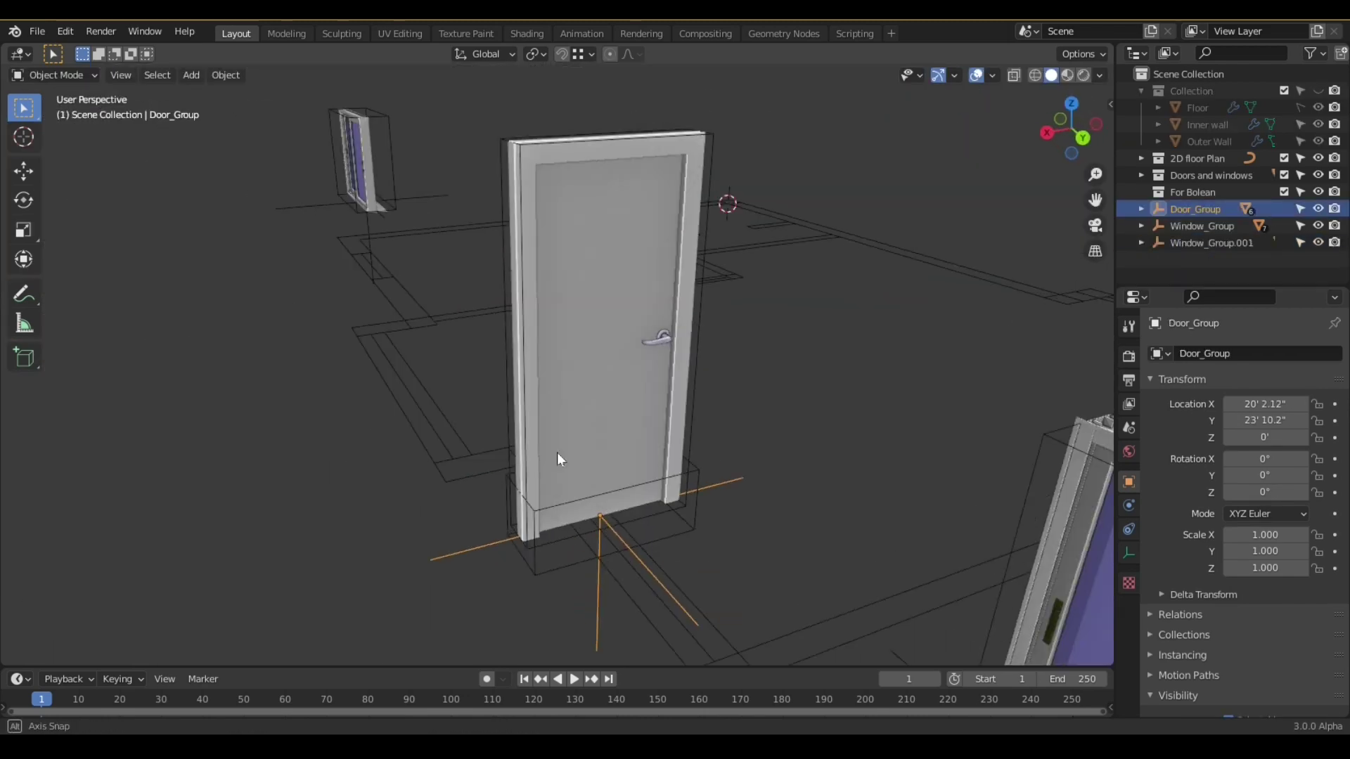
- Test the door's swing by rotating it, then cancel so it stays closed
click(558, 458)
key(r)
middle_drag(703, 433, 630, 272)
key(Escape)
- In top view, rotate the door group to fit its wall and move its cutter into For Bolean
click(635, 344)
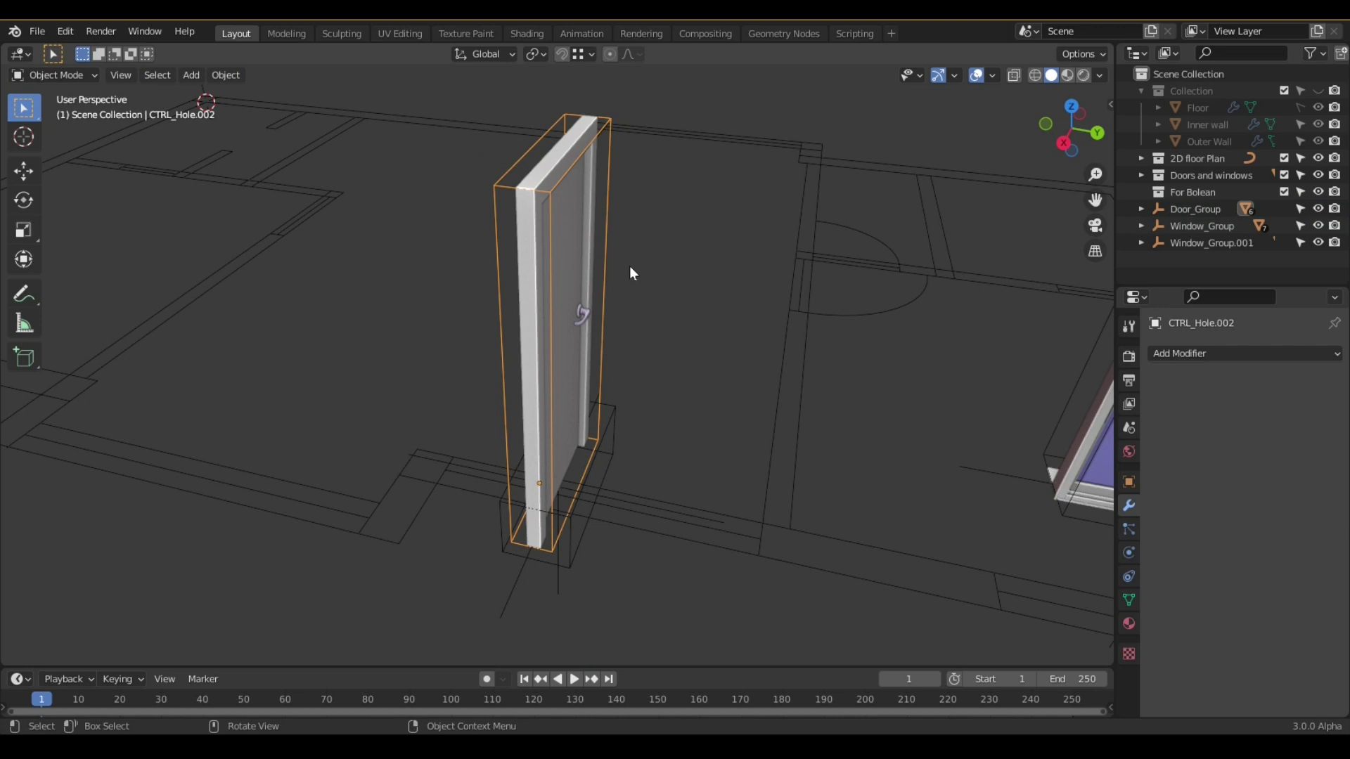
key(KP_7)
click(675, 292)
key(r)
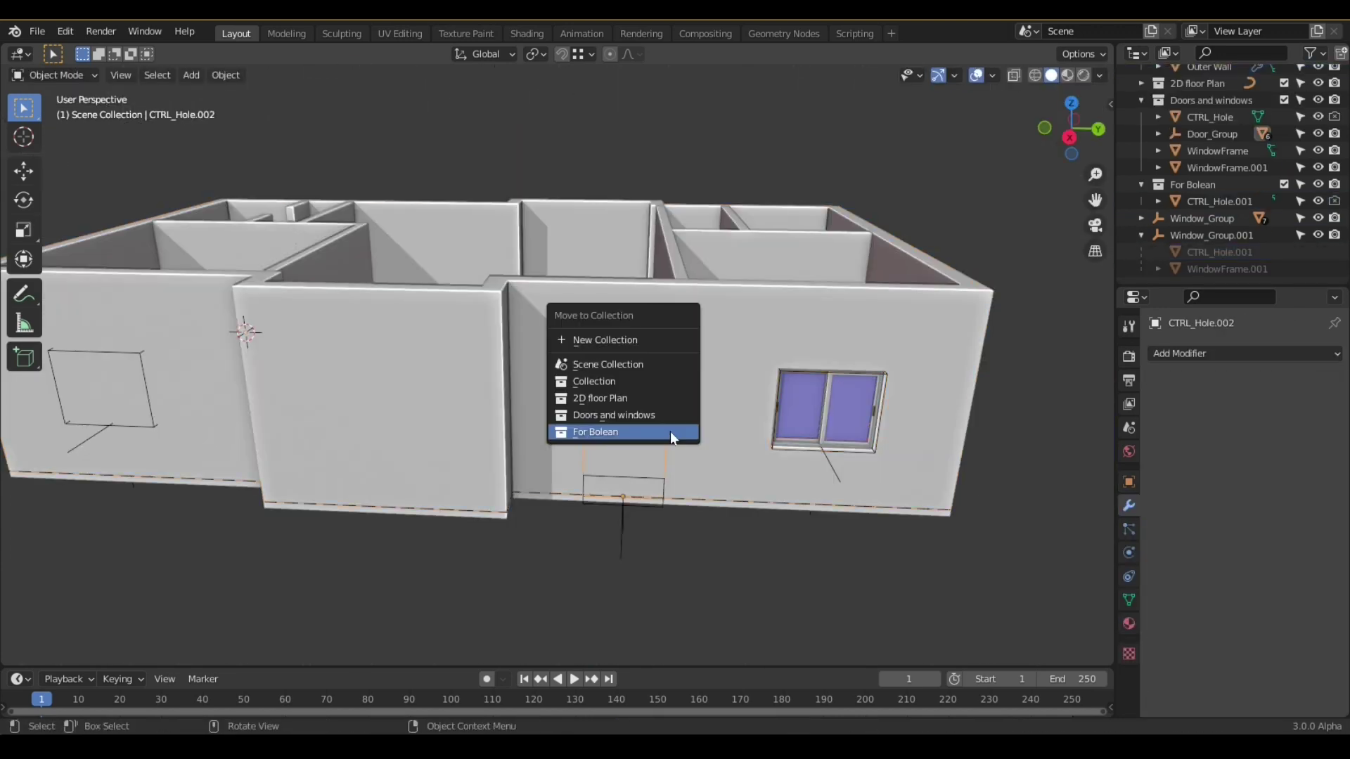
click(671, 436)
scroll(711, 464, up, 3)
- Move the window's CTRL_Hole cutter into the For Bolean collection
click(301, 496)
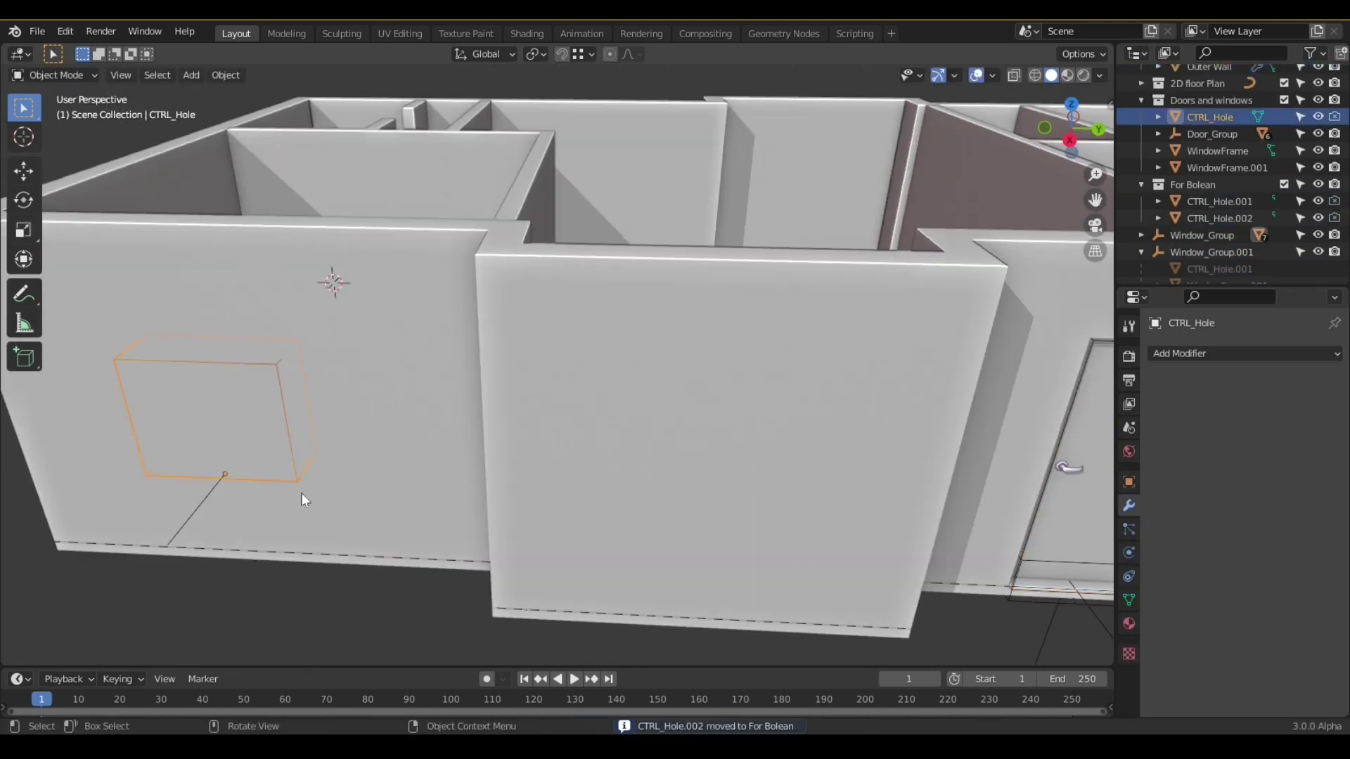
scroll(302, 496, down, 3)
key(m)
click(391, 443)
middle_drag(392, 443, 592, 490)
click(774, 567)
scroll(775, 567, up, 3)
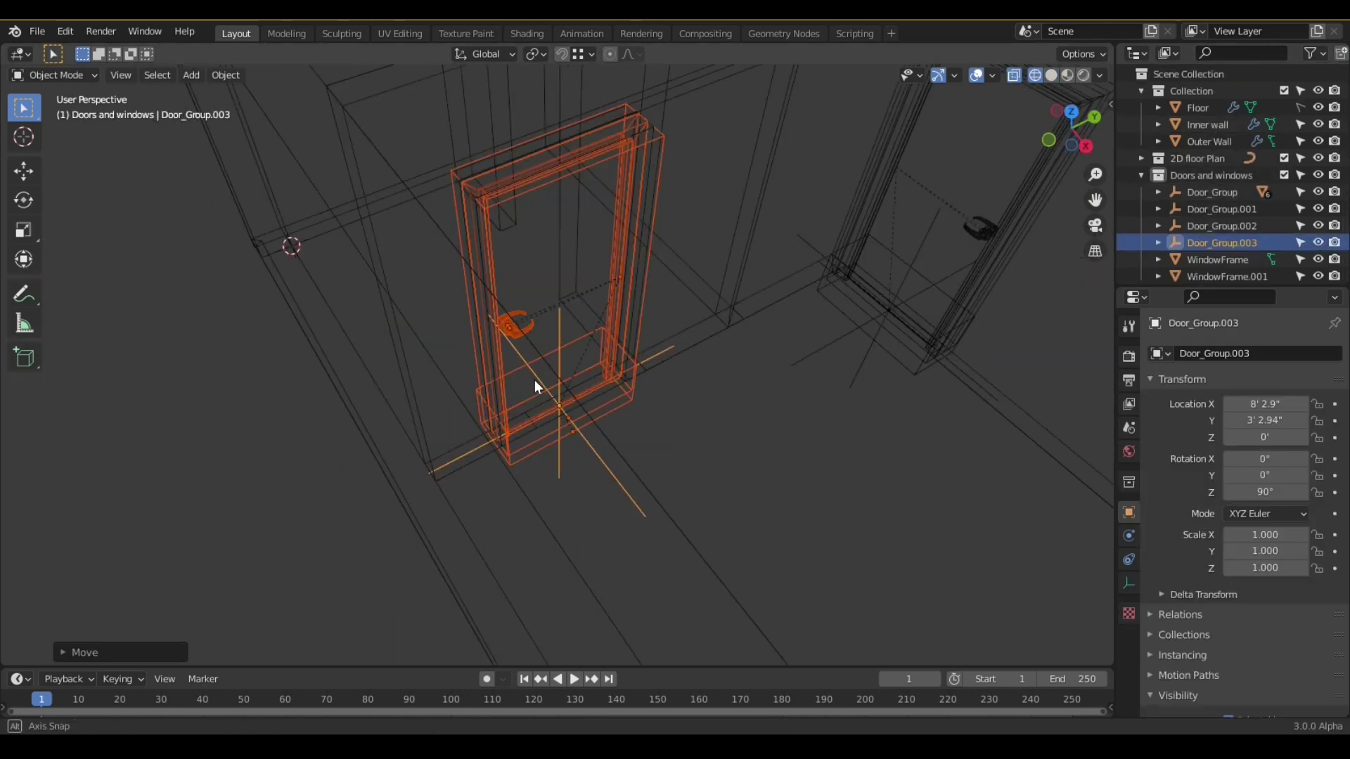
- Test an interior door's swing, then cancel so it stays closed
middle_drag(537, 386, 527, 452)
click(523, 455)
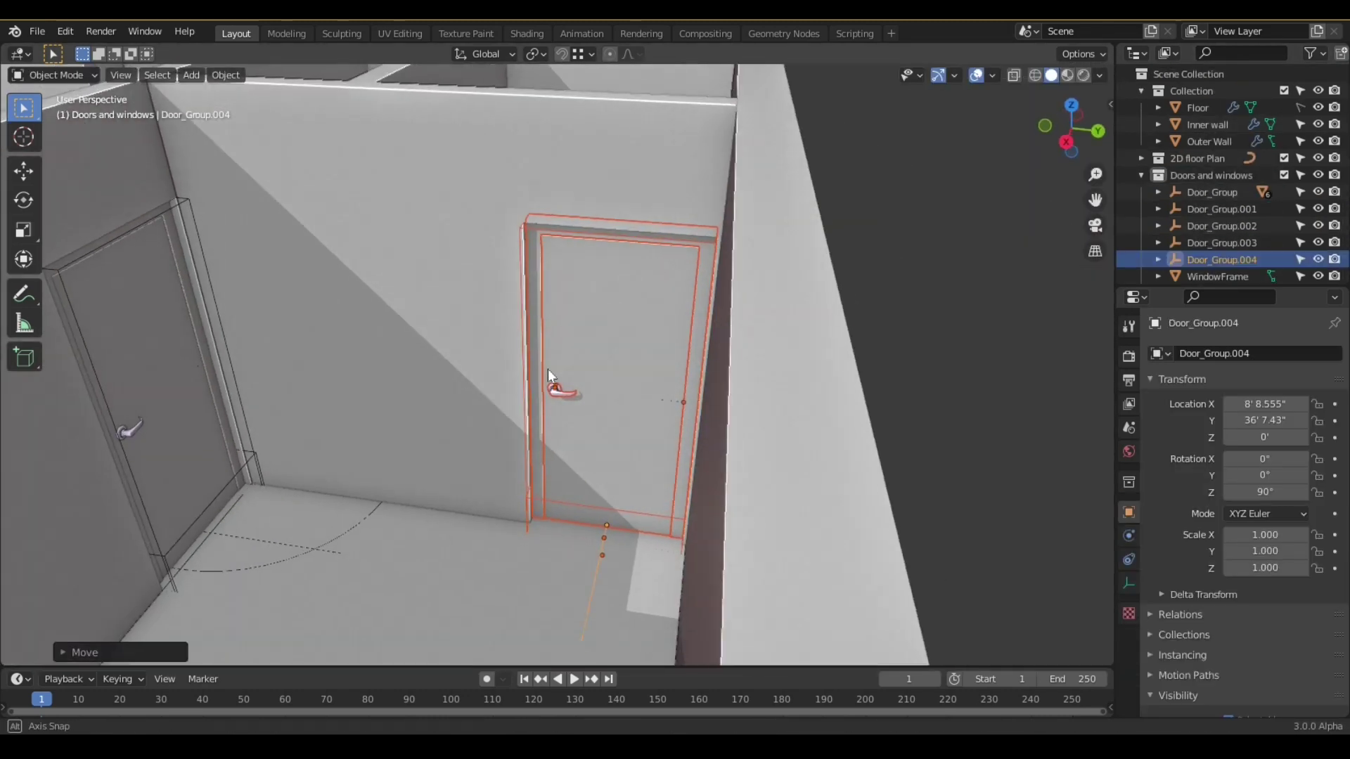
scroll(1232, 234, down, 3)
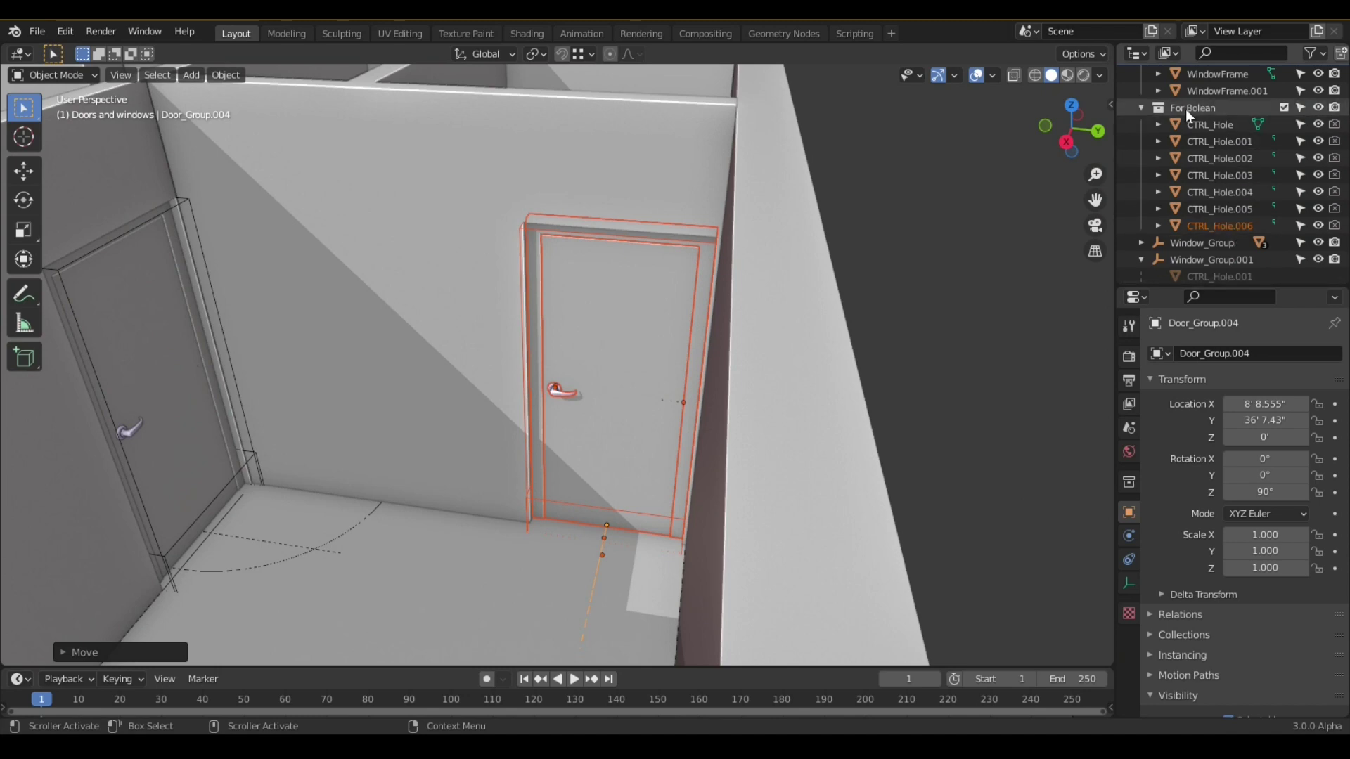
middle_drag(619, 331, 717, 290)
scroll(717, 290, down, 2)
click(607, 391)
key(r)
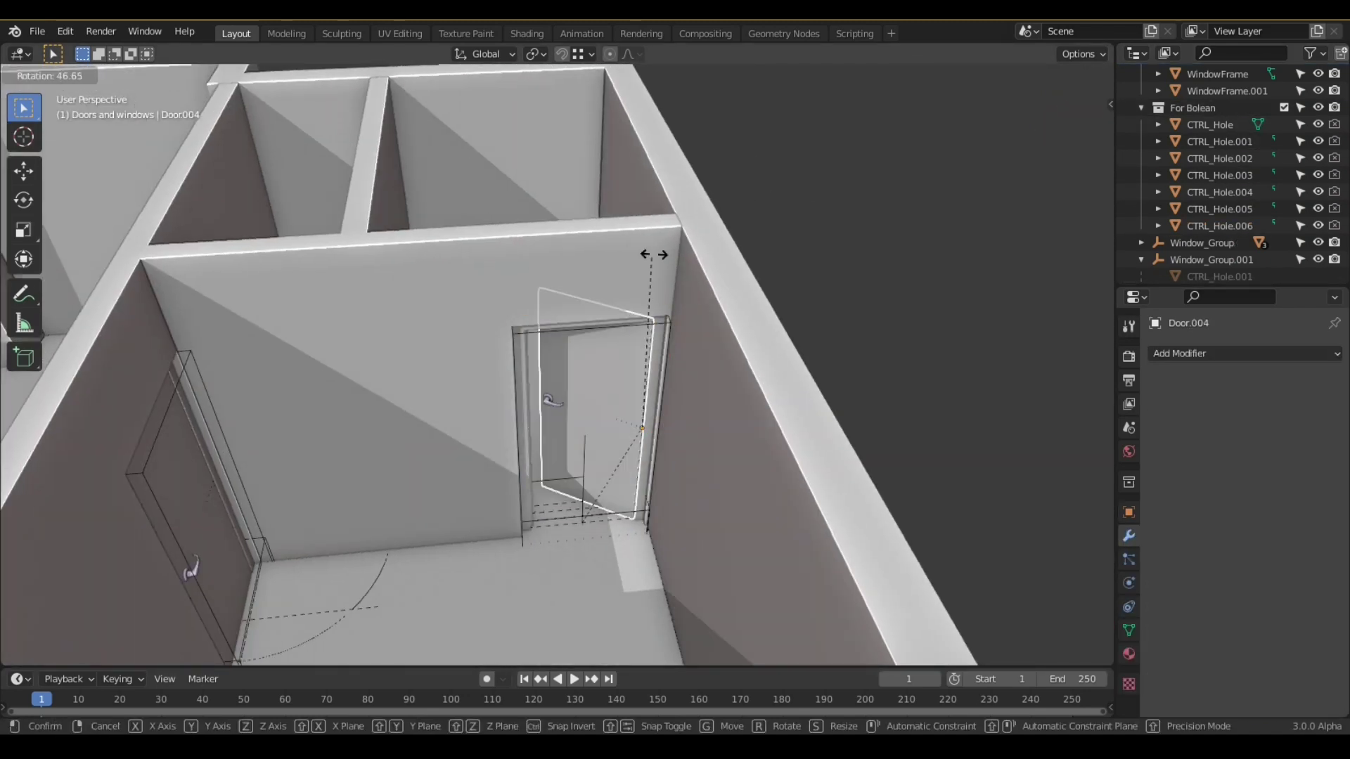
key(Escape)
- Duplicate the door group, slide the copy along Y to the left wall and rotate it
scroll(705, 355, down, 2)
key(shift+g)
click(590, 512)
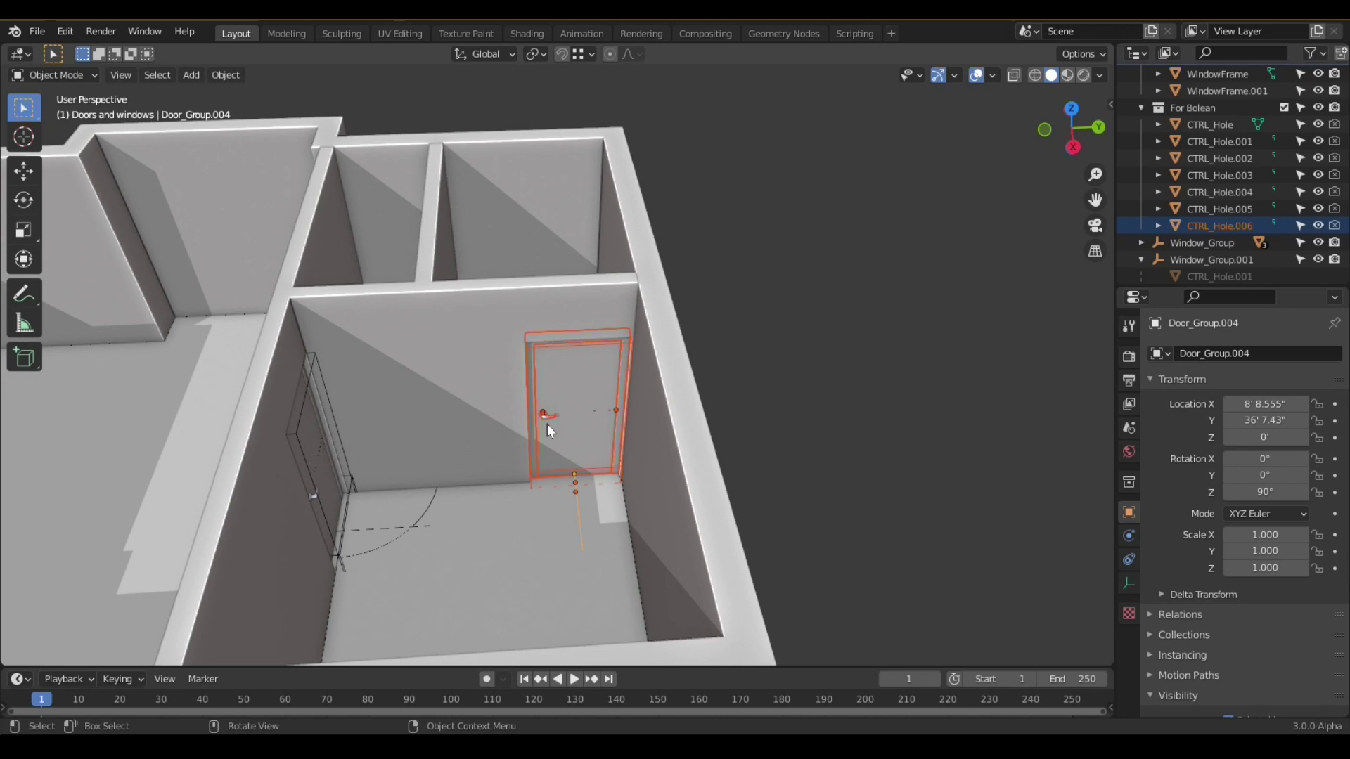
middle_drag(551, 430, 652, 396)
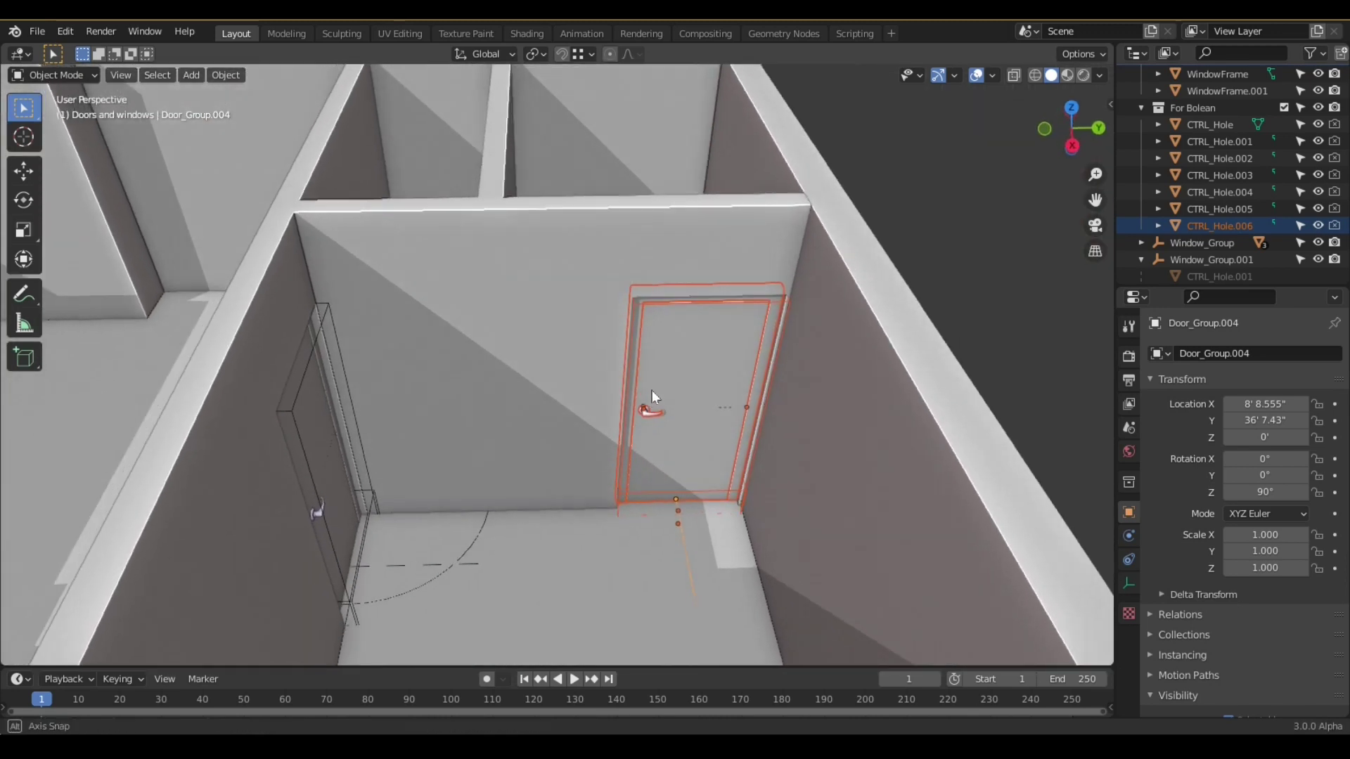
key(shift+d)
key(y)
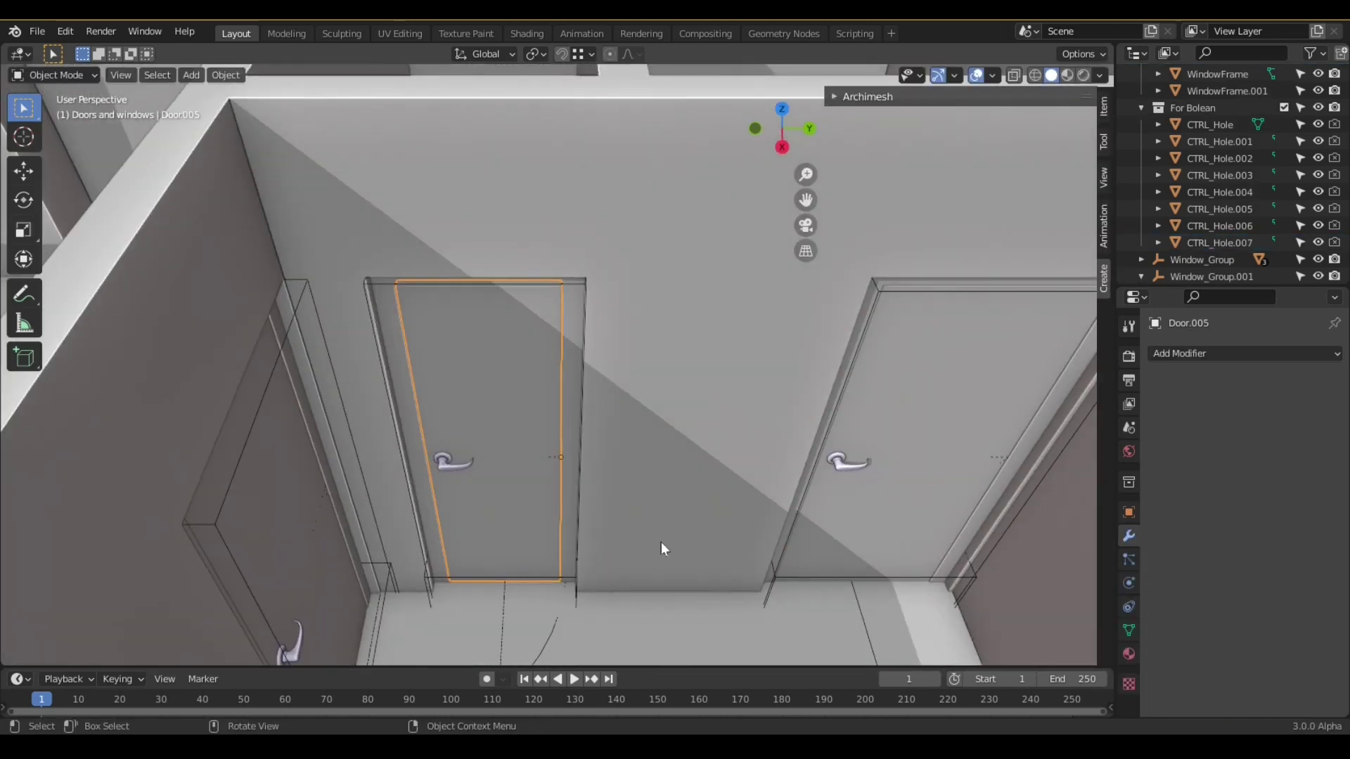
key(r)
click(527, 505)
middle_drag(527, 505, 534, 548)
scroll(554, 513, down, 6)
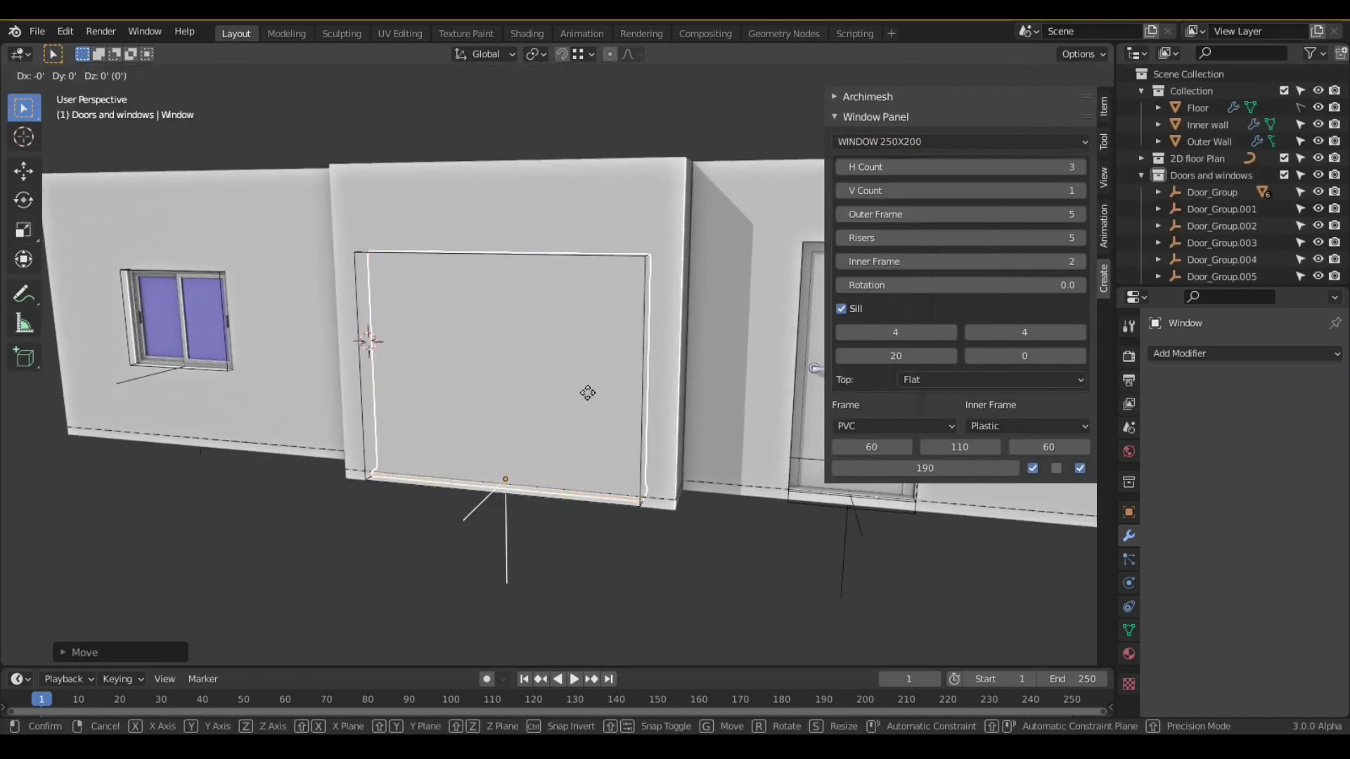
- Move the large front window's cutter into For Bolean
middle_drag(588, 392, 702, 536)
scroll(628, 443, up, 4)
click(628, 443)
click(637, 454)
scroll(702, 537, down, 4)
- Check the front door's swing and toggle the Doors and windows collection's visibility
middle_drag(587, 560, 597, 549)
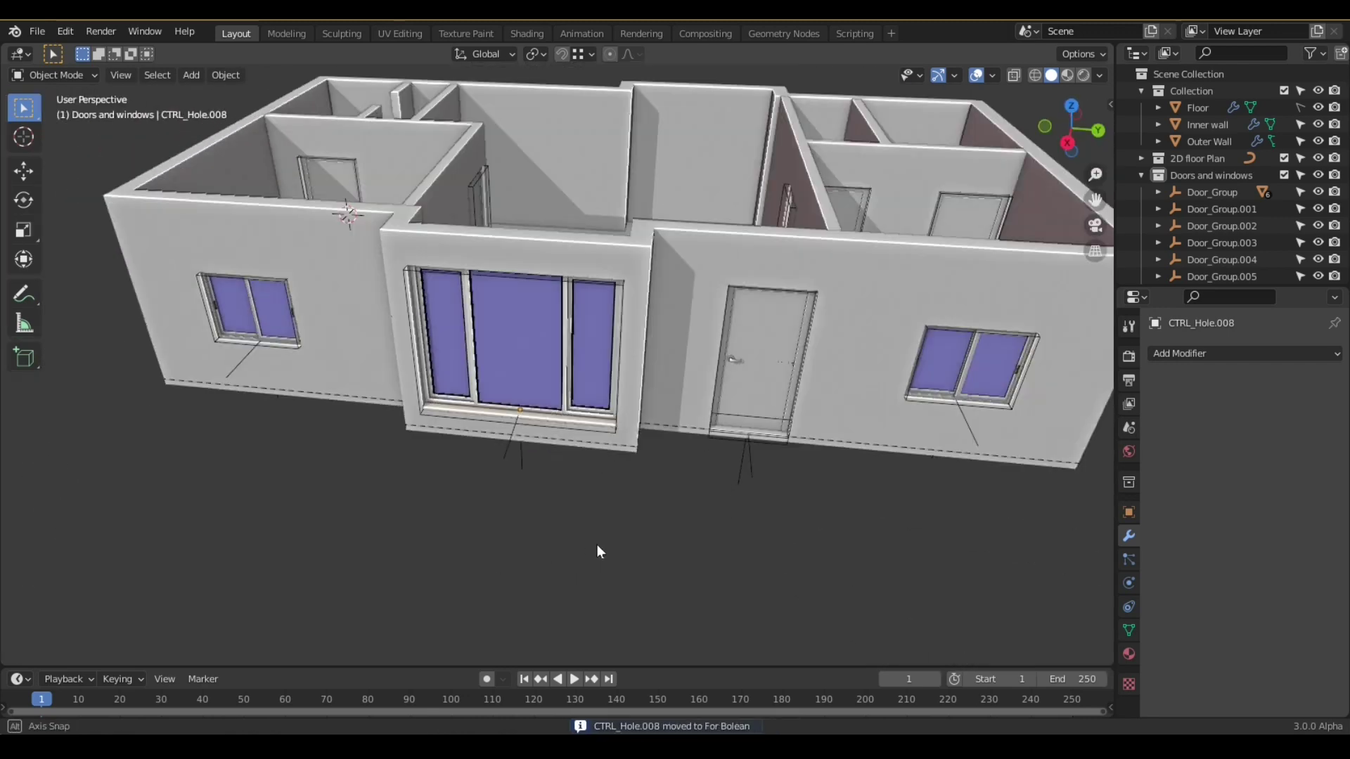
scroll(597, 548, up, 4)
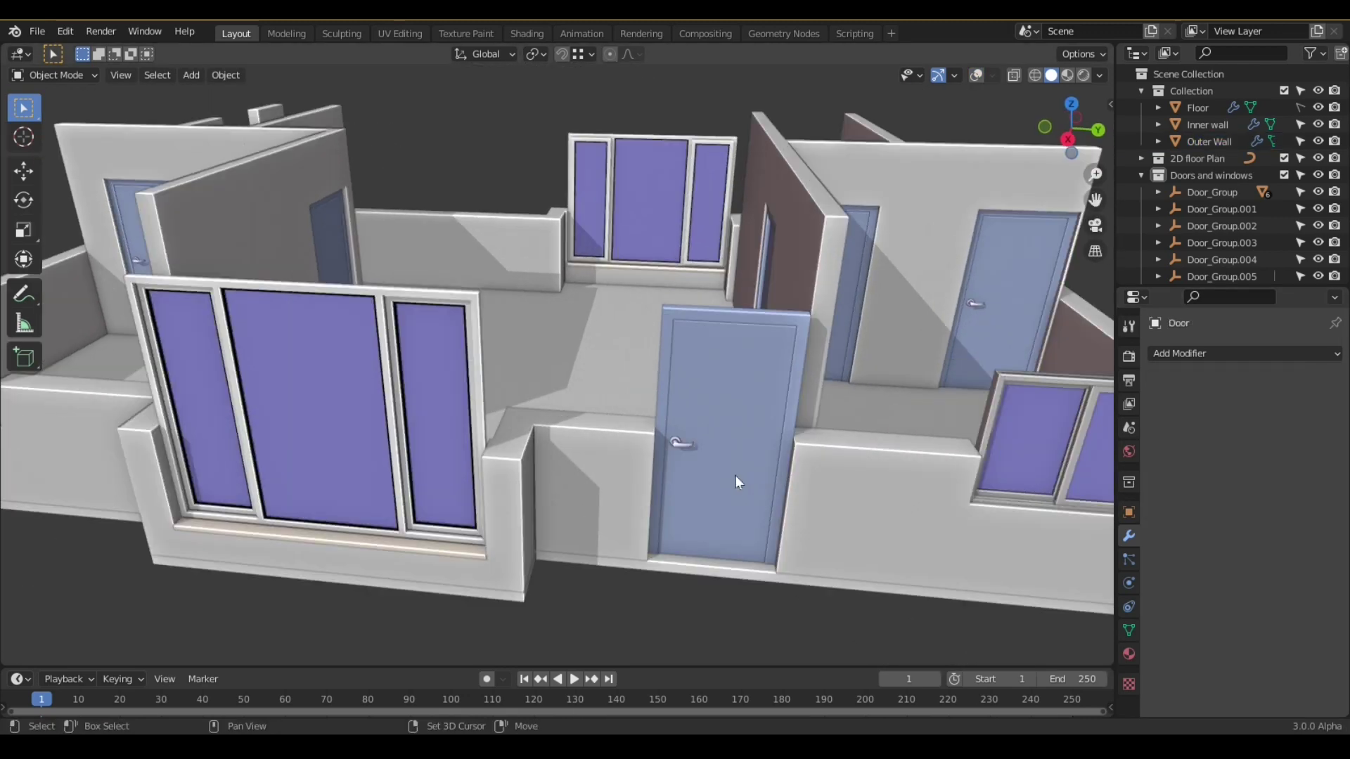
key(r)
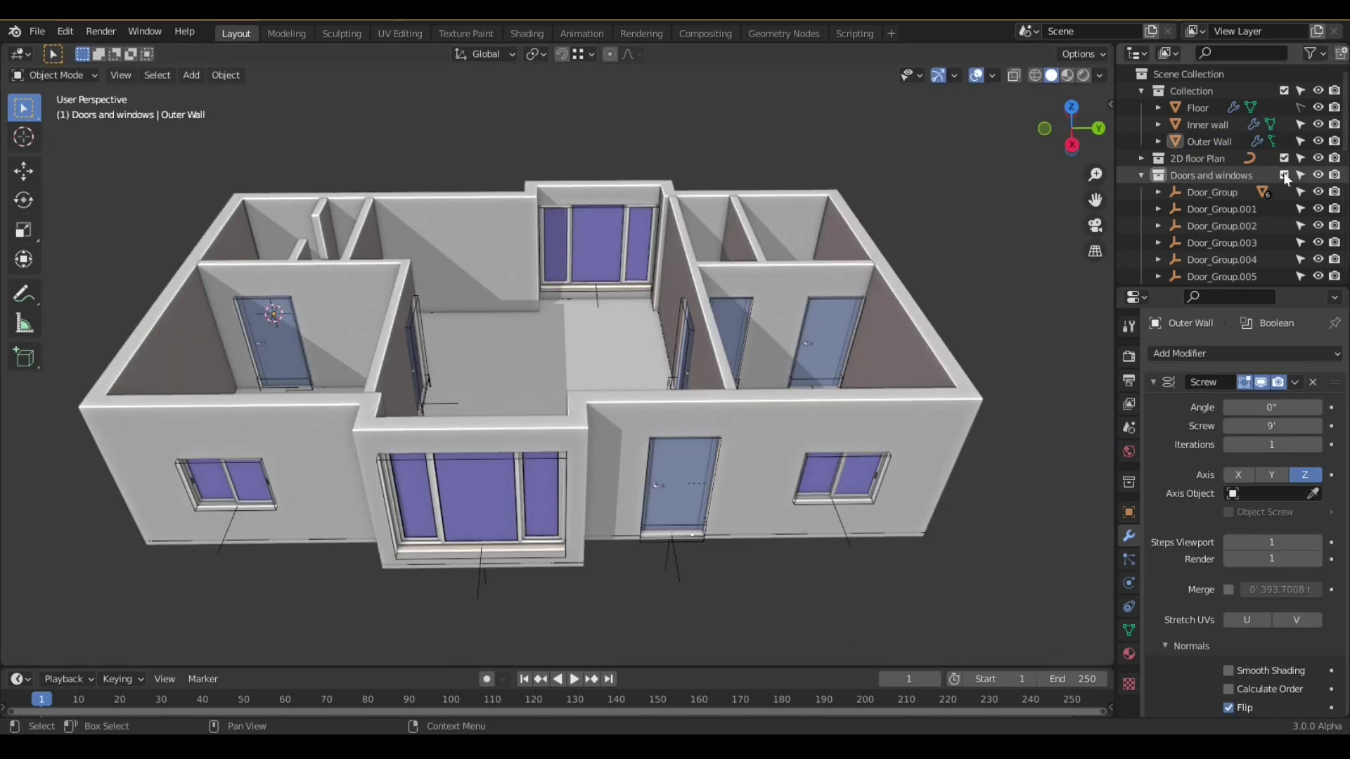
click(1284, 175)
click(1284, 176)
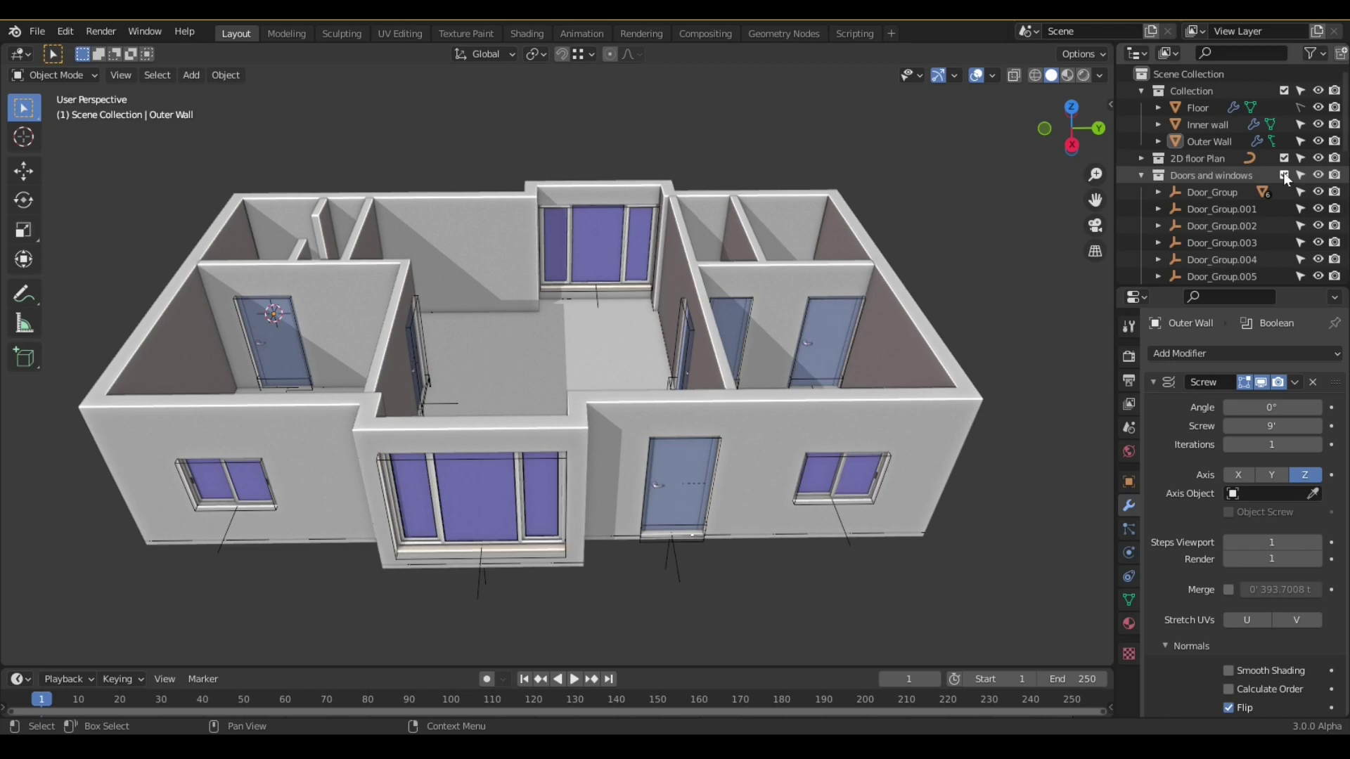
- Hide Doors and windows, orbit around the furniture models, and display the Arch Lib assets
click(1284, 175)
mouse_move(781, 364)
middle_down()
mouse_move(762, 339)
mouse_move(714, 352)
mouse_move(794, 364)
middle_up()
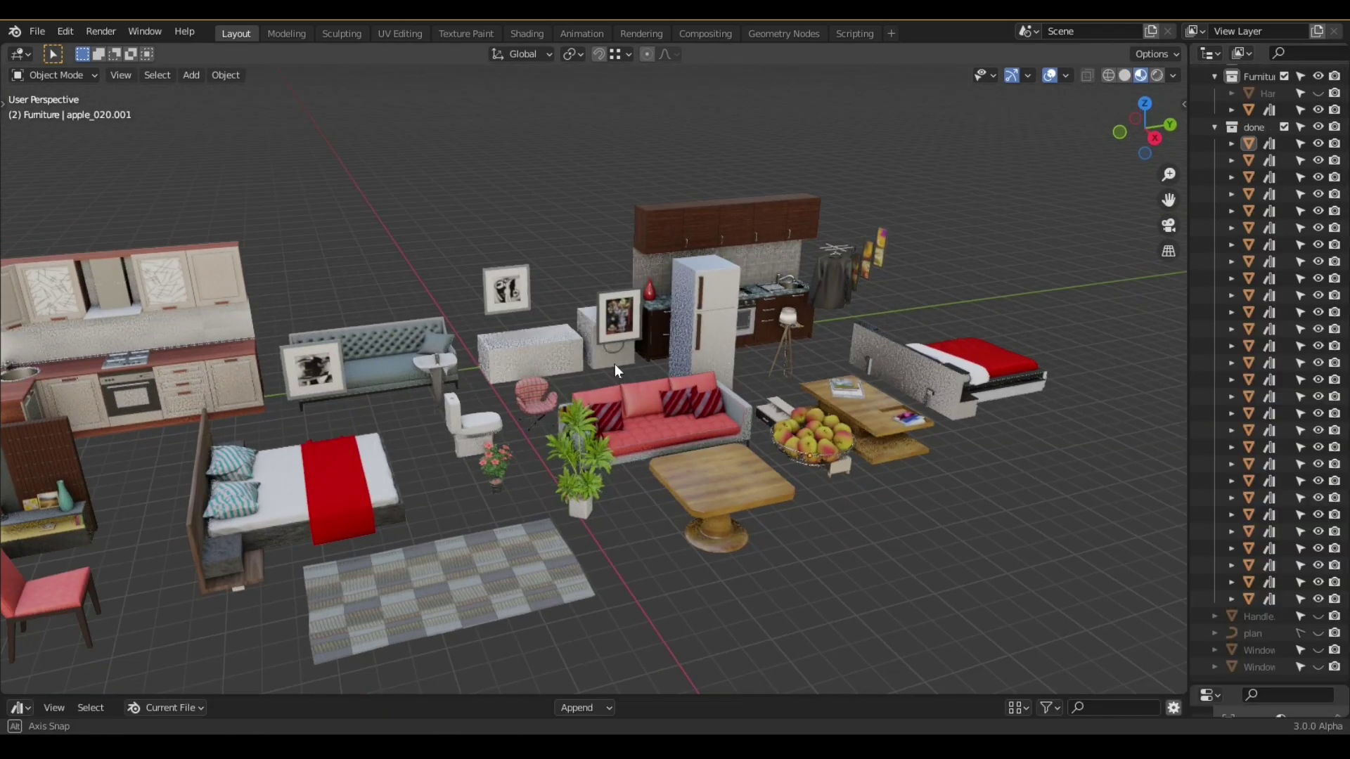
middle_drag(615, 364, 577, 375)
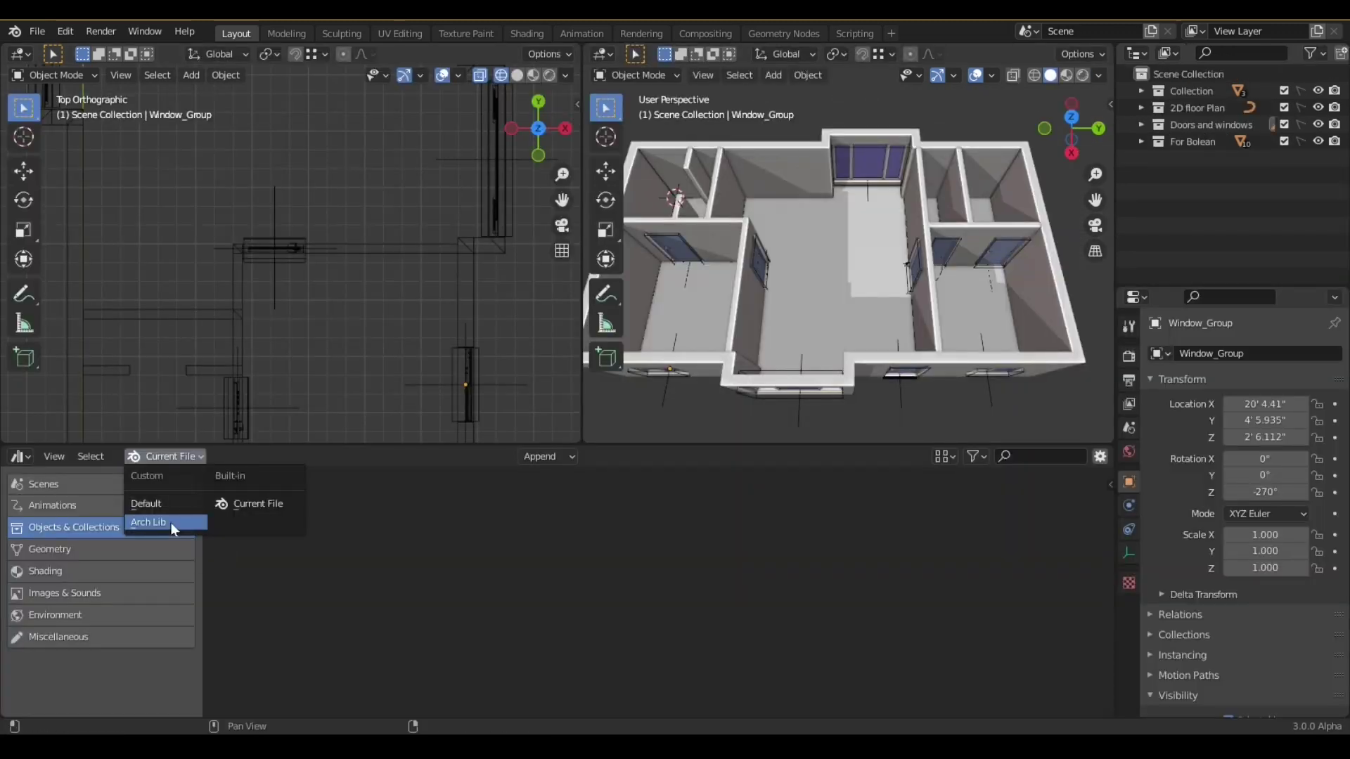
click(171, 522)
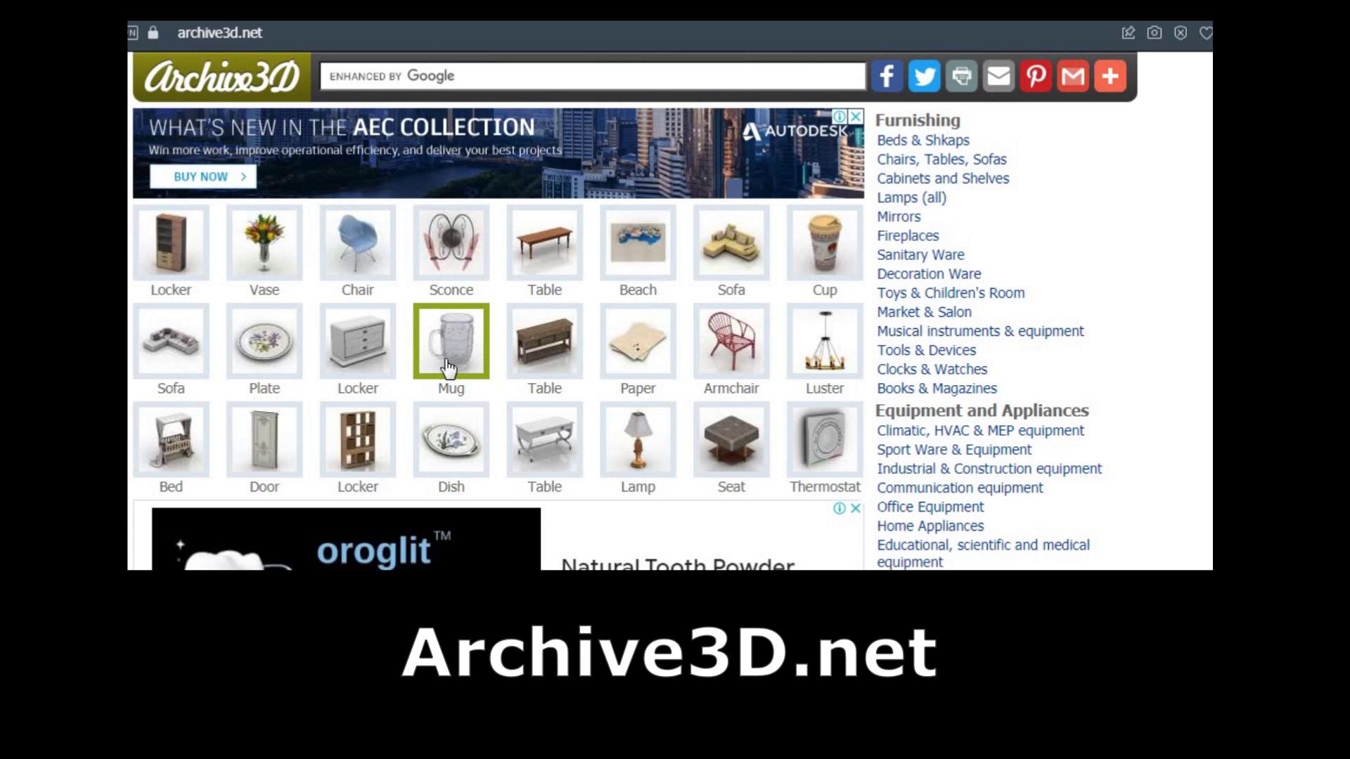
- Download the Armchair from Chairs, Tables, Sofas, accepting the terms, then open the Plant model page
scroll(450, 352, down, 5)
scroll(482, 338, up, 5)
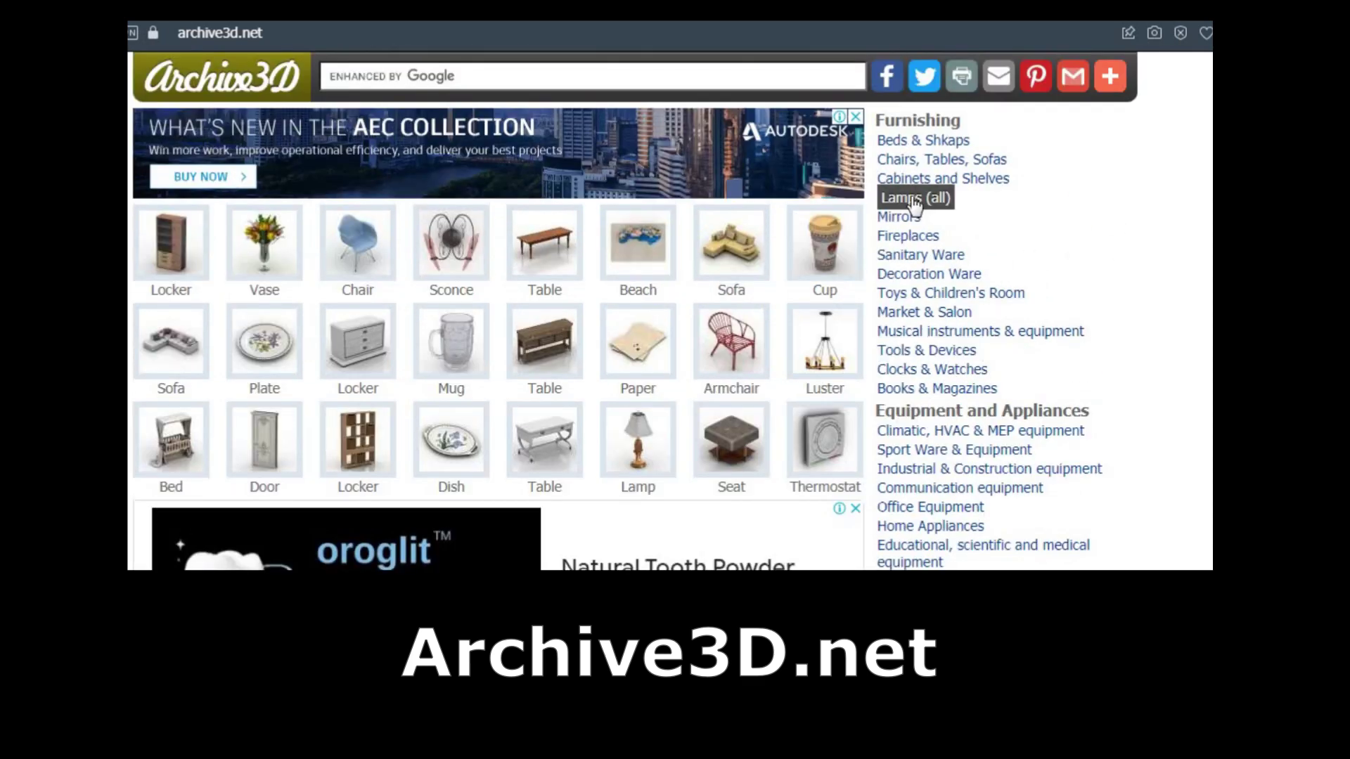
click(943, 159)
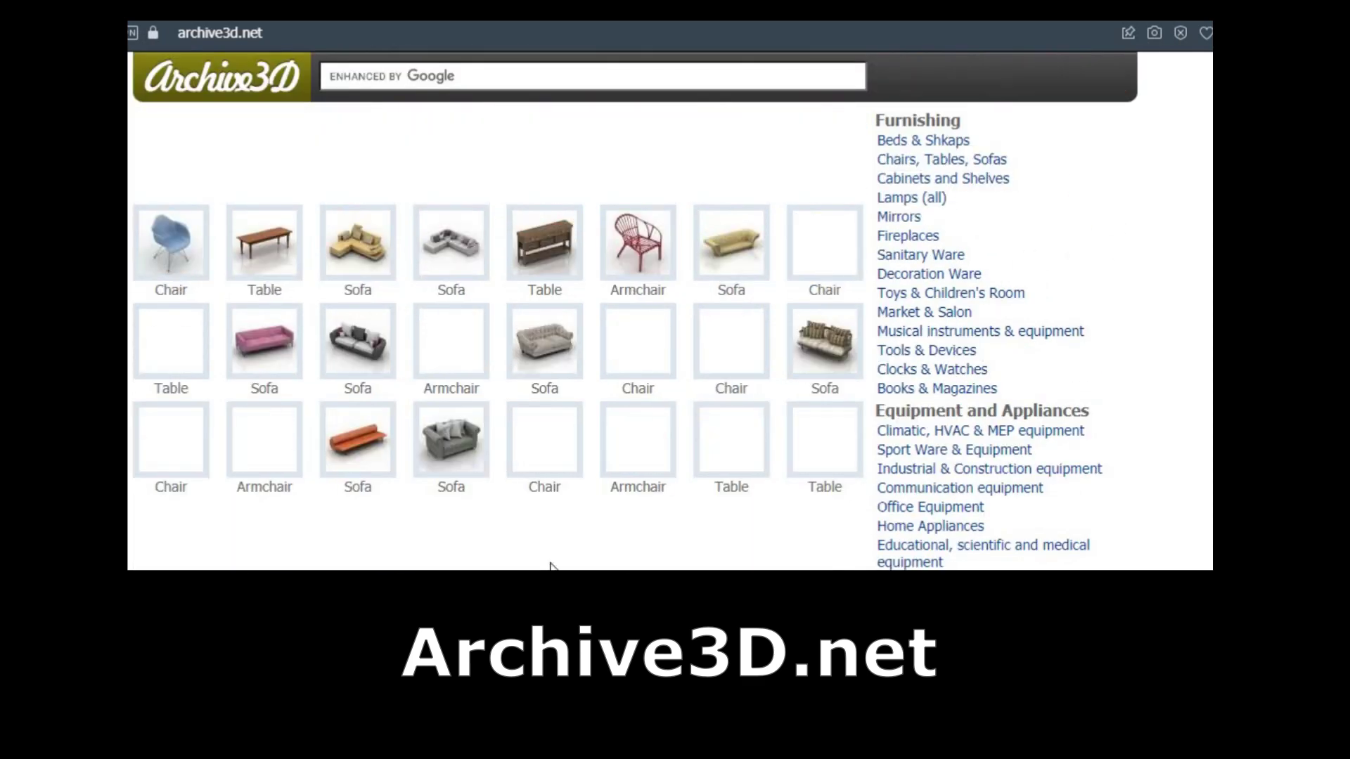
scroll(698, 327, down, 5)
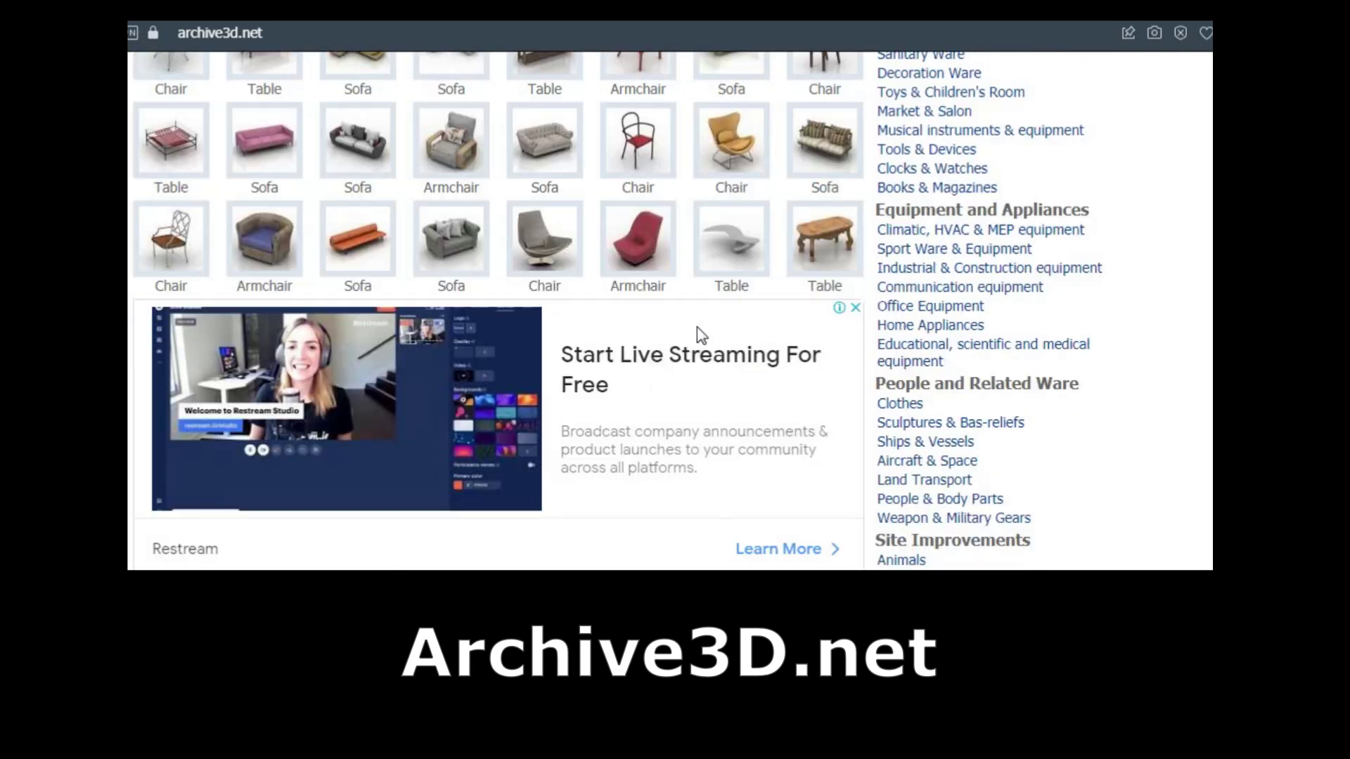
scroll(835, 480, up, 5)
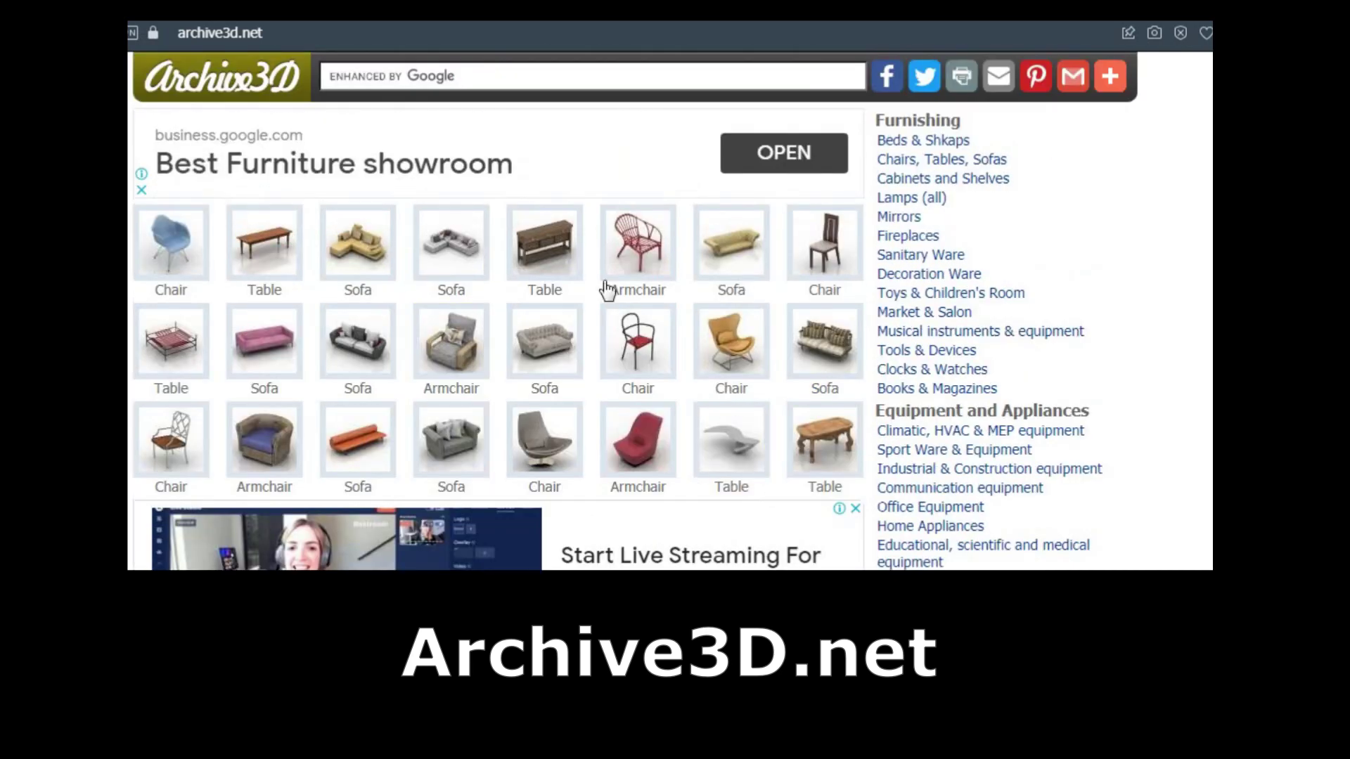
click(606, 289)
click(552, 455)
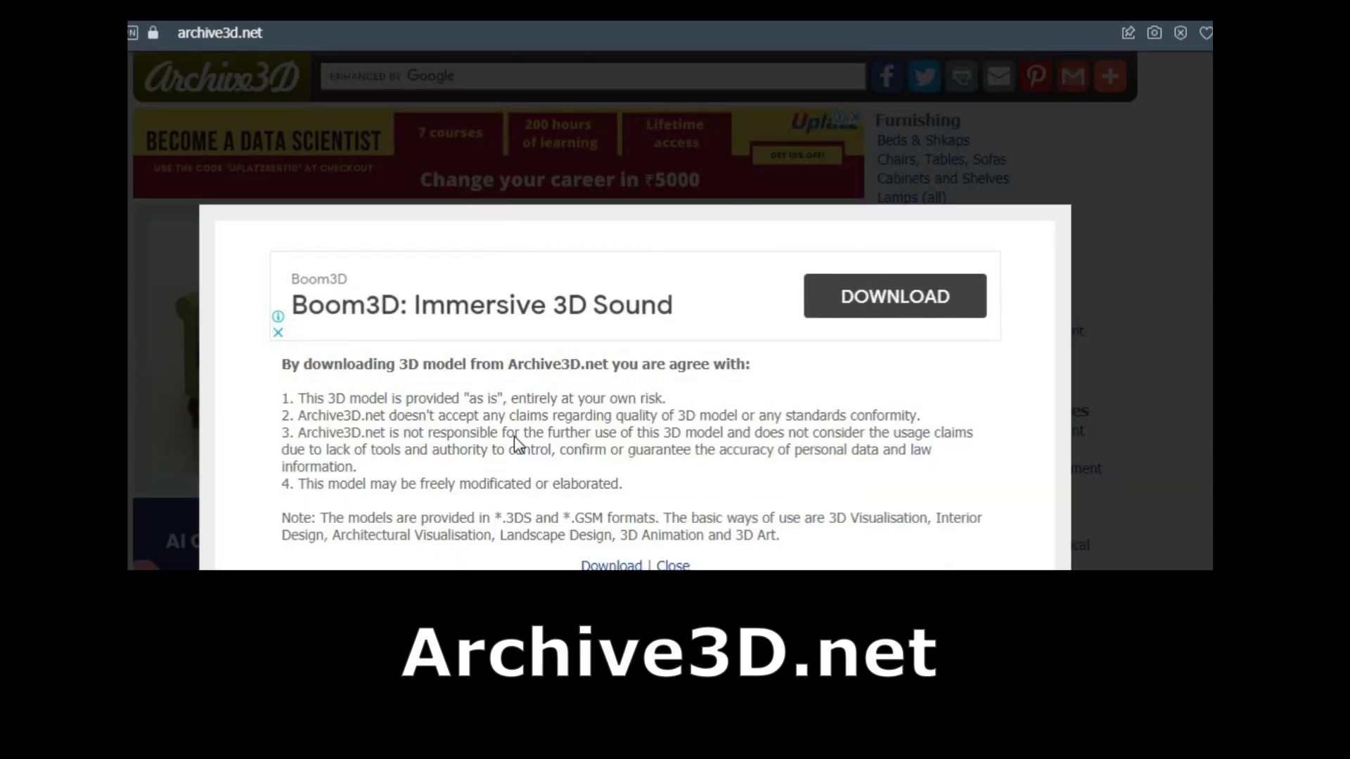
click(617, 367)
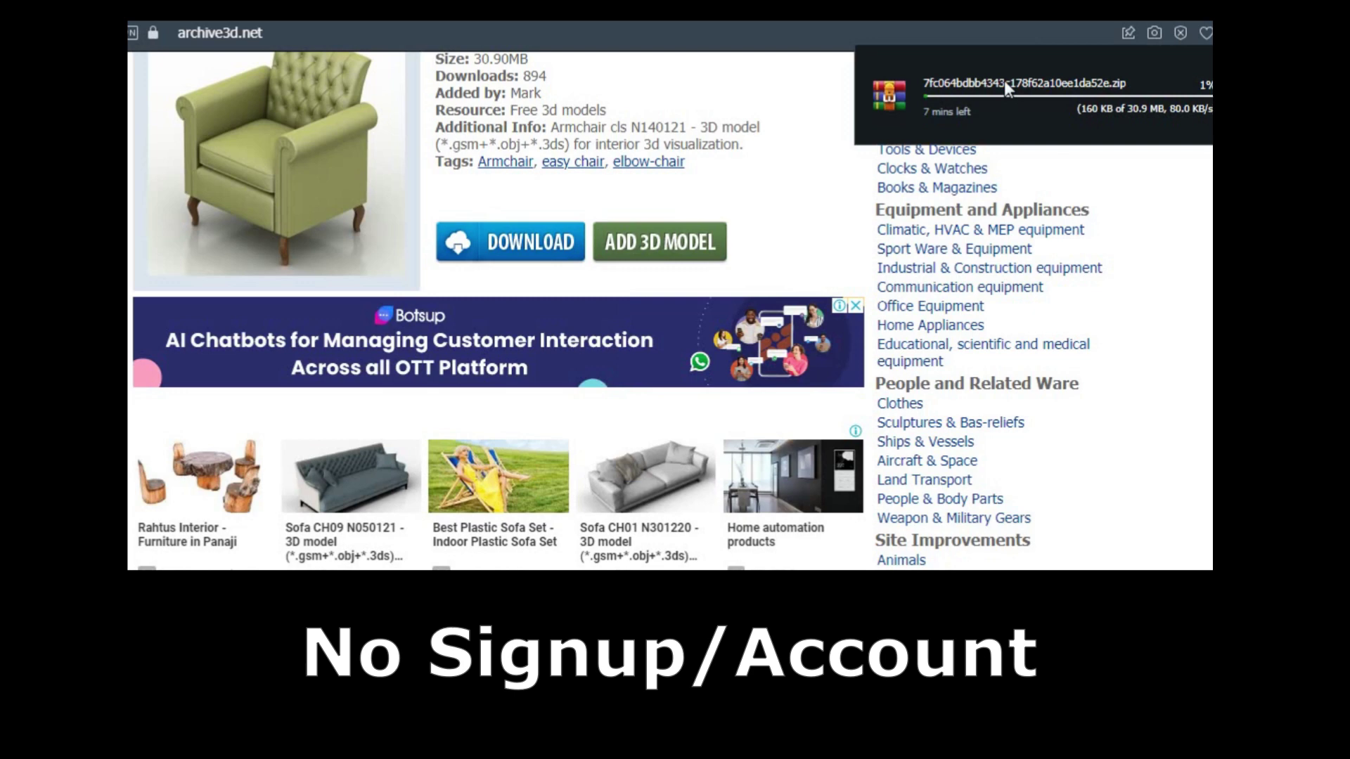
scroll(564, 365, up, 3)
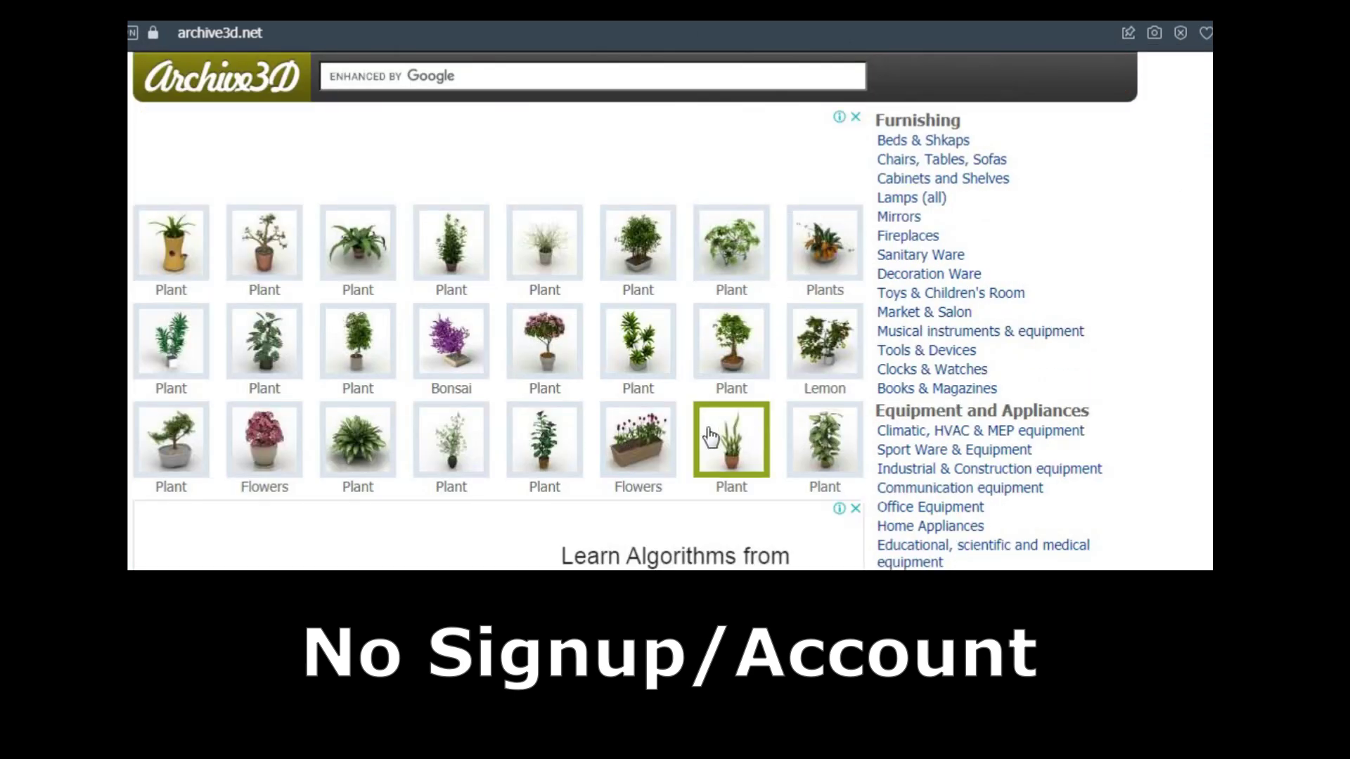
click(730, 456)
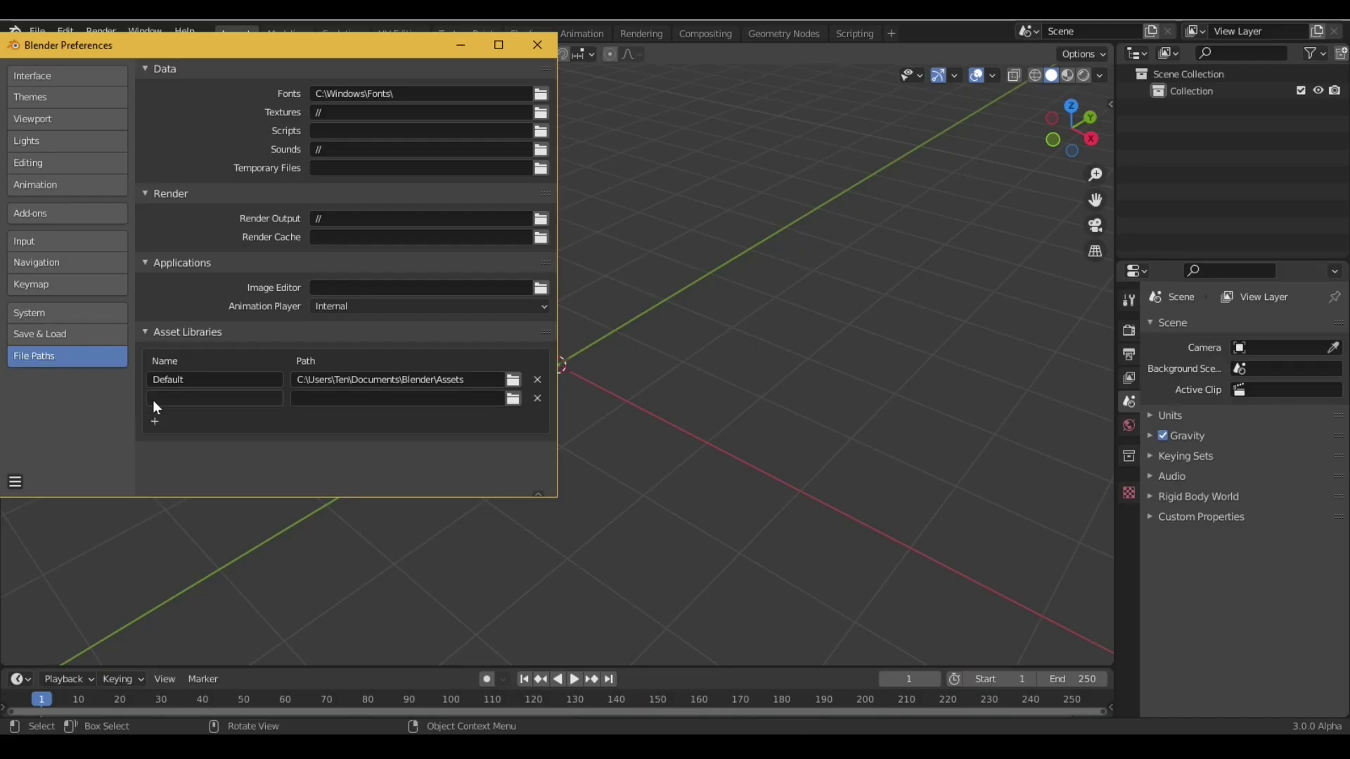
- Point the new library at D:\Models Lib\ and show Arch Lib in a bottom Asset Browser
click(513, 399)
click(795, 515)
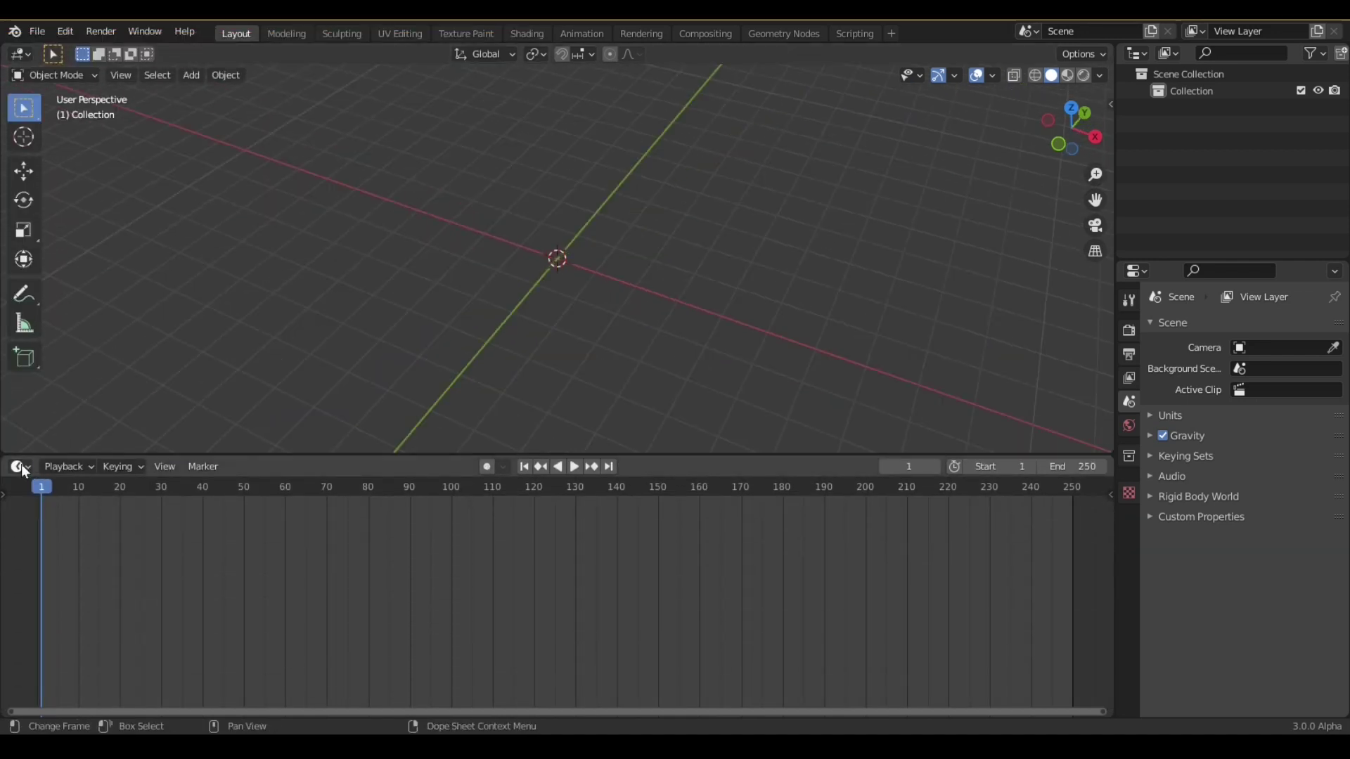
click(19, 466)
click(547, 570)
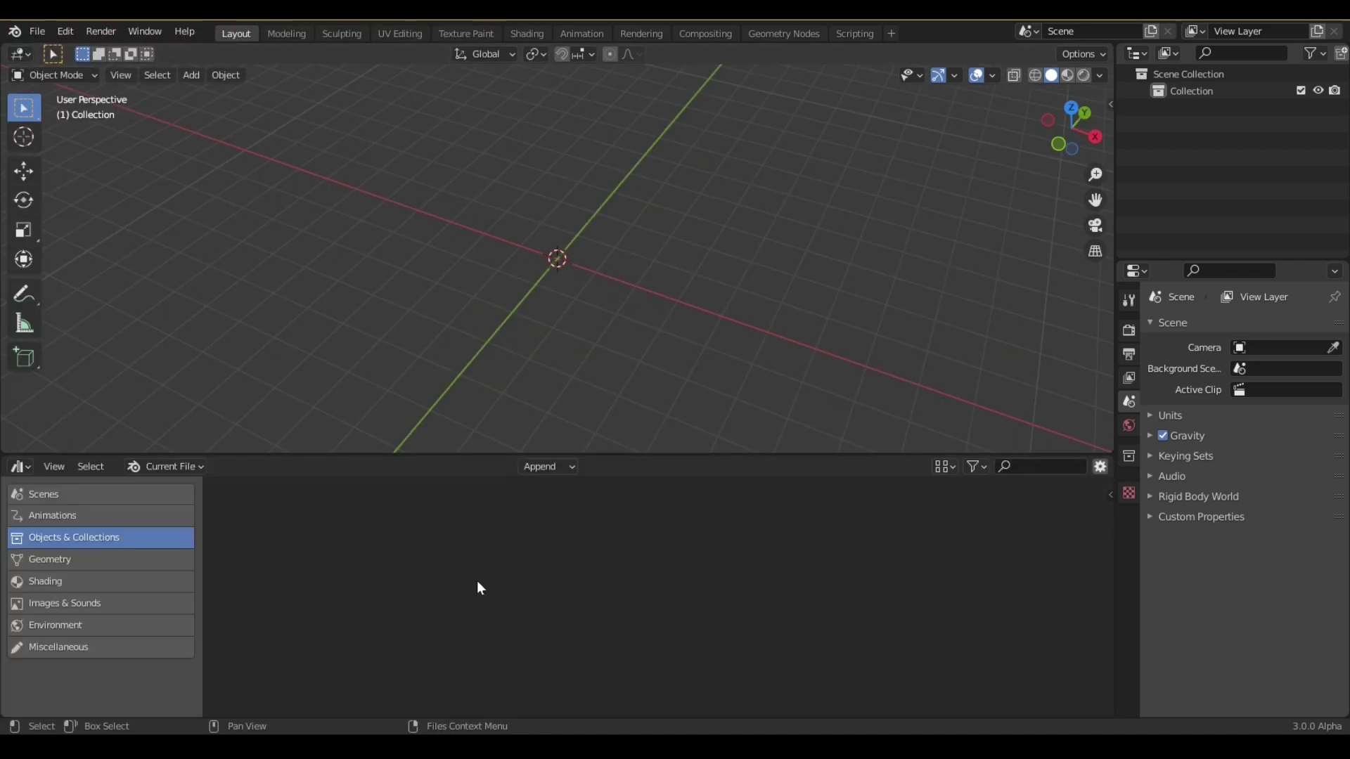
click(160, 533)
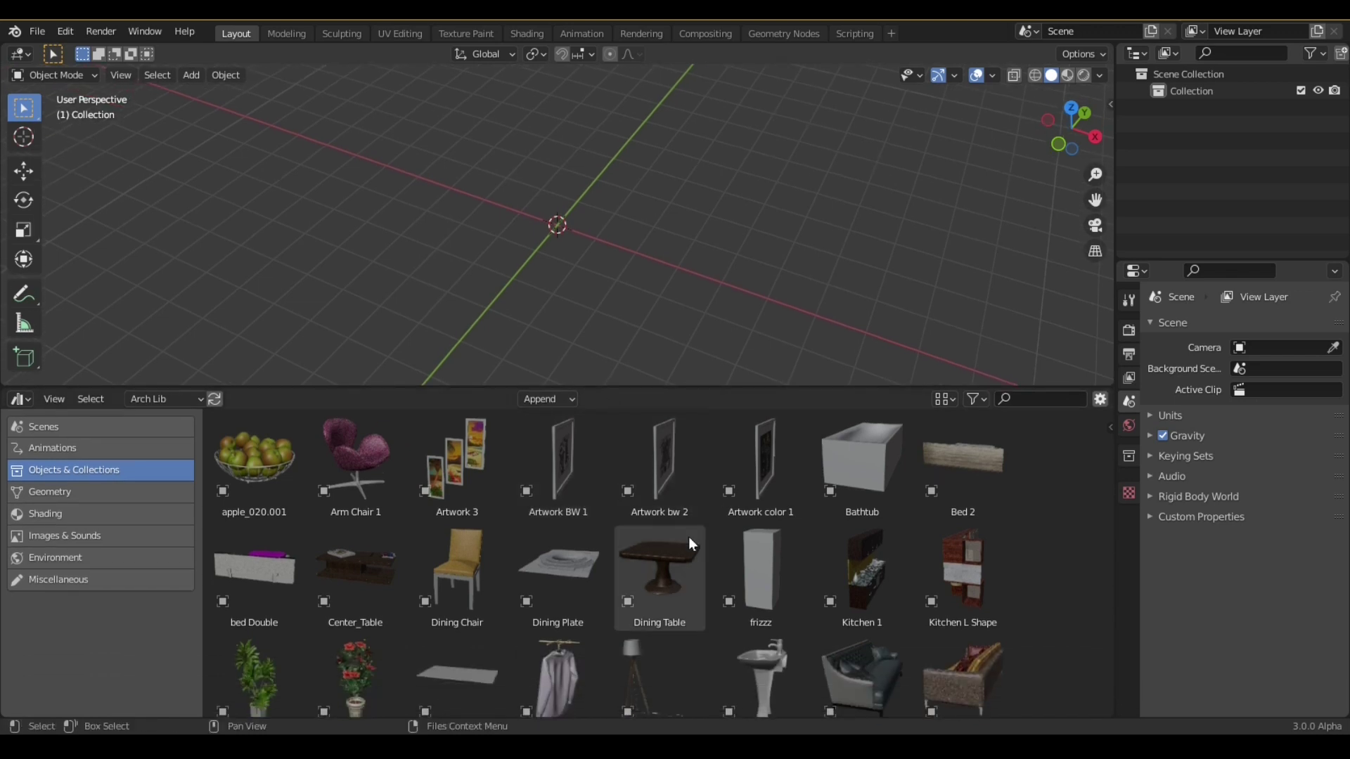
scroll(689, 537, down, 3)
scroll(680, 597, up, 3)
- Set the sofa's origin to the 3D cursor, rotate it, then zoom into the top-down plan
right_click(633, 298)
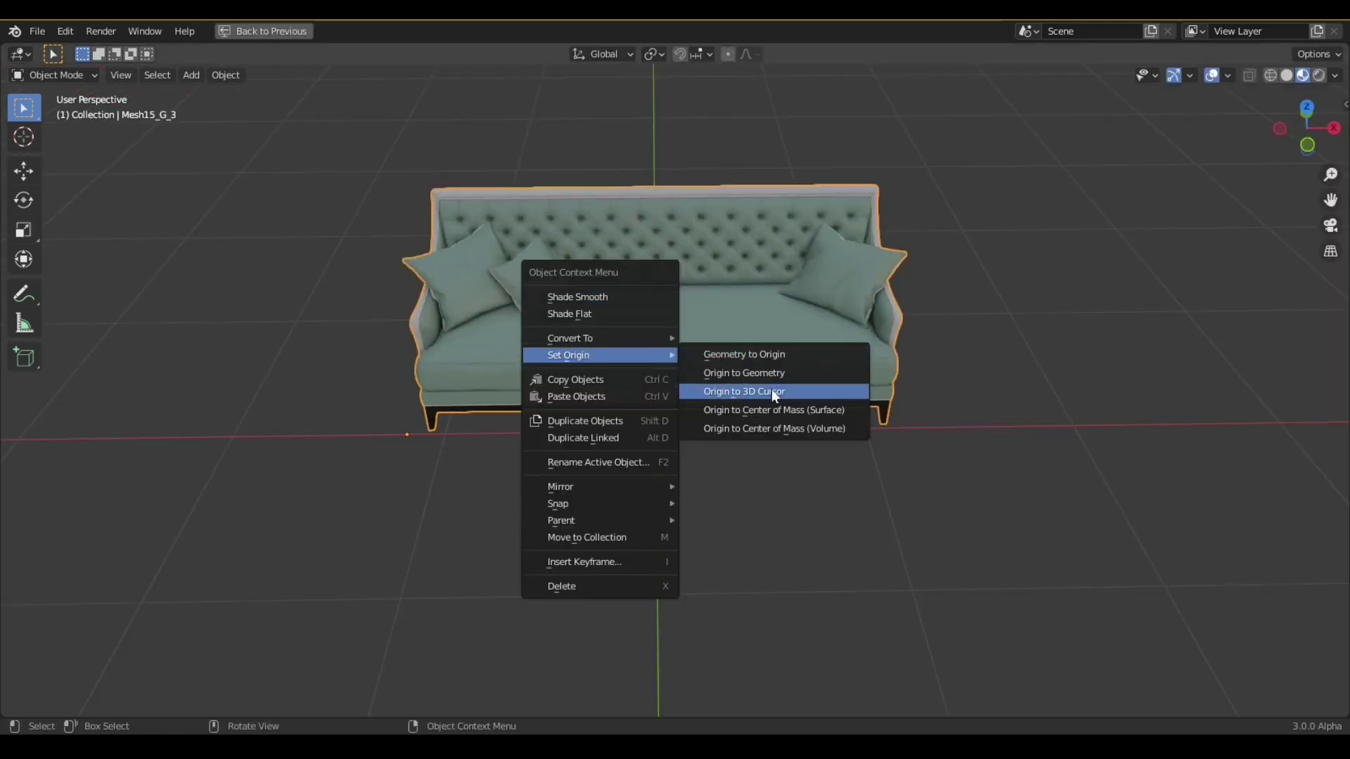
click(770, 389)
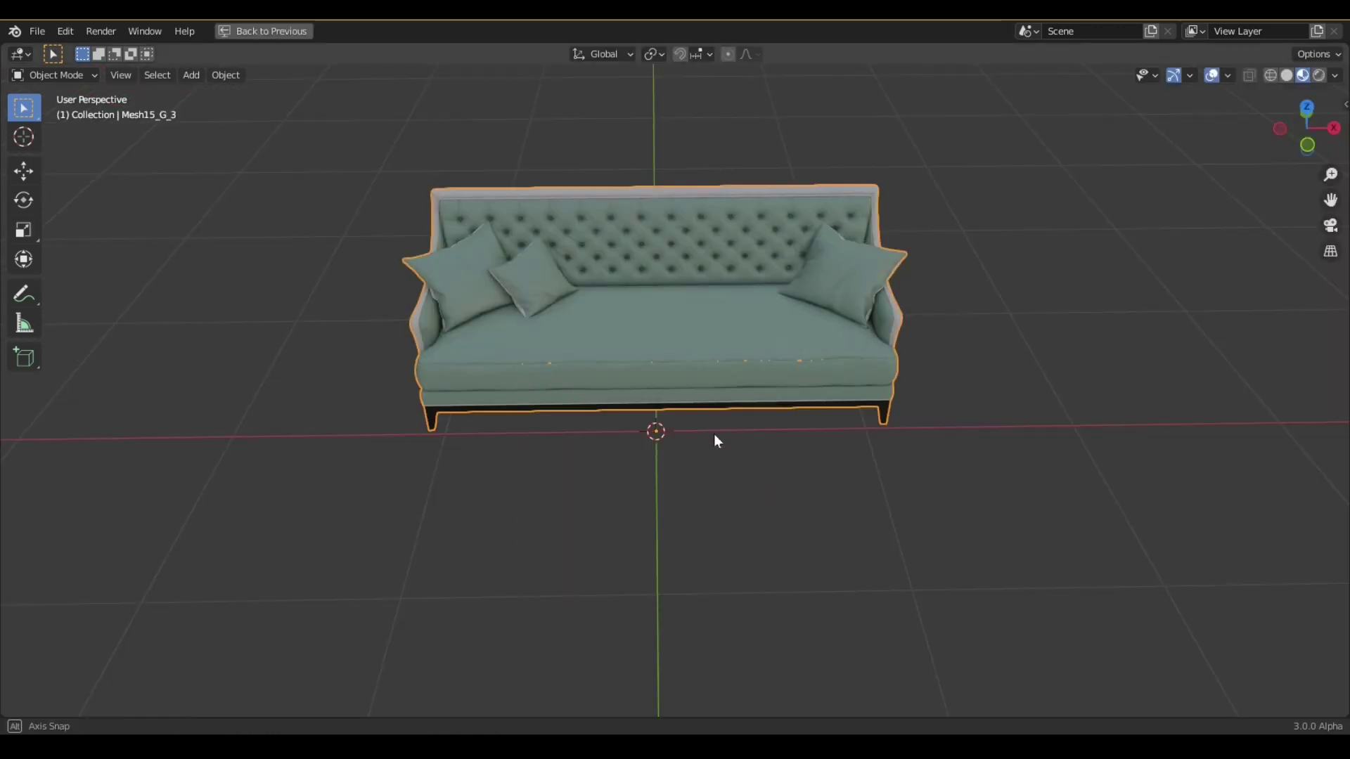
middle_drag(715, 440, 730, 377)
key(r)
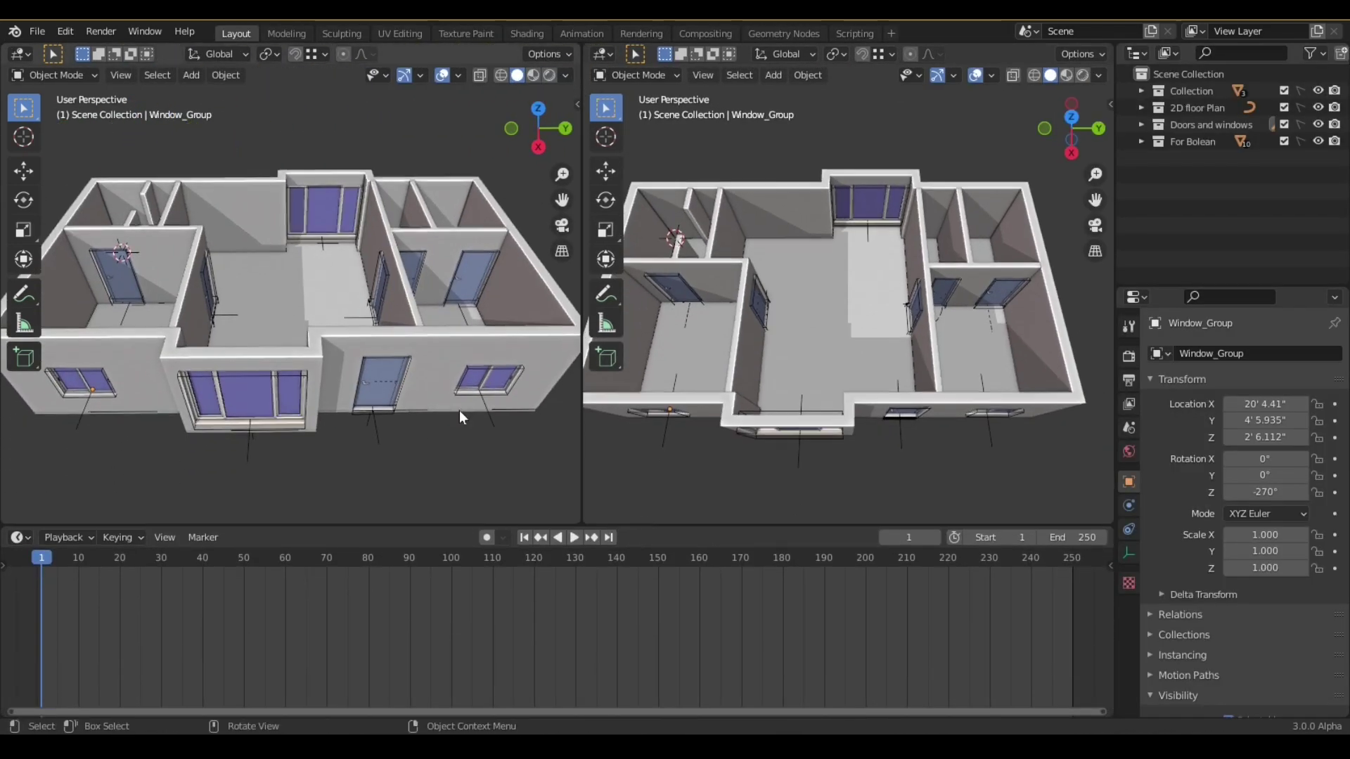
key(KP_7)
scroll(320, 397, up, 6)
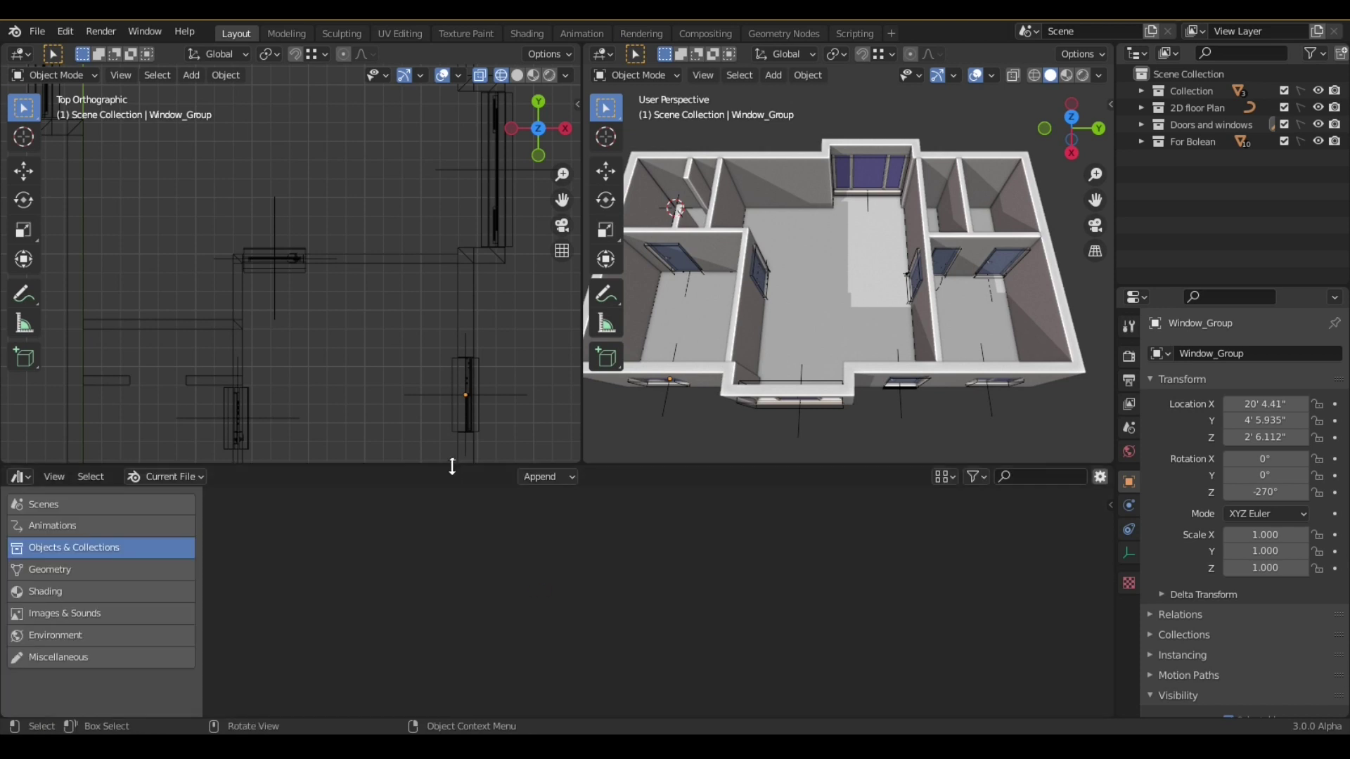
- Open the Arch Lib asset browser and place Bed 2 inside the bedroom
click(243, 474)
click(246, 508)
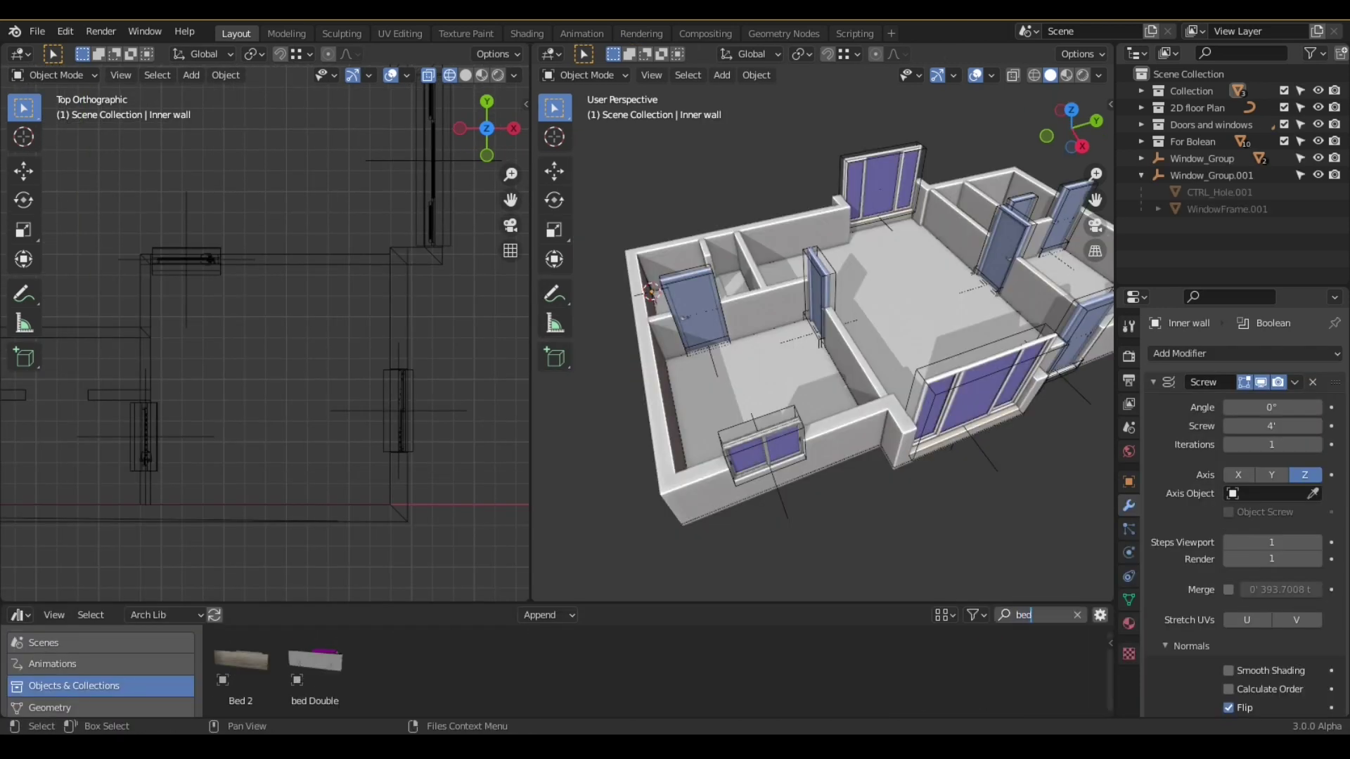
drag(259, 437, 265, 415)
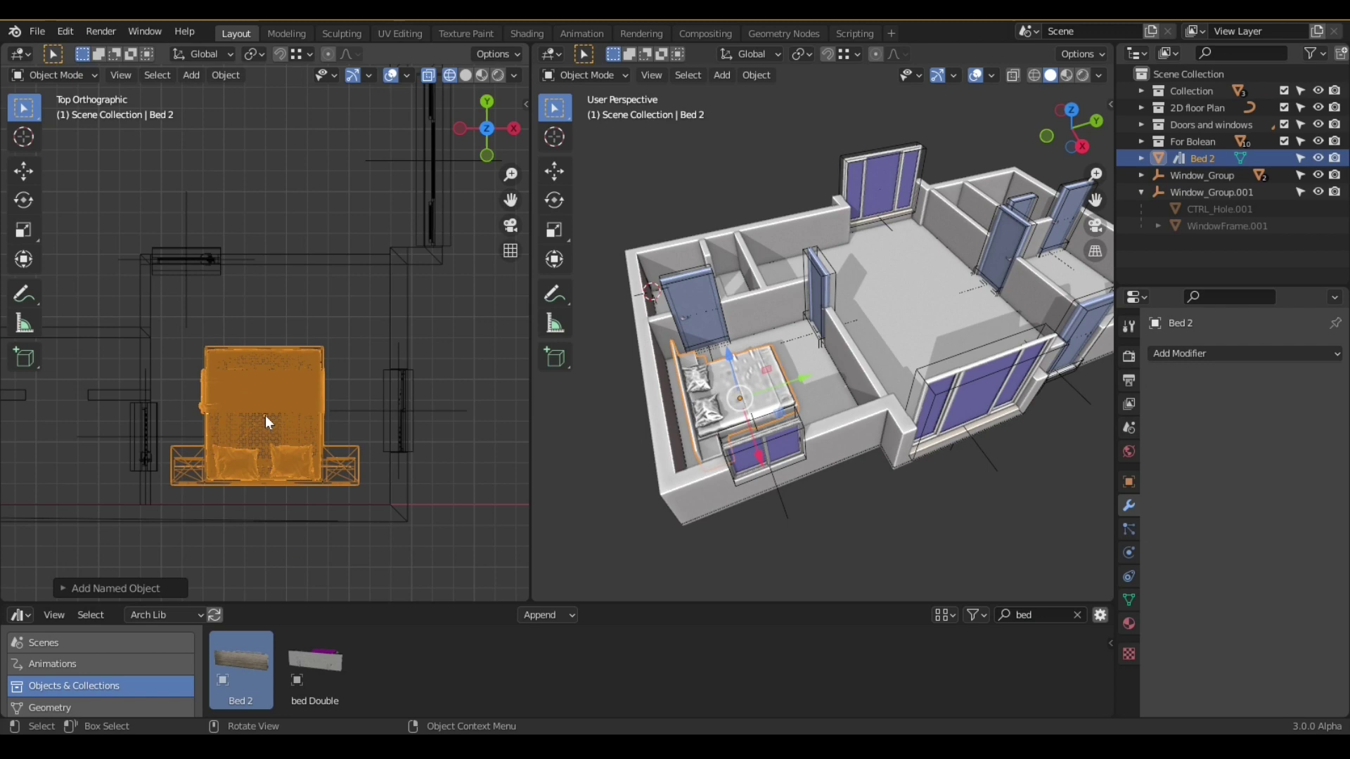
middle_drag(703, 394, 829, 422)
scroll(885, 455, up, 4)
scroll(887, 448, down, 5)
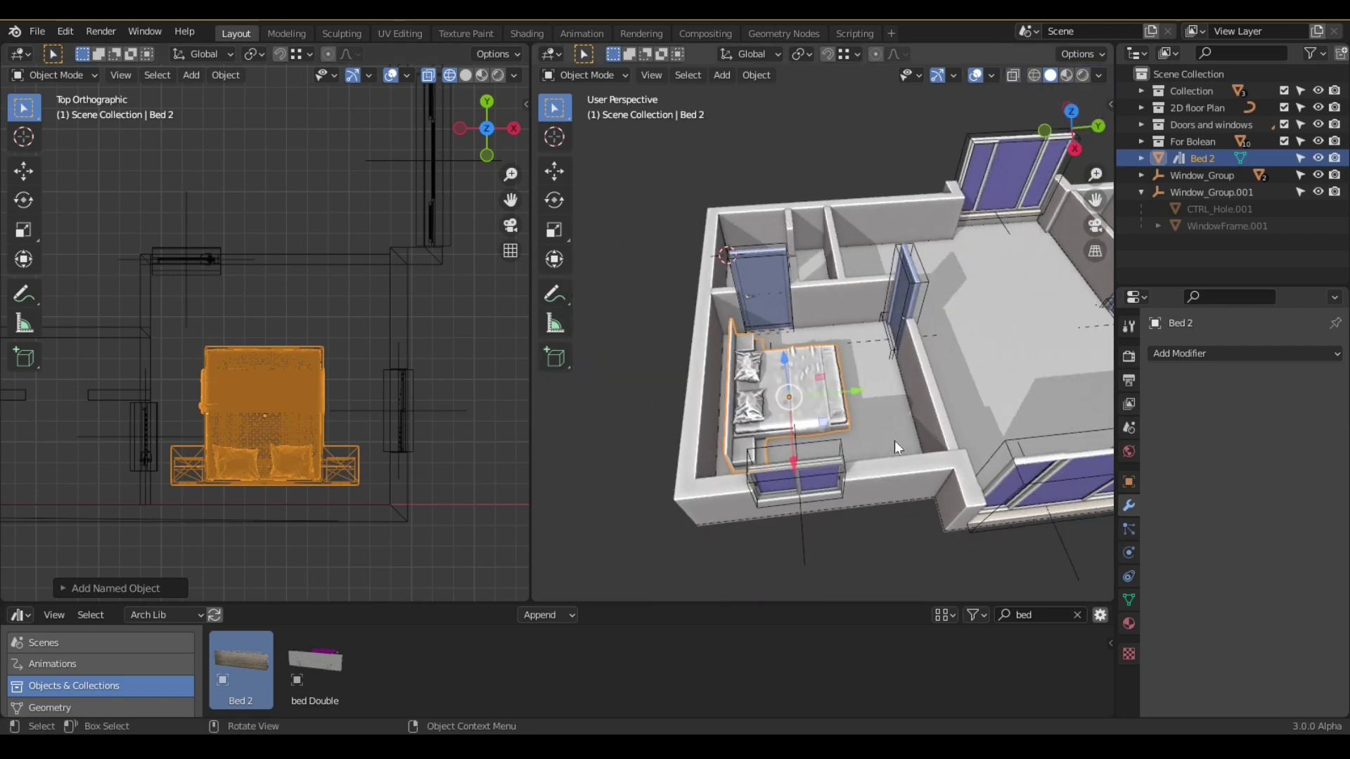
scroll(356, 386, up, 3)
click(401, 368)
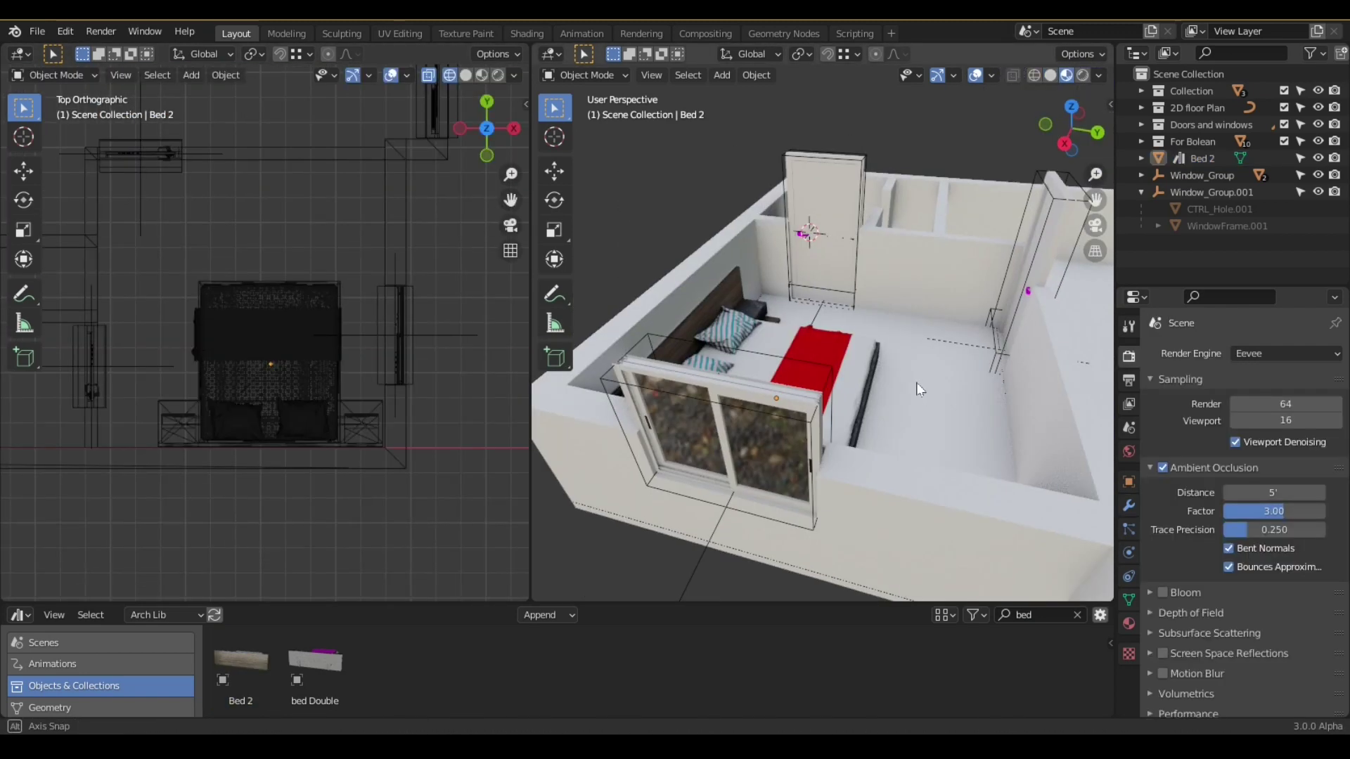
middle_drag(917, 383, 946, 377)
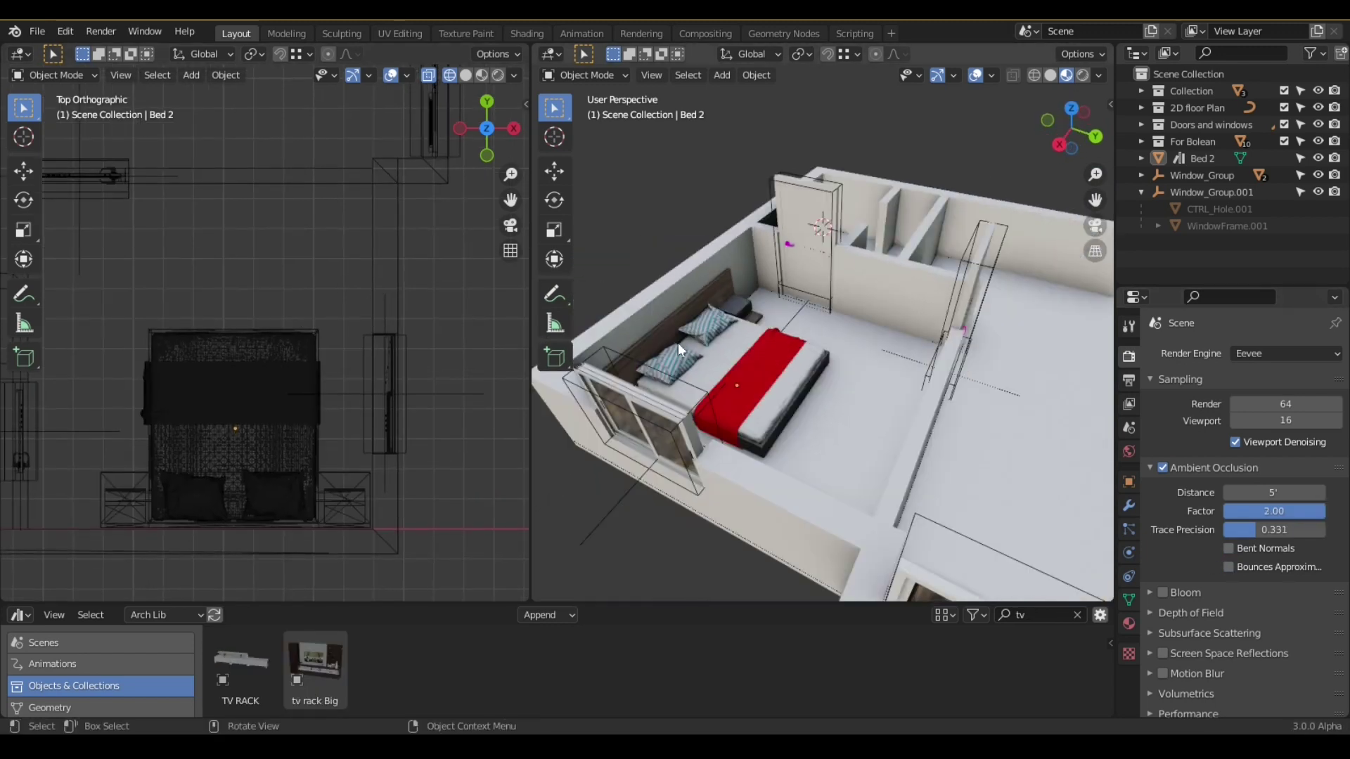
middle_drag(678, 343, 888, 369)
- Place the TV RACK against the bedroom wall
drag(221, 263, 266, 272)
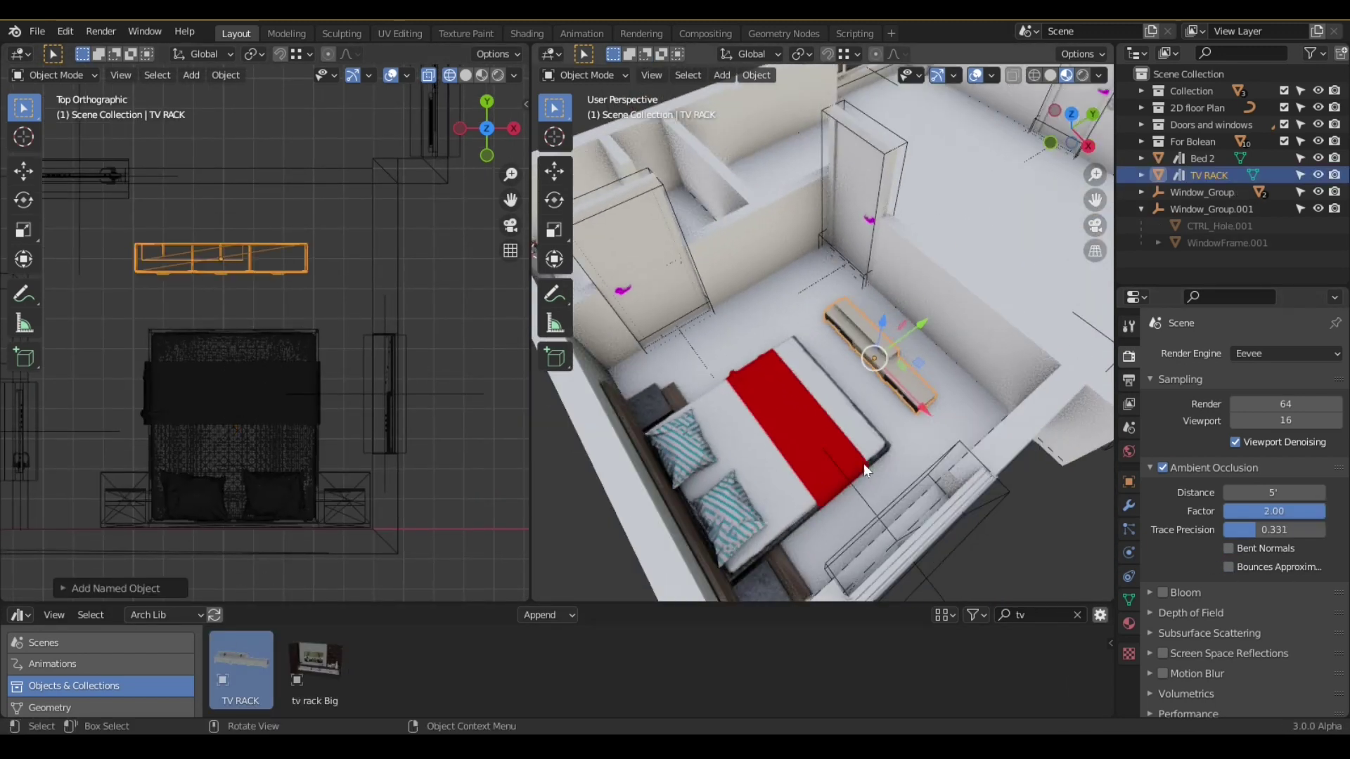
scroll(254, 302, up, 3)
middle_drag(703, 373, 844, 359)
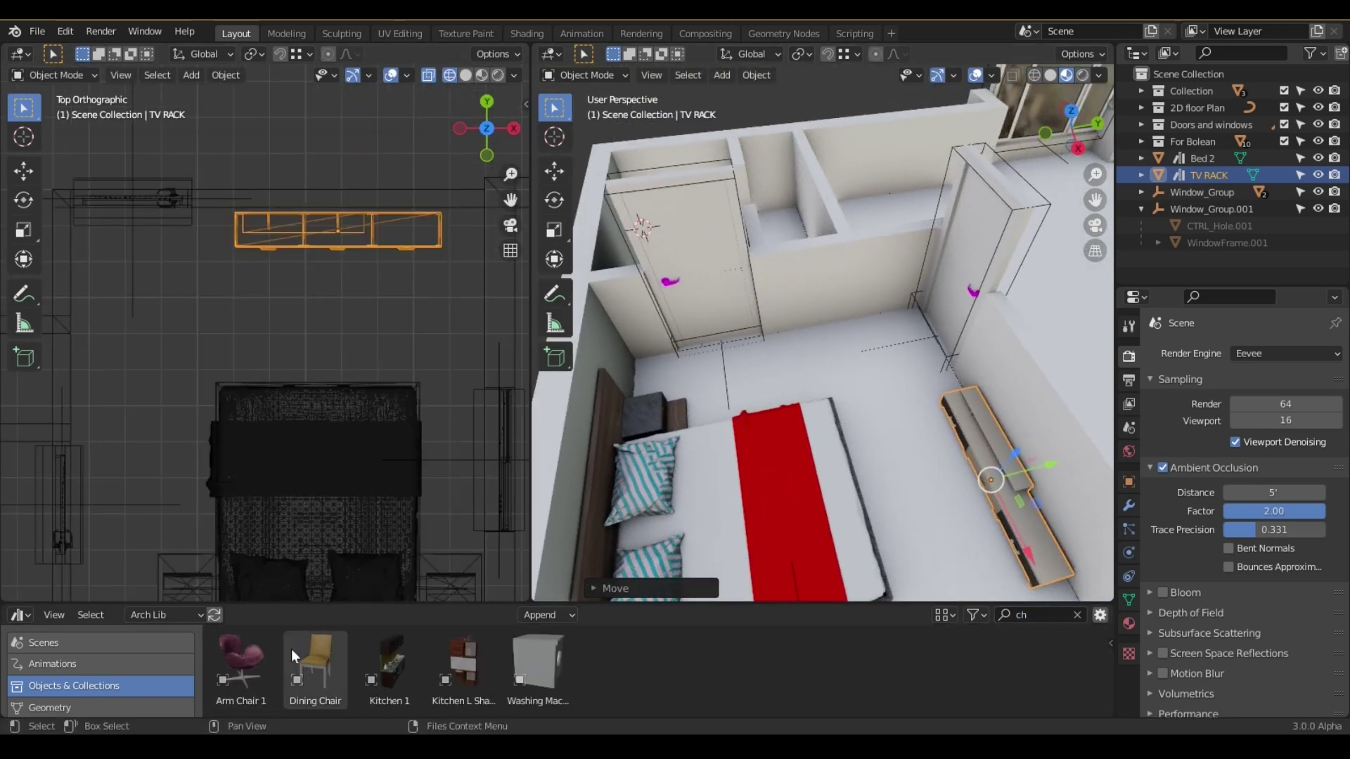
- Place Arm Chair 1 in the bedroom corner and rotate it
drag(241, 661, 802, 372)
middle_drag(889, 399, 699, 437)
click(887, 437)
key(r)
click(835, 453)
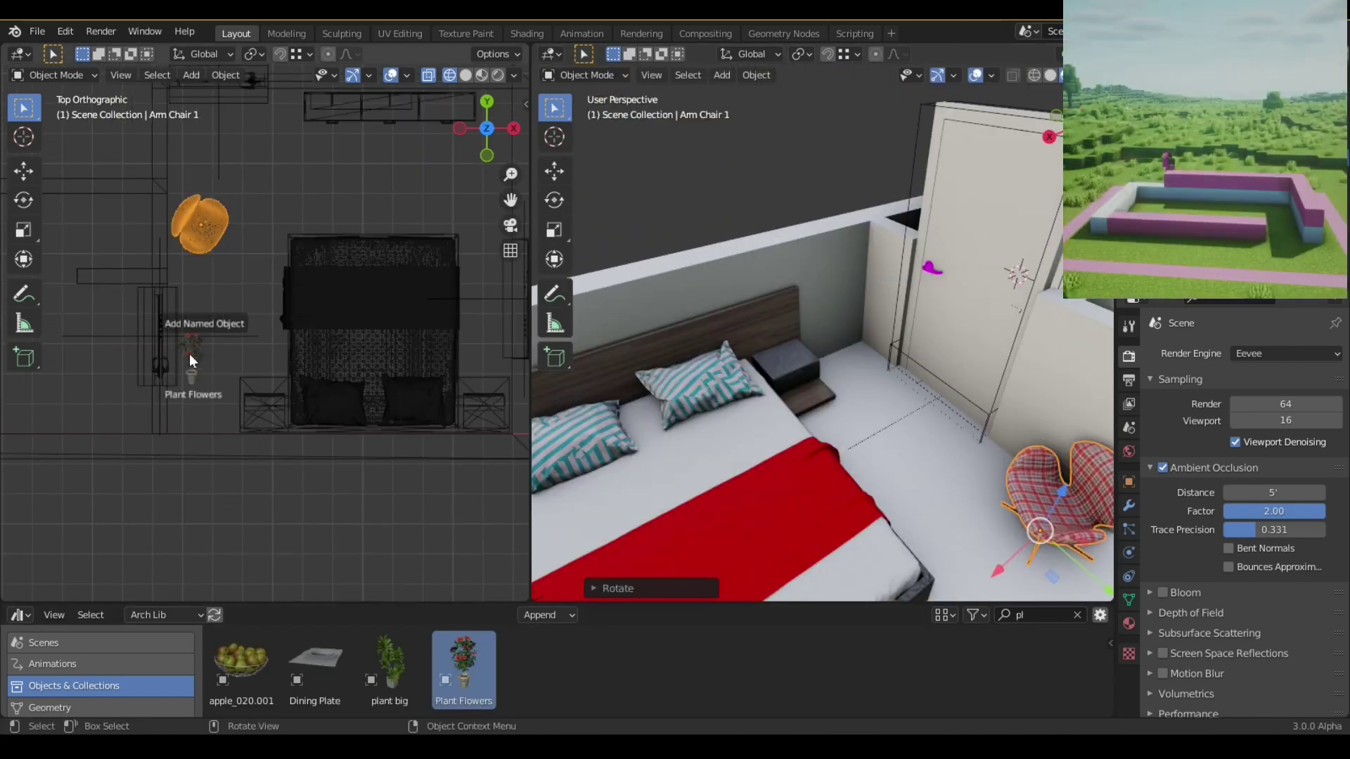
- Move the Plant Flowers next to the nightstand
scroll(904, 398, up, 3)
key(g)
click(874, 453)
scroll(935, 391, down, 4)
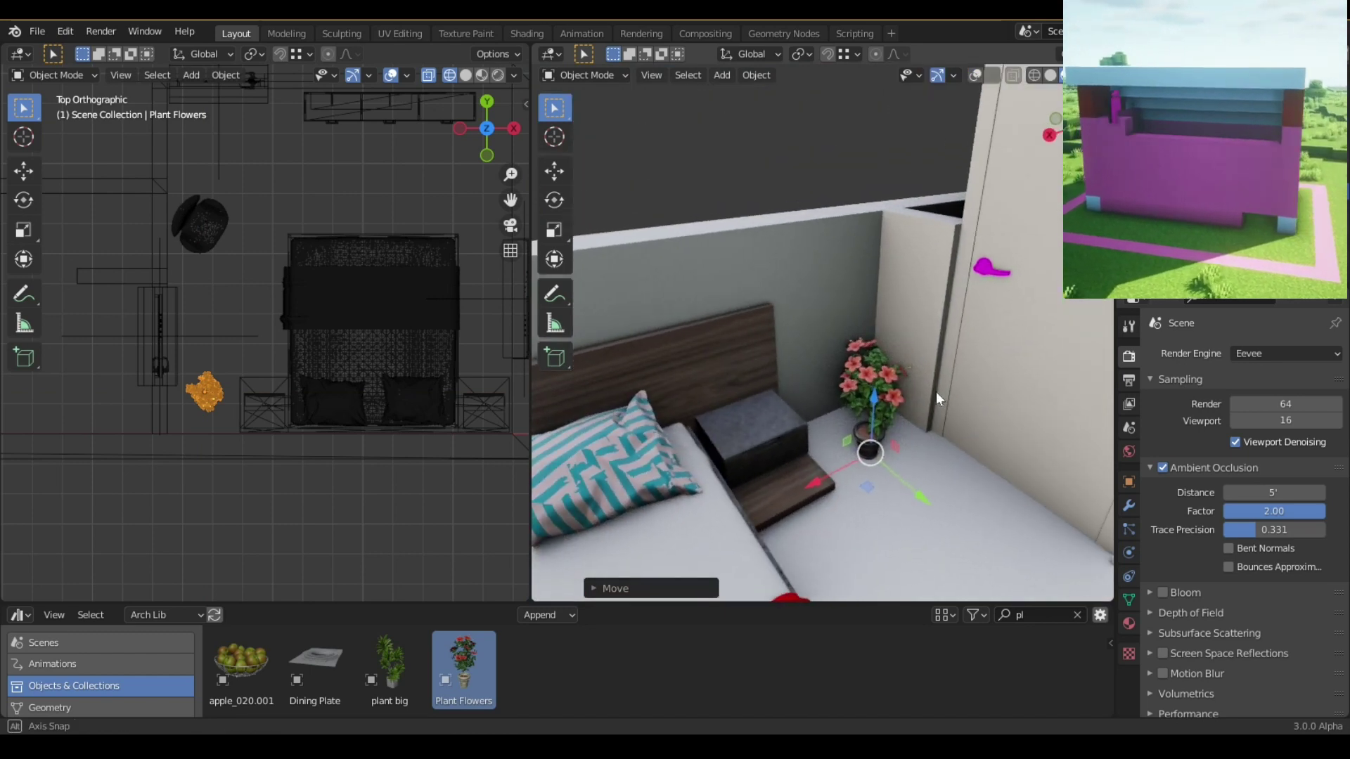
scroll(873, 424, down, 4)
- Try Simple wood and dark Floor Wood on the house floor, settling on light Floor Wood
drag(213, 603, 213, 532)
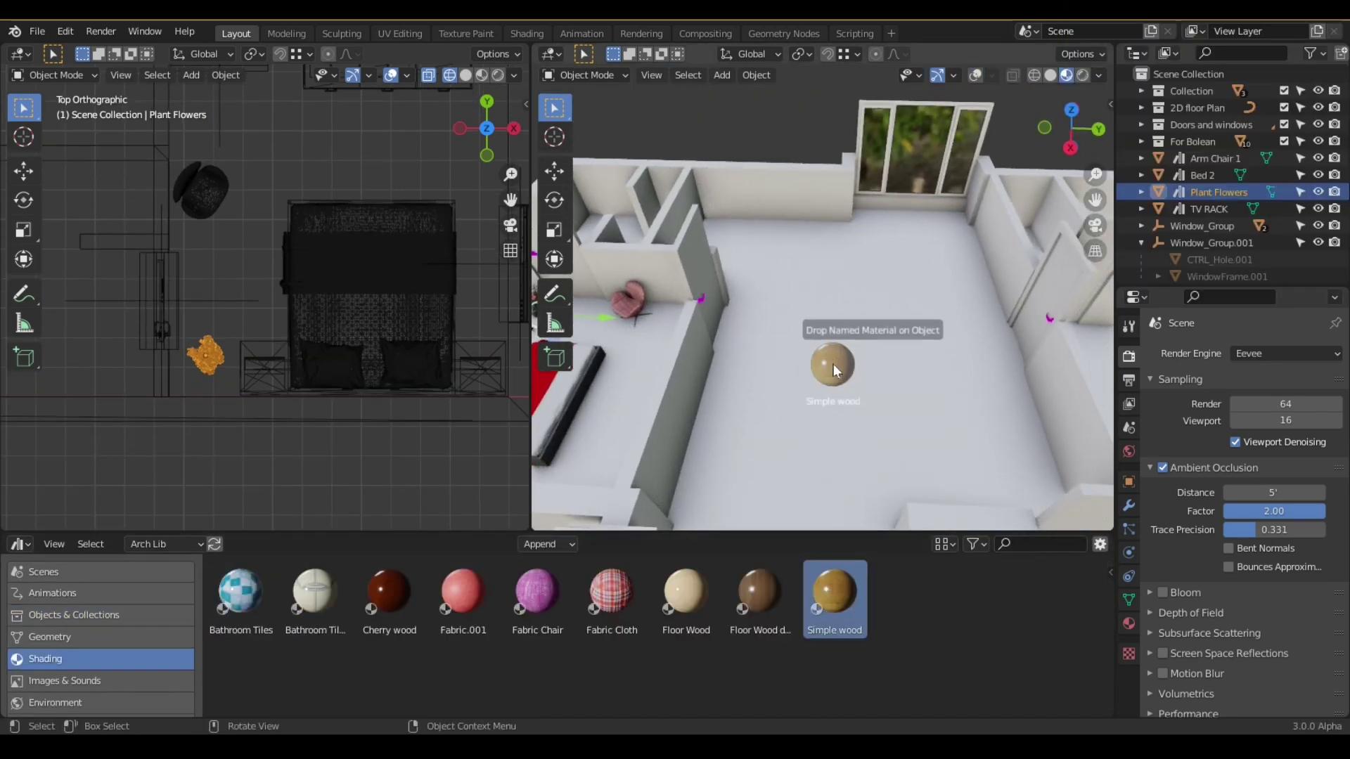
drag(833, 364, 834, 412)
middle_drag(834, 412, 876, 421)
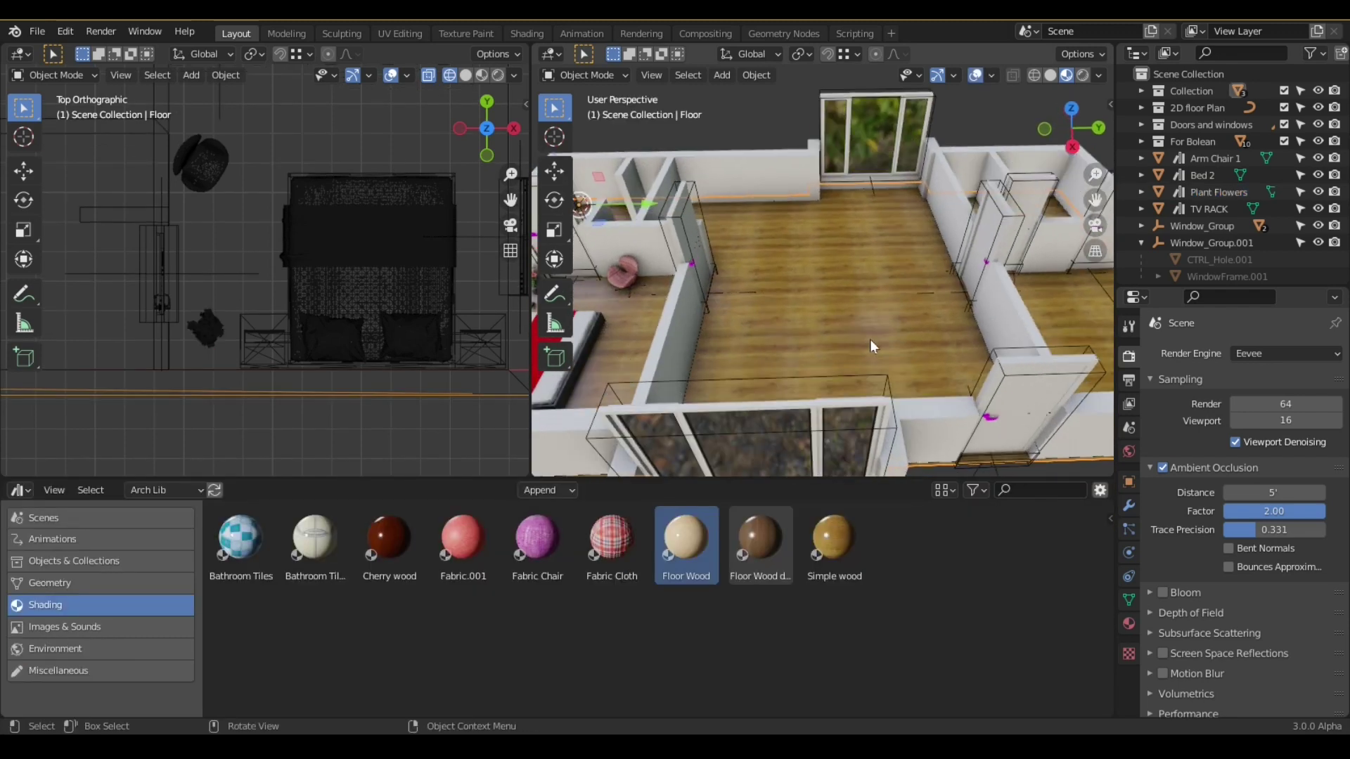
drag(760, 538, 842, 329)
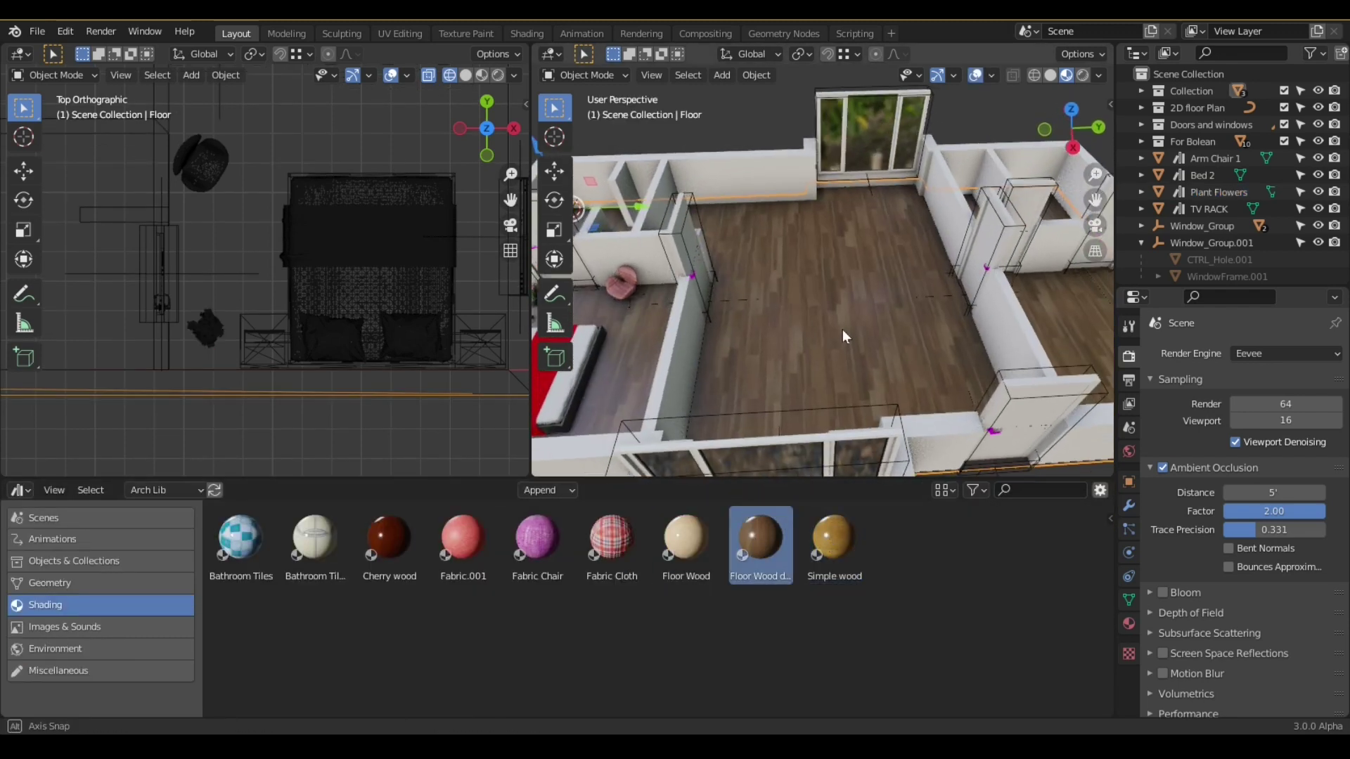
drag(693, 527, 813, 348)
middle_drag(812, 348, 526, 270)
drag(530, 270, 185, 281)
scroll(557, 247, up, 5)
middle_drag(557, 247, 705, 310)
- Place a Table Lamp on one nightstand and duplicate it for the other nightstand
scroll(704, 310, up, 3)
click(62, 583)
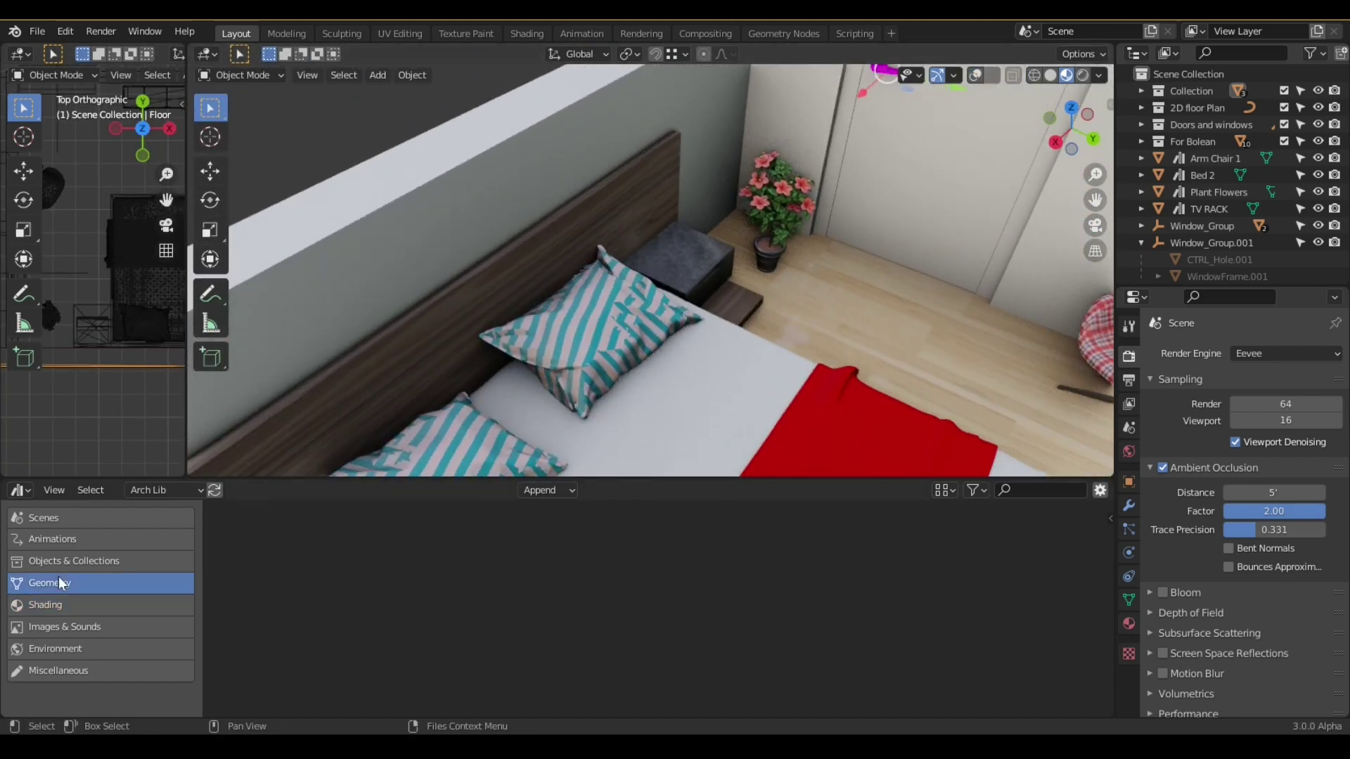
click(58, 562)
drag(610, 479, 611, 447)
middle_drag(534, 295, 563, 280)
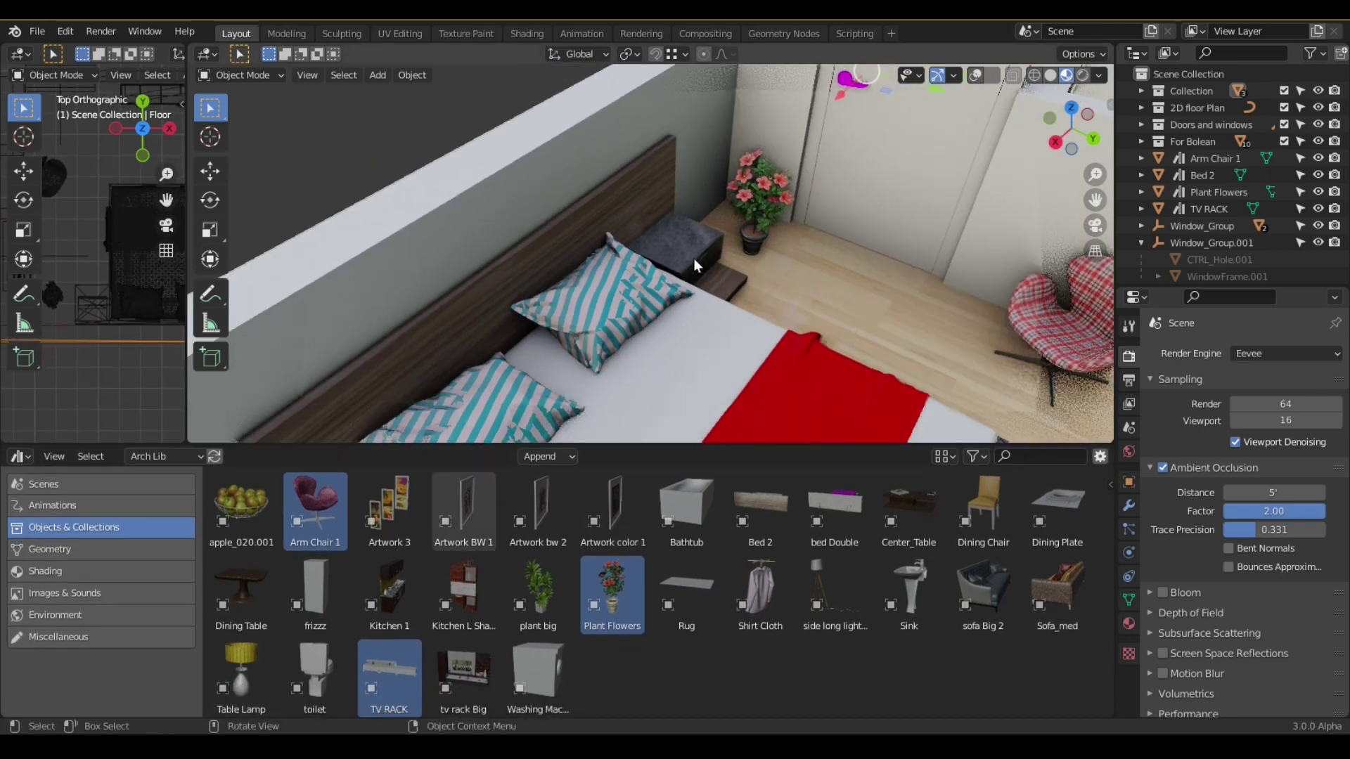
scroll(562, 279, up, 3)
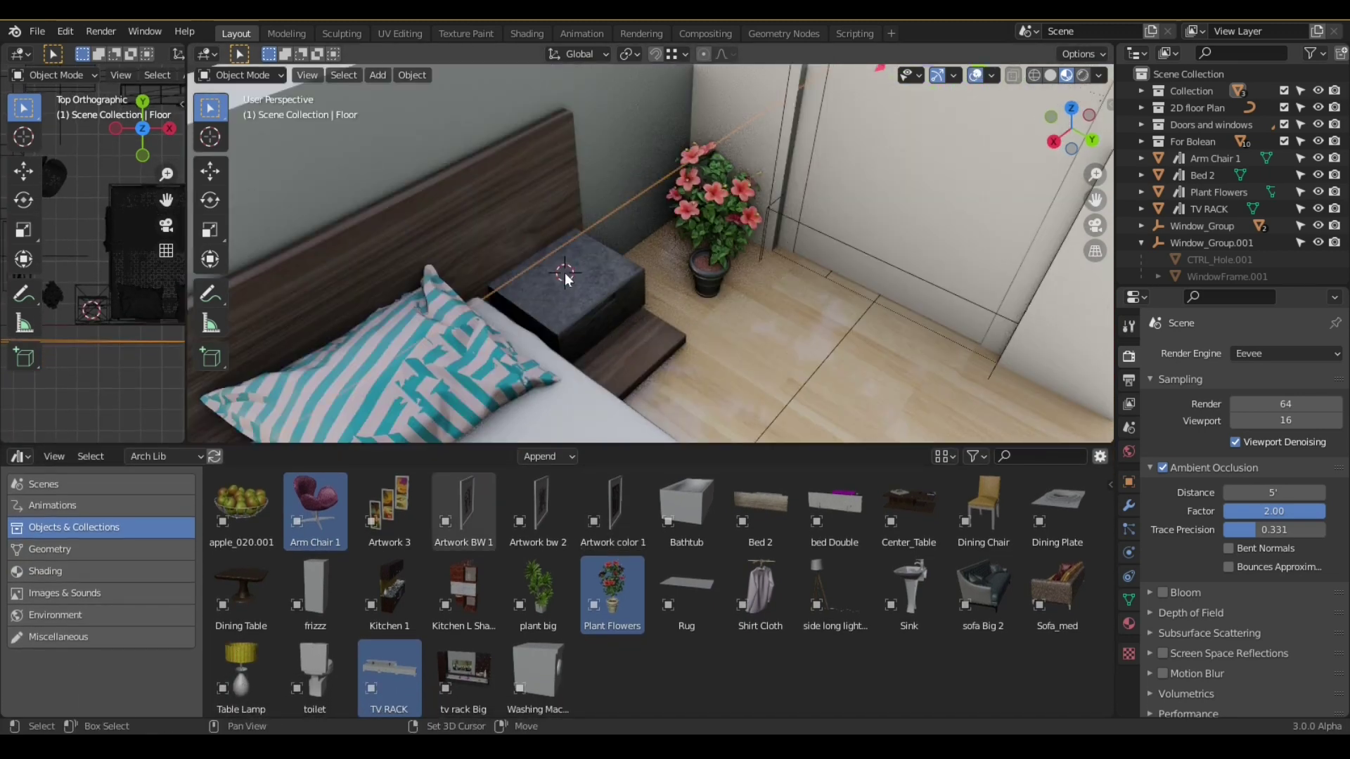
drag(48, 313, 503, 313)
drag(241, 663, 247, 273)
key(KP_Decimal)
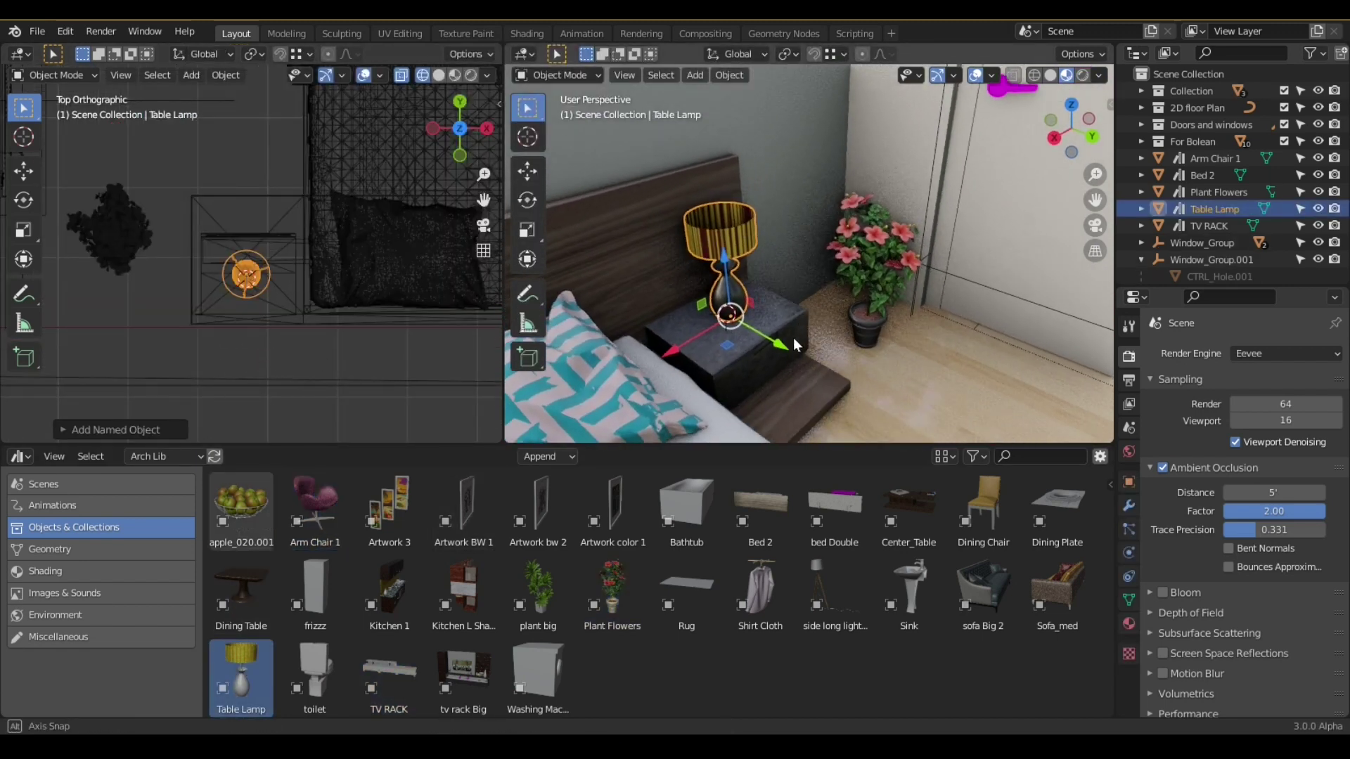
middle_drag(791, 341, 934, 357)
key(shift+d)
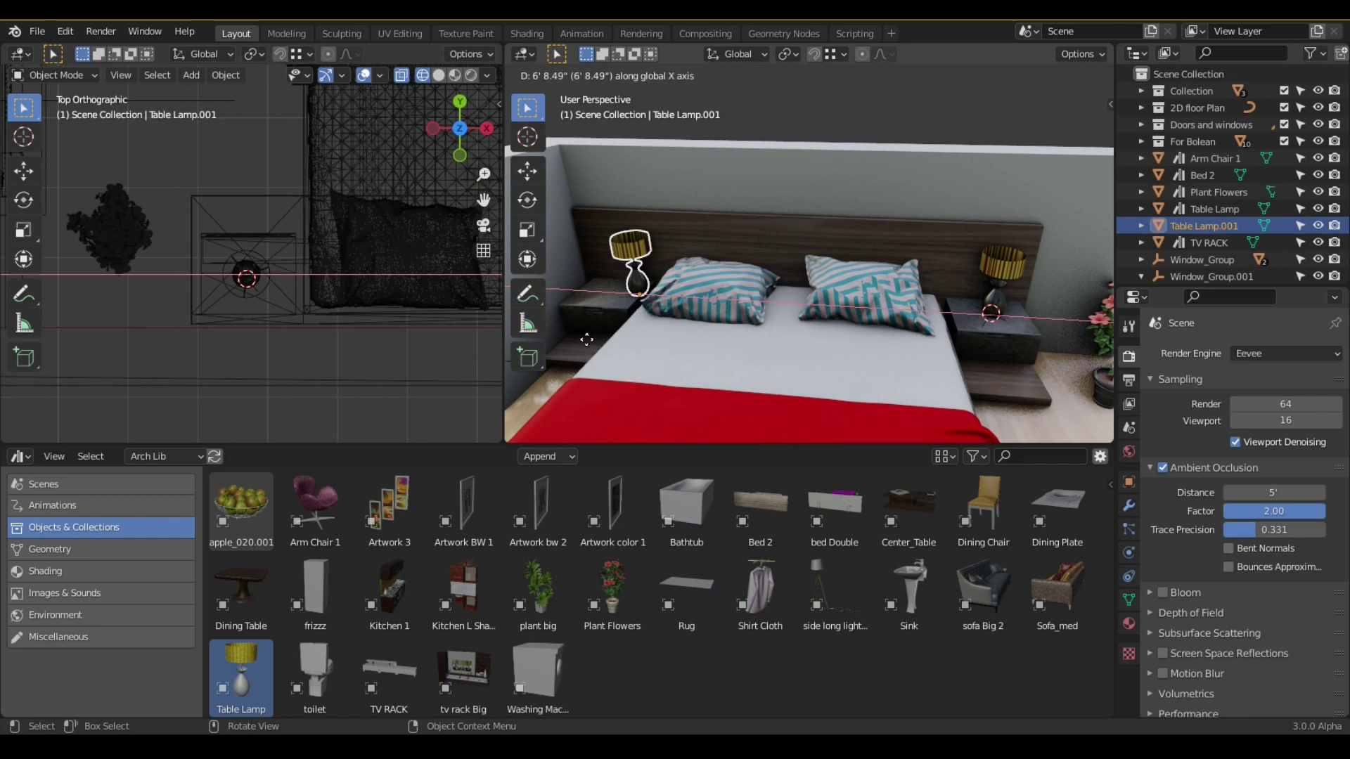
- Add the red Sofa_med to the living area and move it into position
middle_drag(609, 332, 867, 319)
scroll(778, 331, down, 5)
middle_drag(778, 332, 821, 330)
scroll(821, 323, up, 5)
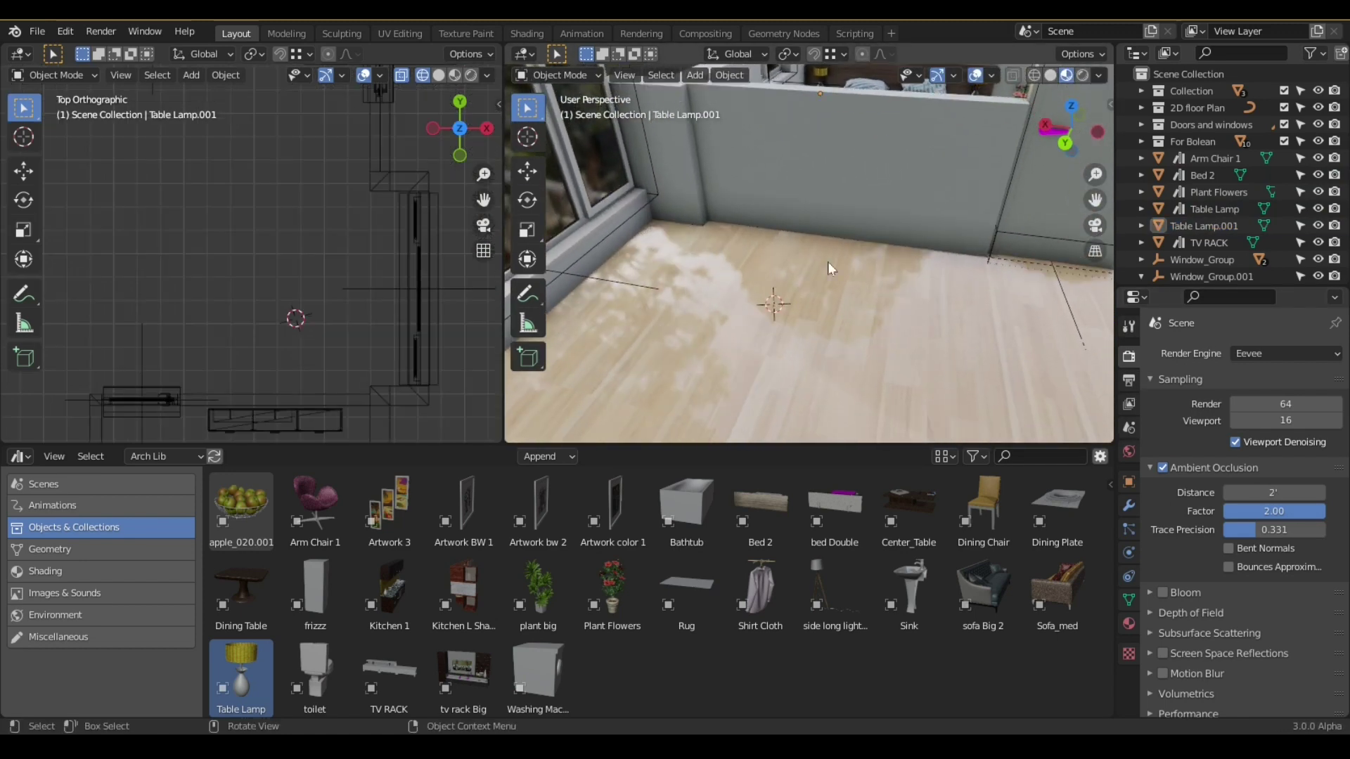
click(1060, 594)
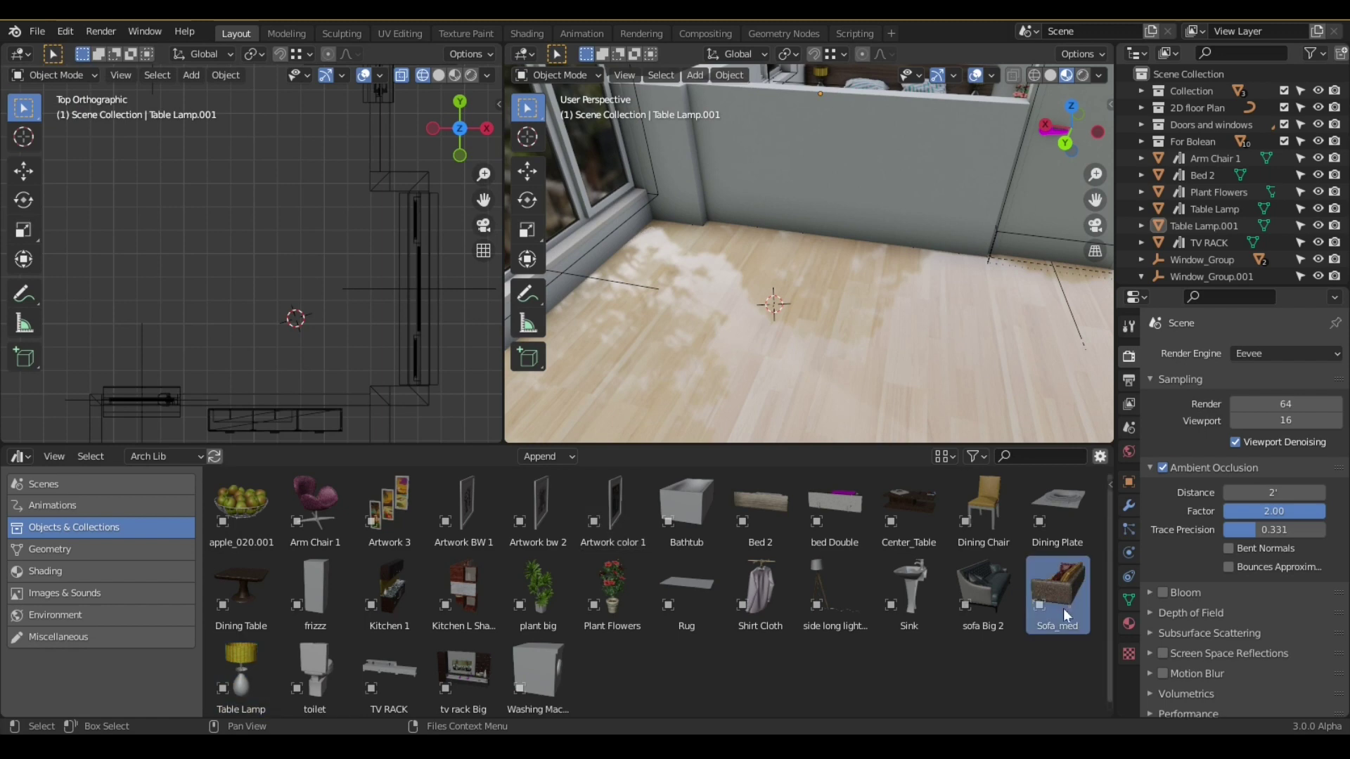
drag(1064, 615, 293, 315)
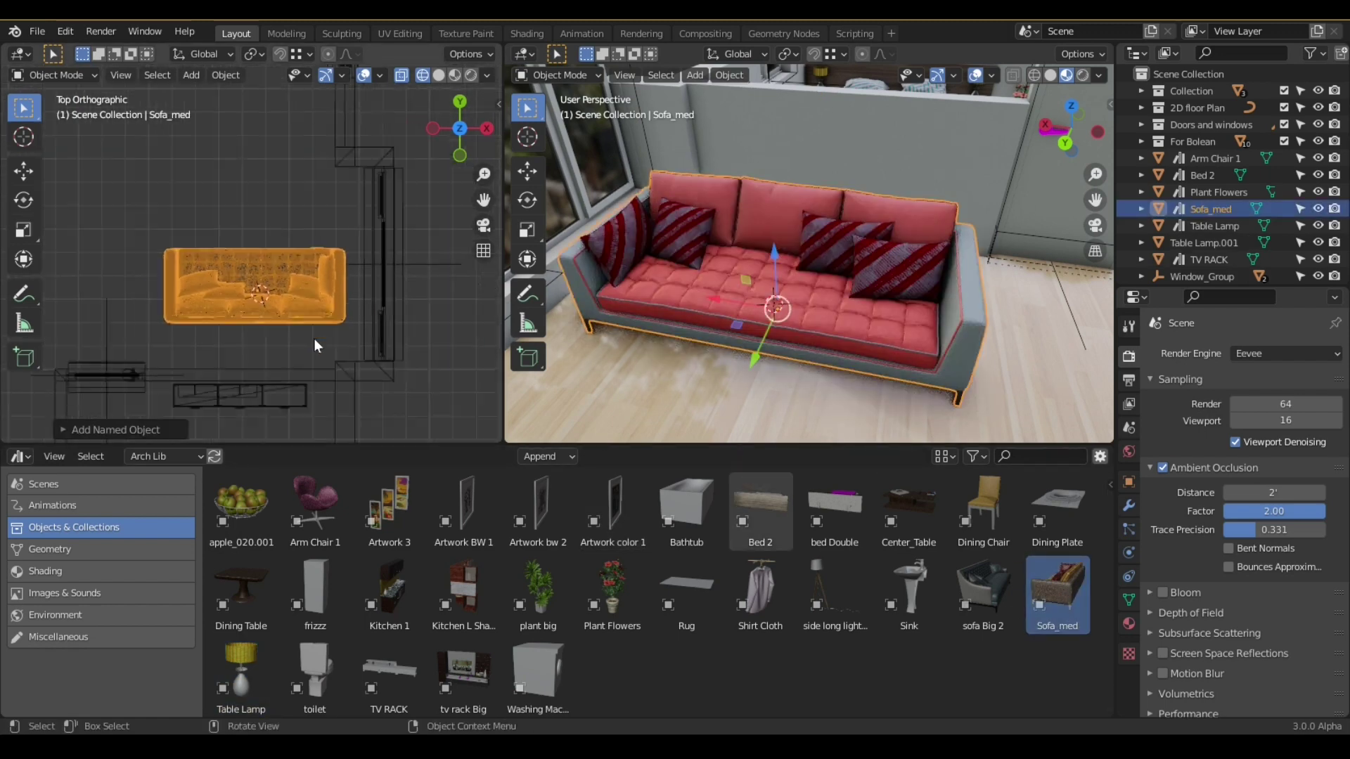
middle_drag(696, 303, 747, 294)
key(g)
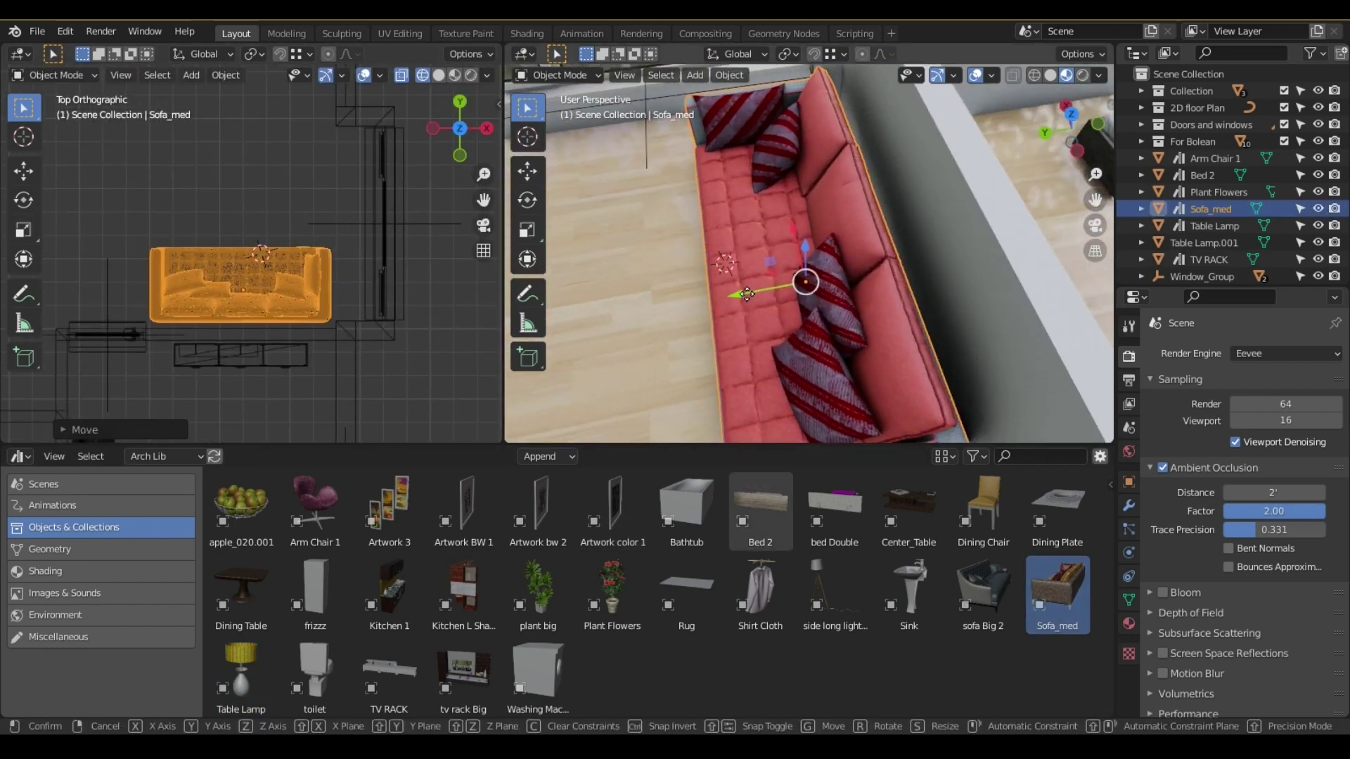
click(746, 293)
middle_drag(249, 307, 295, 310)
middle_drag(695, 308, 828, 275)
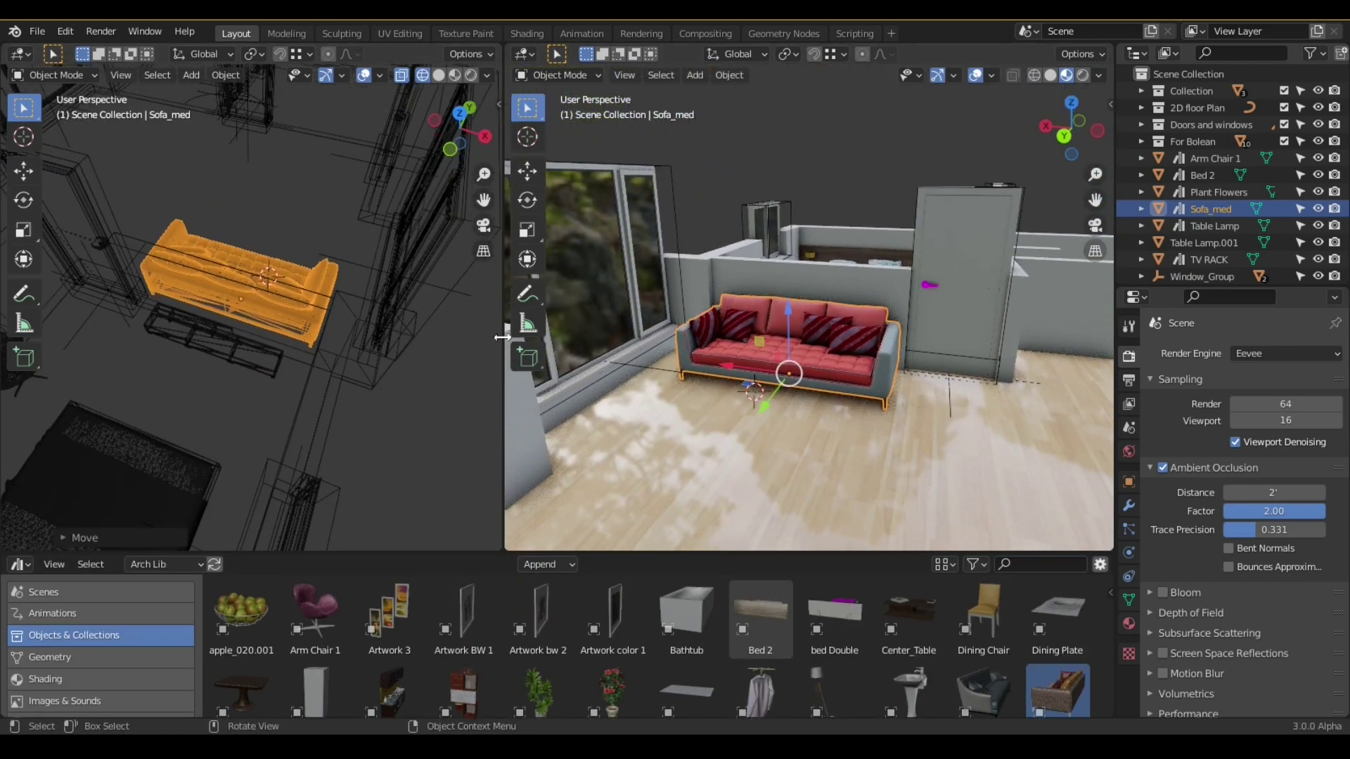
drag(502, 338, 377, 338)
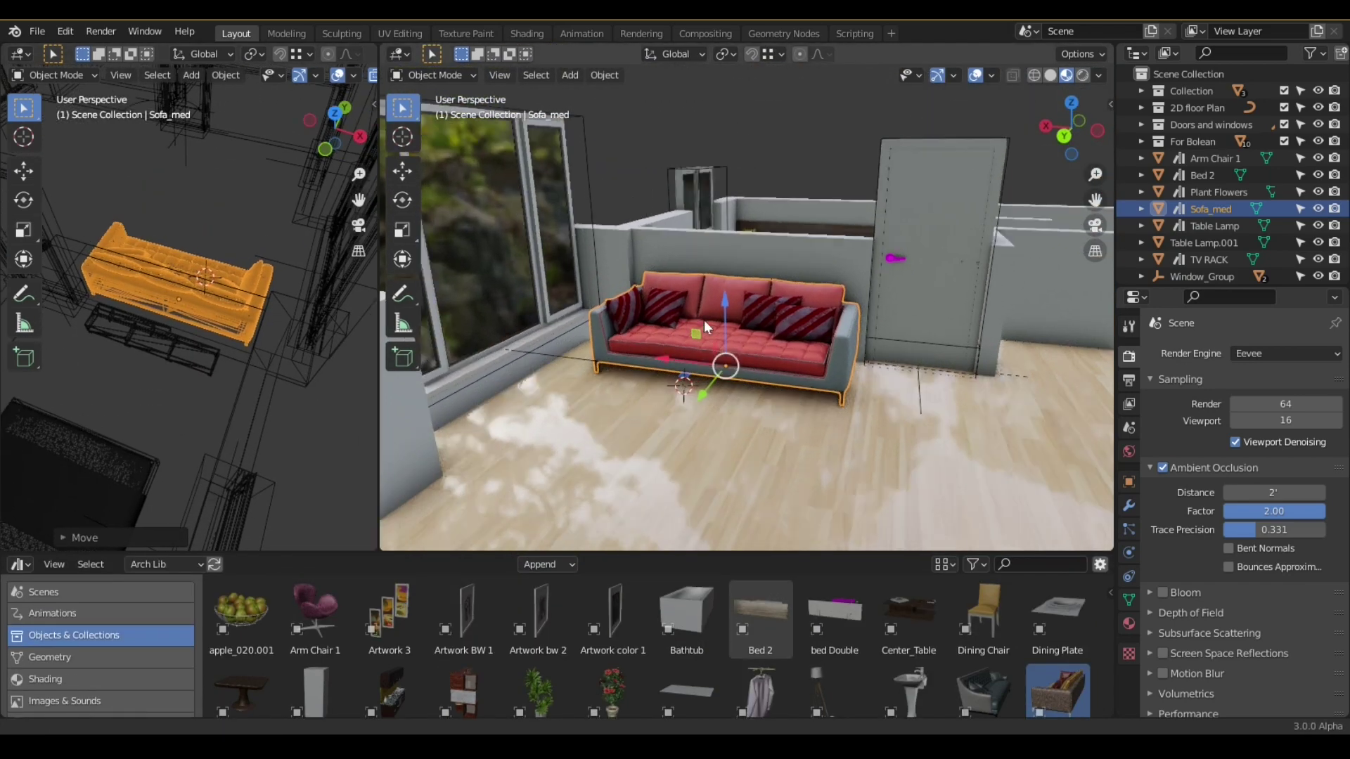
- Place the Center_Table in front of the sofa and slide it along the X axis
middle_drag(703, 320, 717, 302)
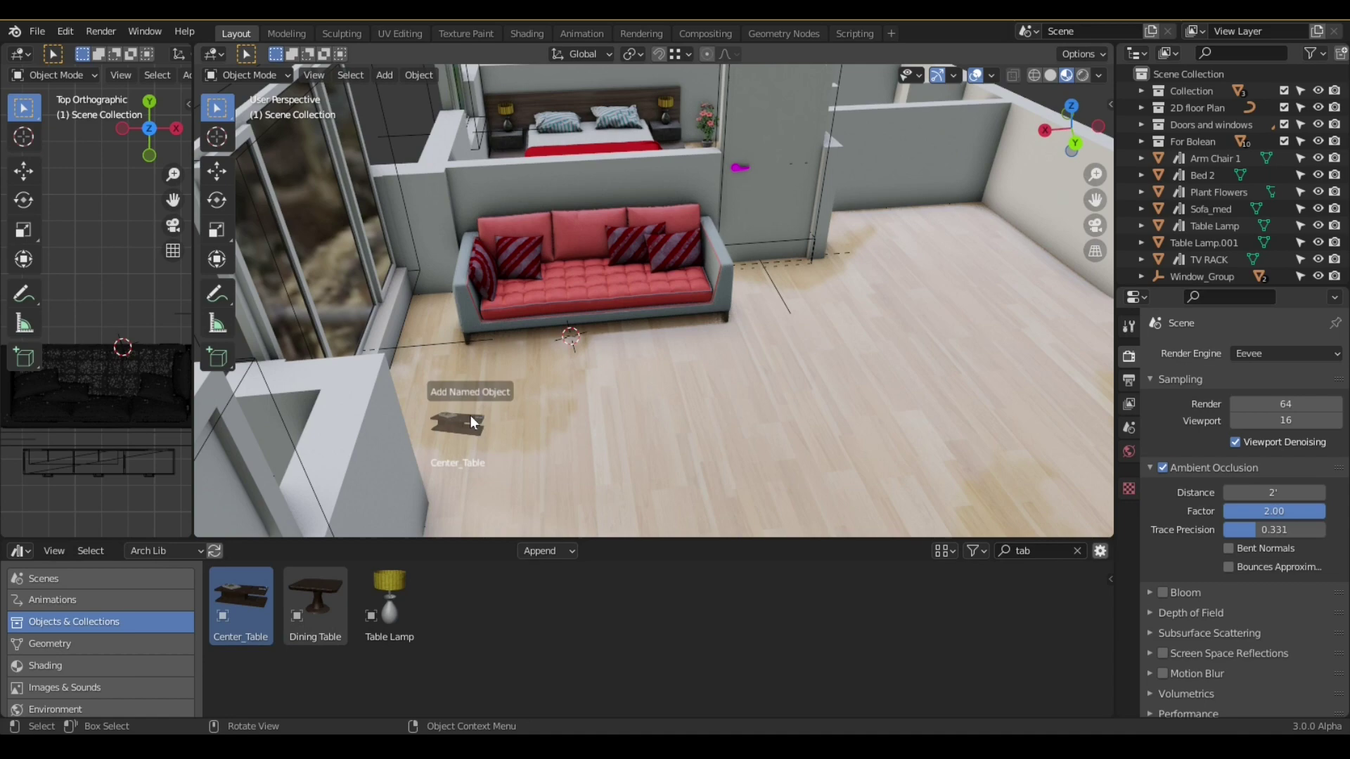
middle_drag(573, 362, 554, 408)
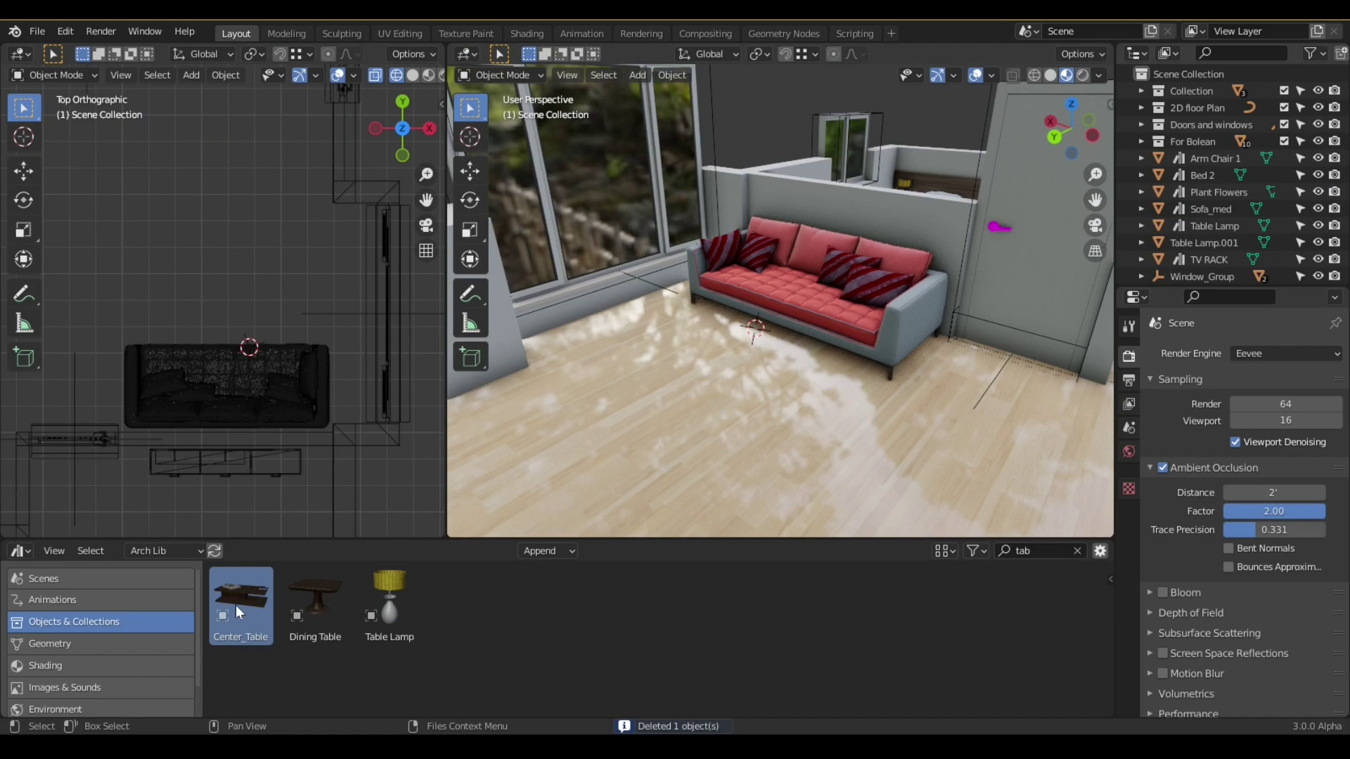
drag(234, 605, 243, 285)
middle_drag(732, 379, 695, 421)
key(g)
key(x)
click(829, 373)
middle_drag(830, 372, 872, 370)
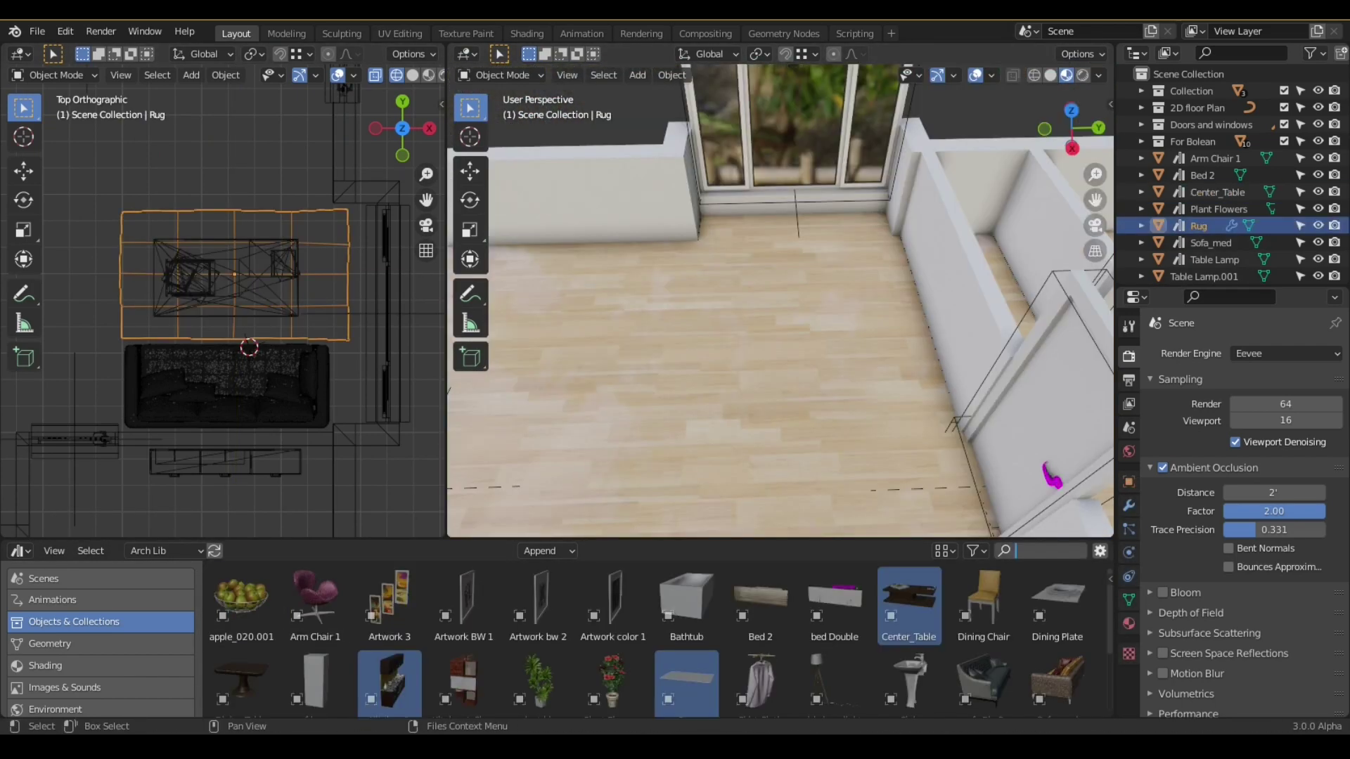
- Search 'din' and place the Dining Table near the windows
text(din)
scroll(365, 492, down, 3)
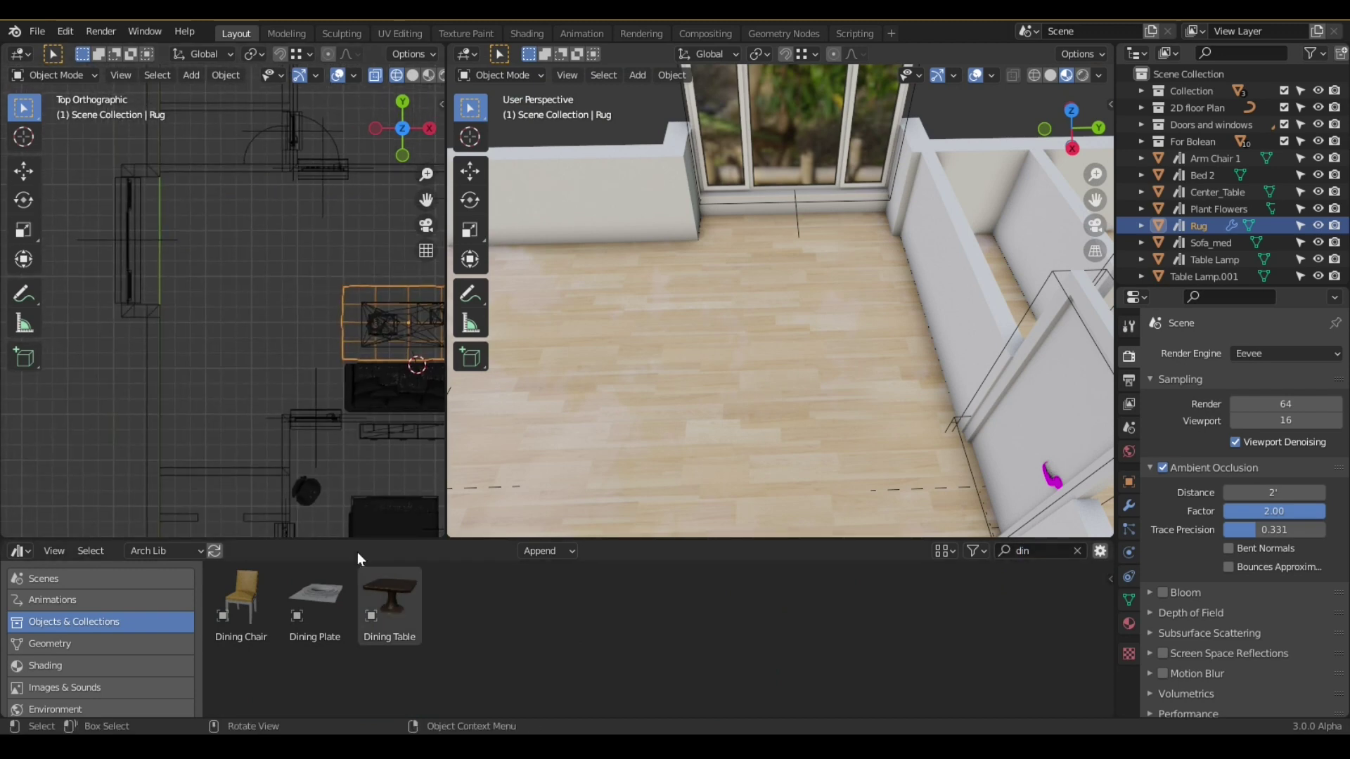
drag(225, 262, 237, 257)
middle_drag(802, 394, 779, 426)
- Search 'chai' and place a rotated Dining Chair beside the dining table
click(1041, 551)
key(BackSpace)
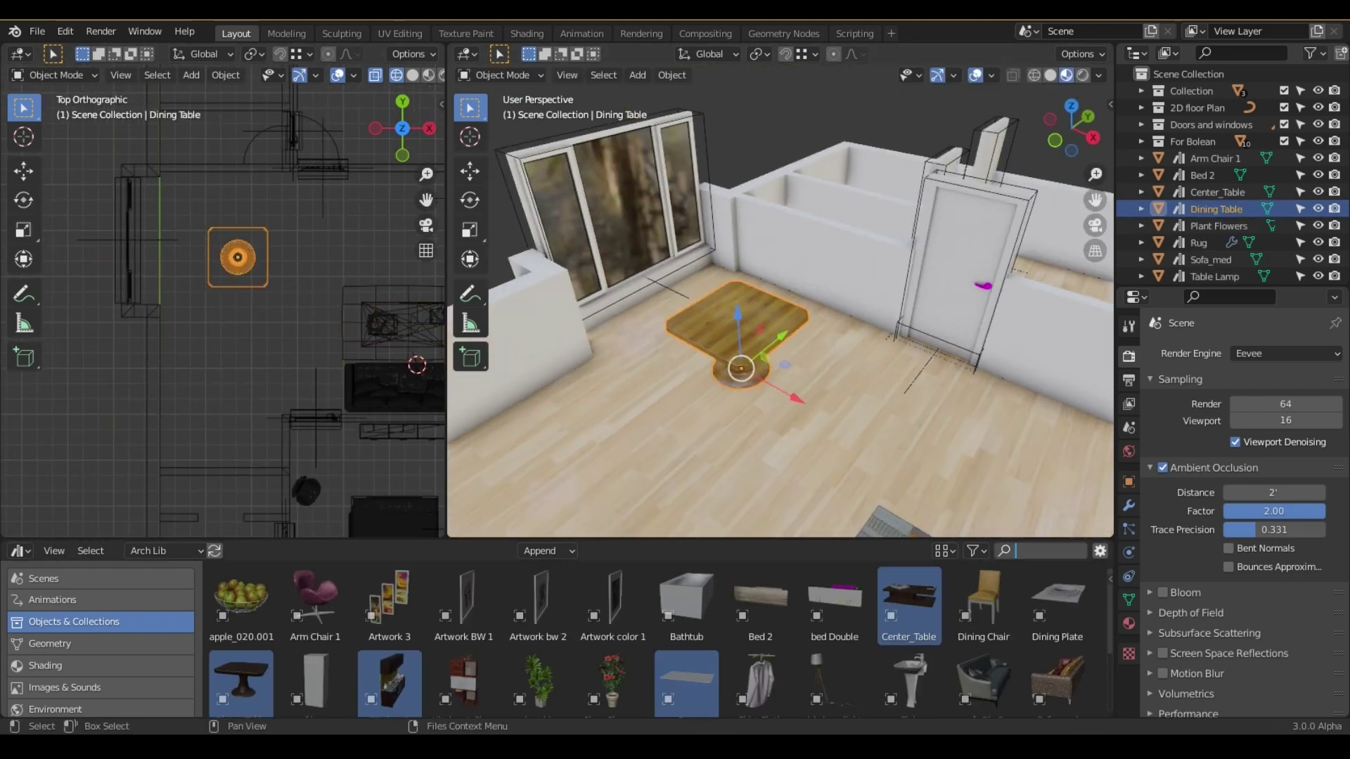
text(chai)
drag(299, 439, 821, 398)
scroll(821, 399, up, 3)
key(r)
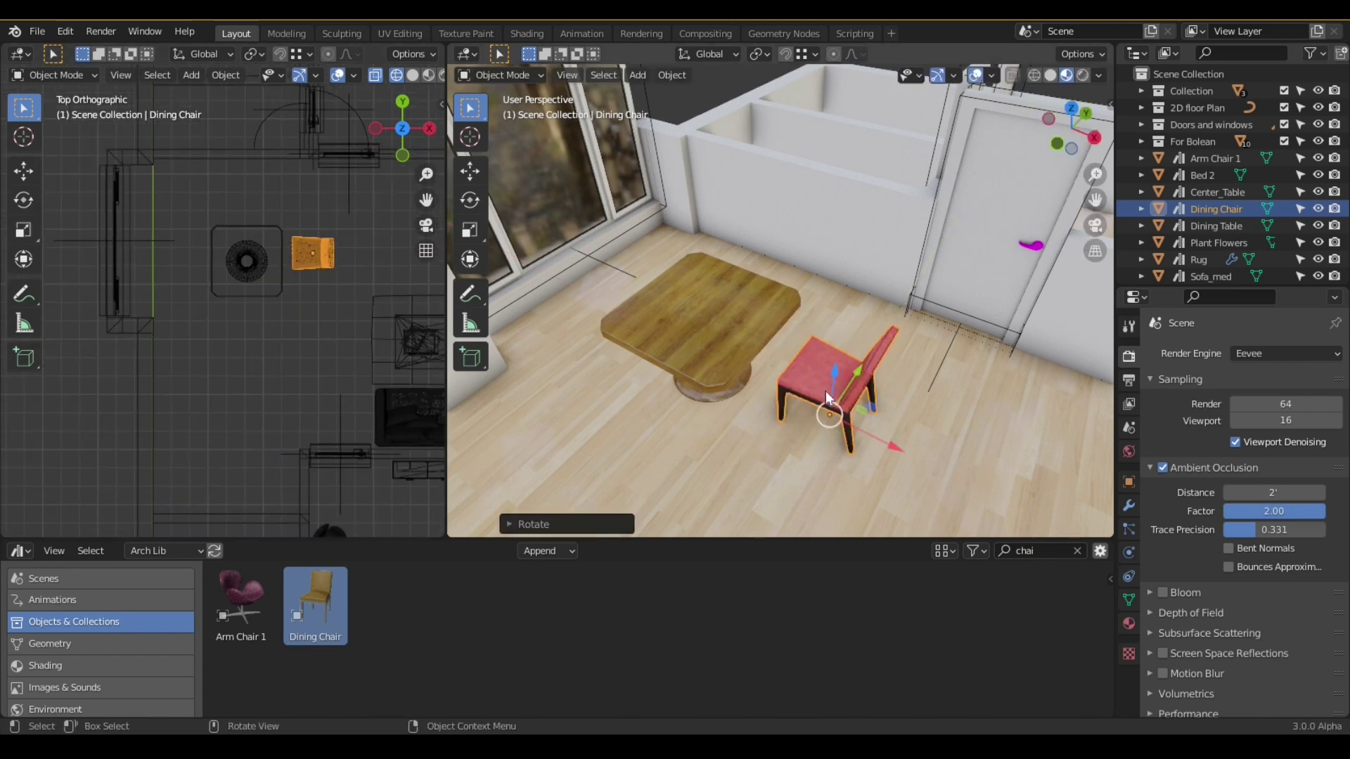
key(ctrl+space)
middle_drag(826, 391, 779, 411)
key(g)
click(752, 584)
key(KP_7)
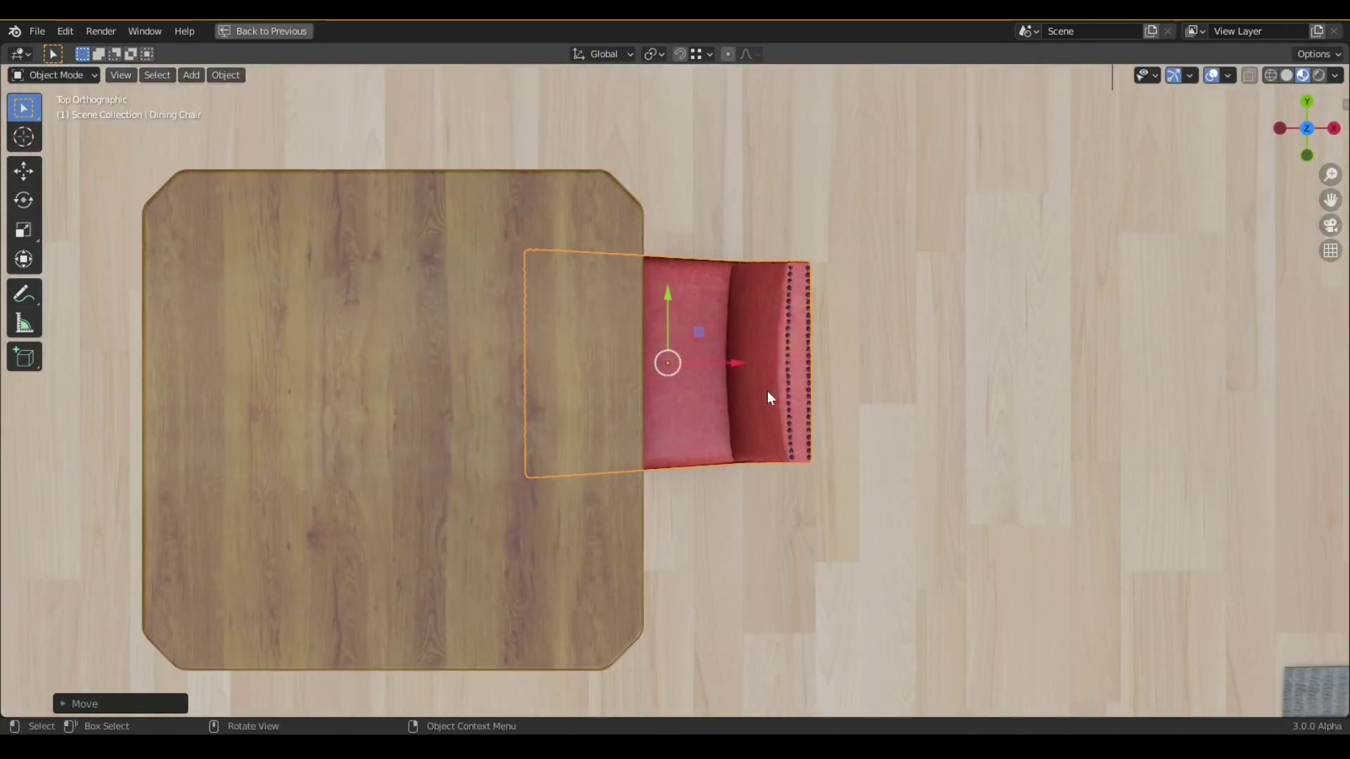
- Duplicate the chair and rotate copies around the 3D cursor so four chairs surround the table
key(shift+d)
right_click(669, 434)
key(period)
click(829, 438)
key(r)
key(z)
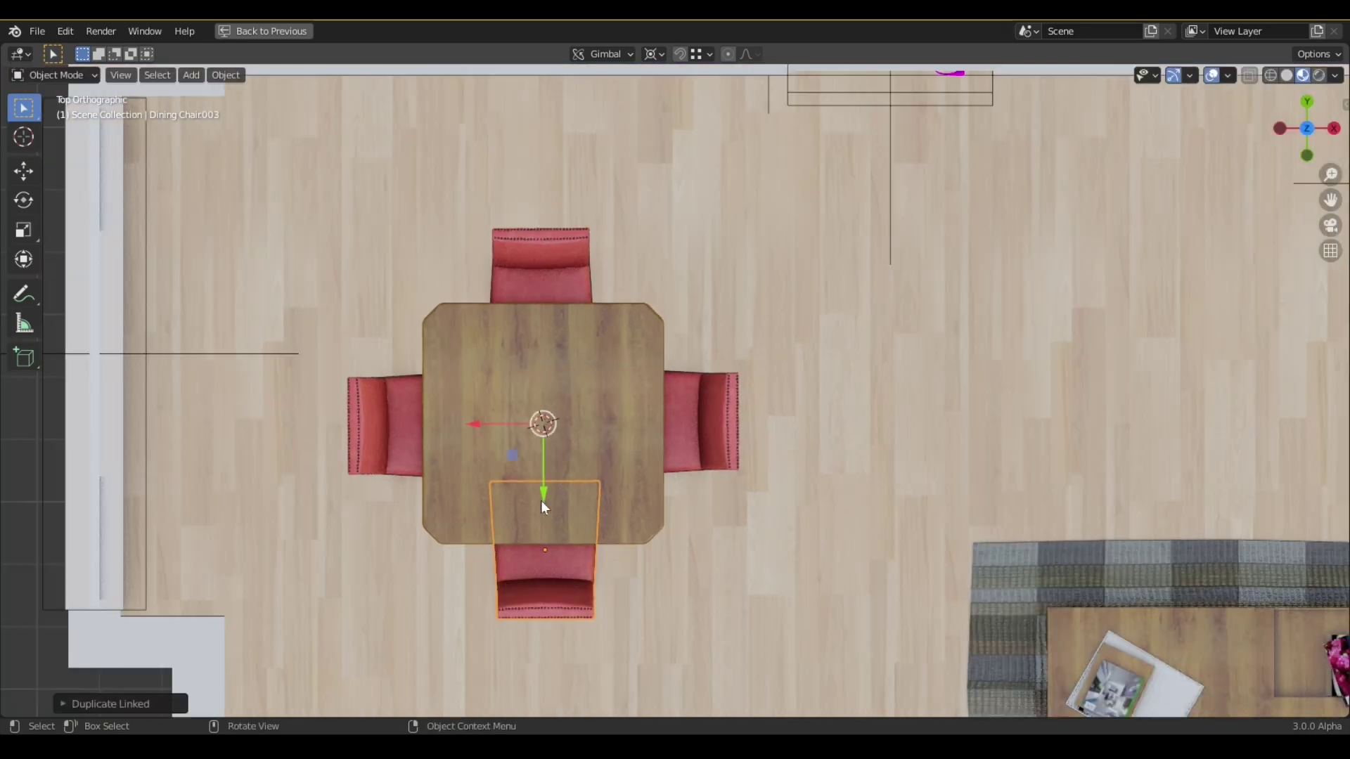
middle_drag(542, 501, 532, 448)
scroll(532, 449, up, 4)
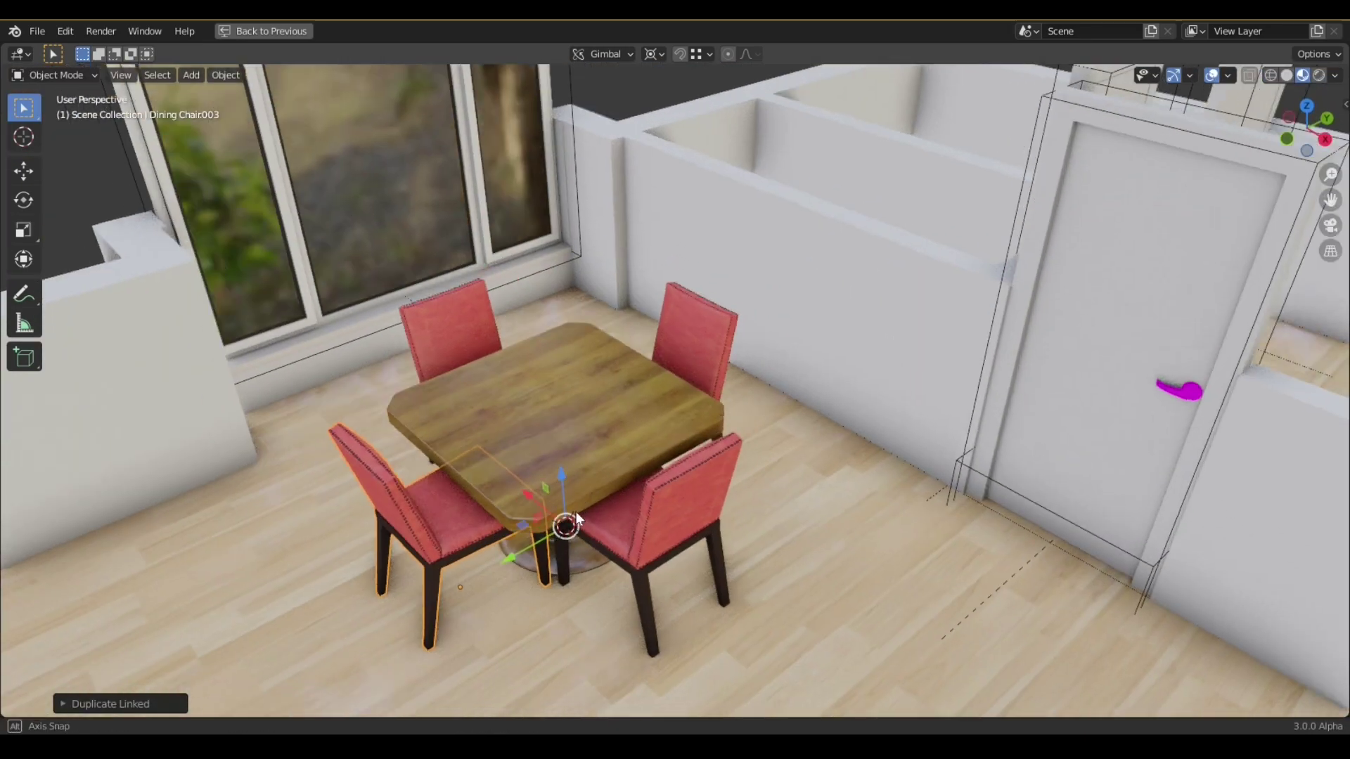
middle_drag(576, 512, 647, 454)
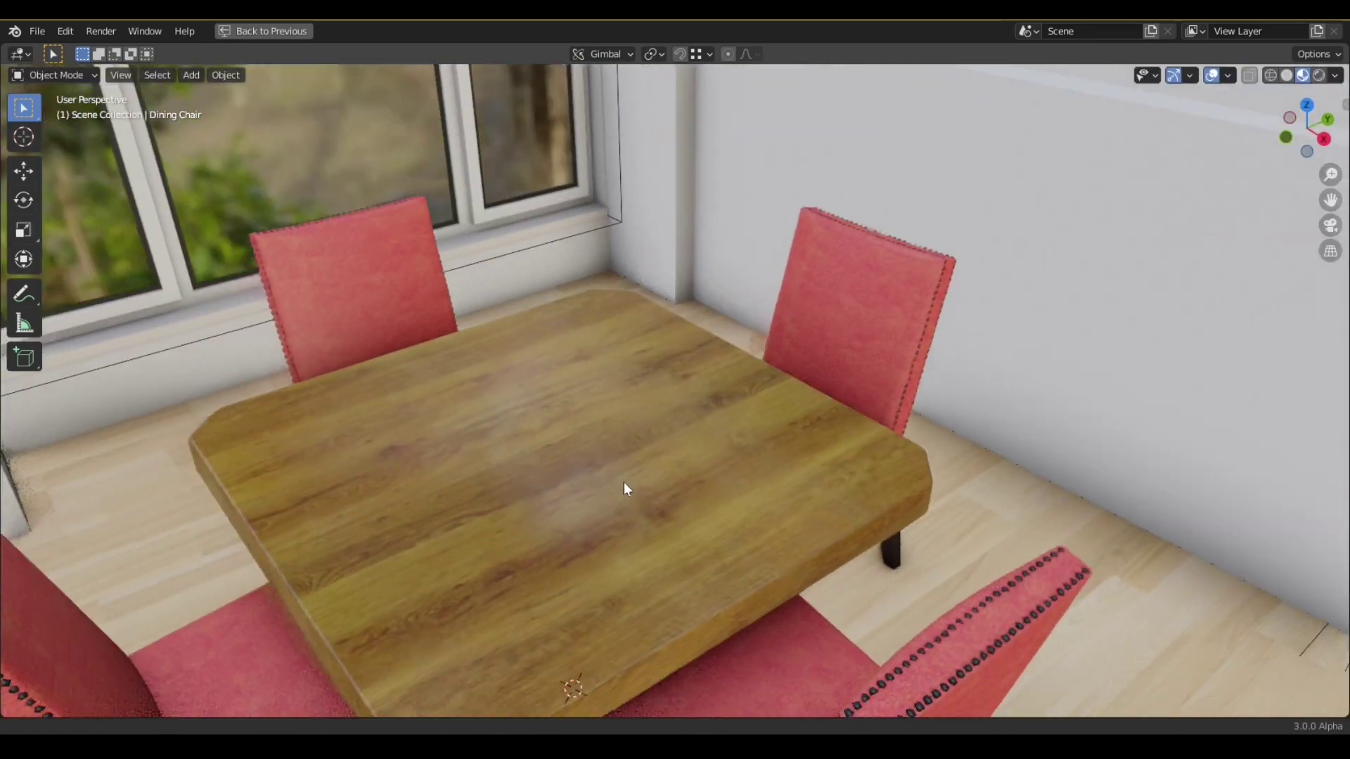
scroll(623, 483, down, 2)
middle_drag(692, 497, 640, 420)
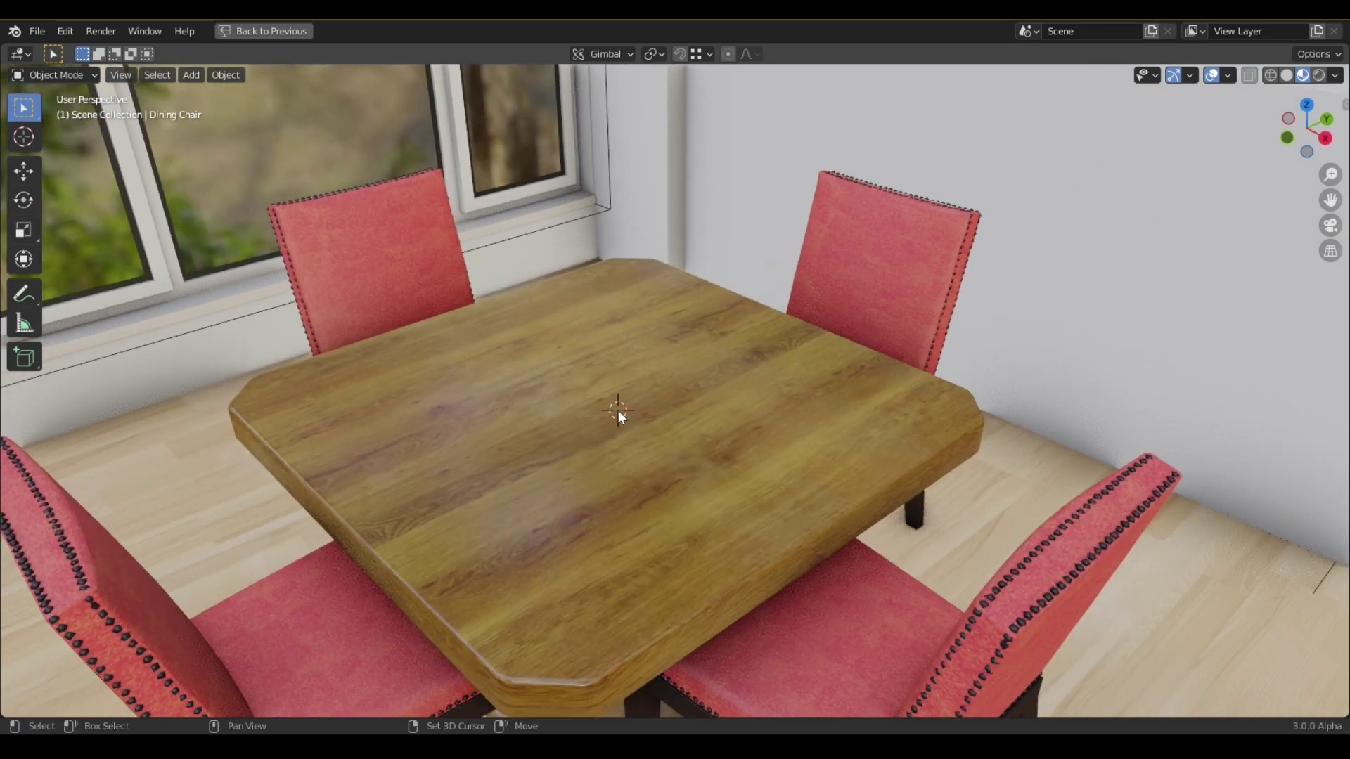
key(ctrl+space)
- Place the apple bowl in the middle of the dining table and add a dining plate setting
mouse_move(792, 301)
middle_down()
mouse_move(738, 356)
mouse_move(775, 301)
middle_up()
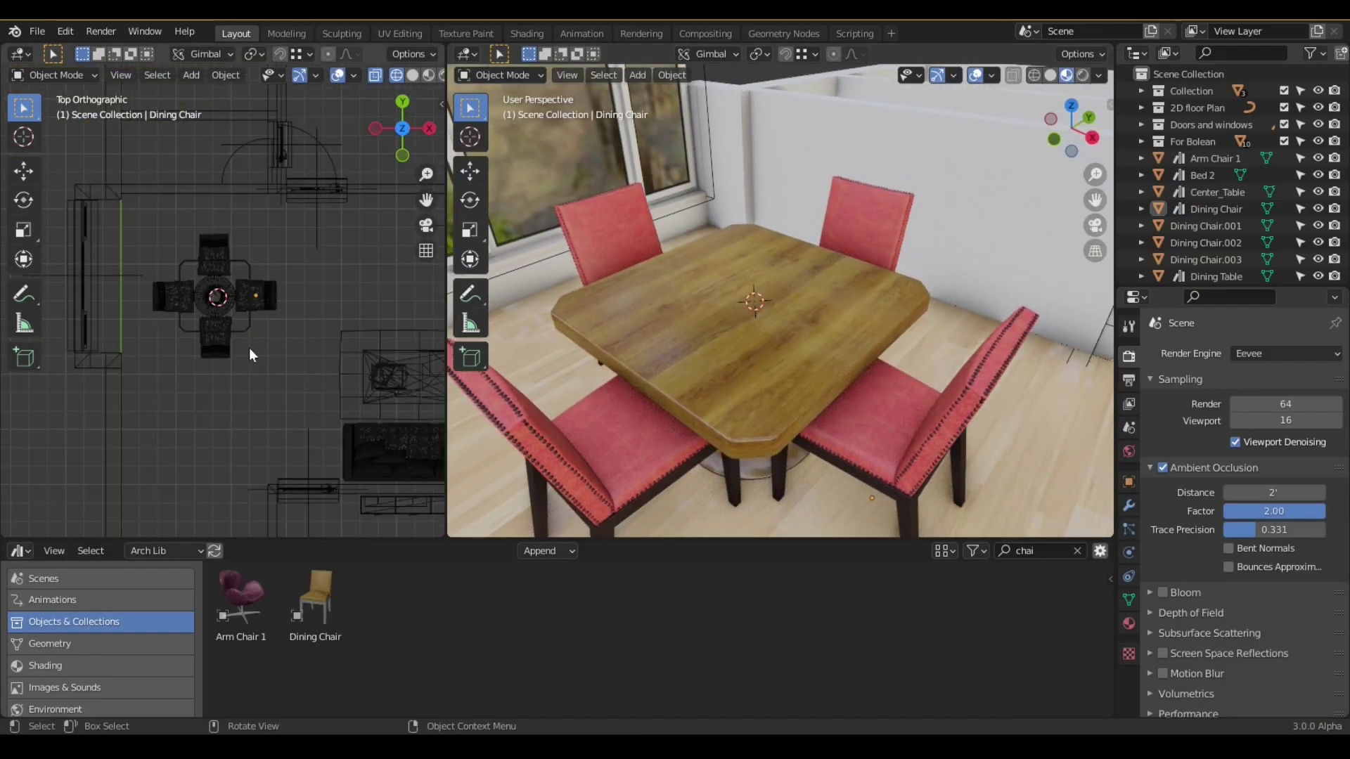
scroll(251, 355, up, 4)
click(1075, 552)
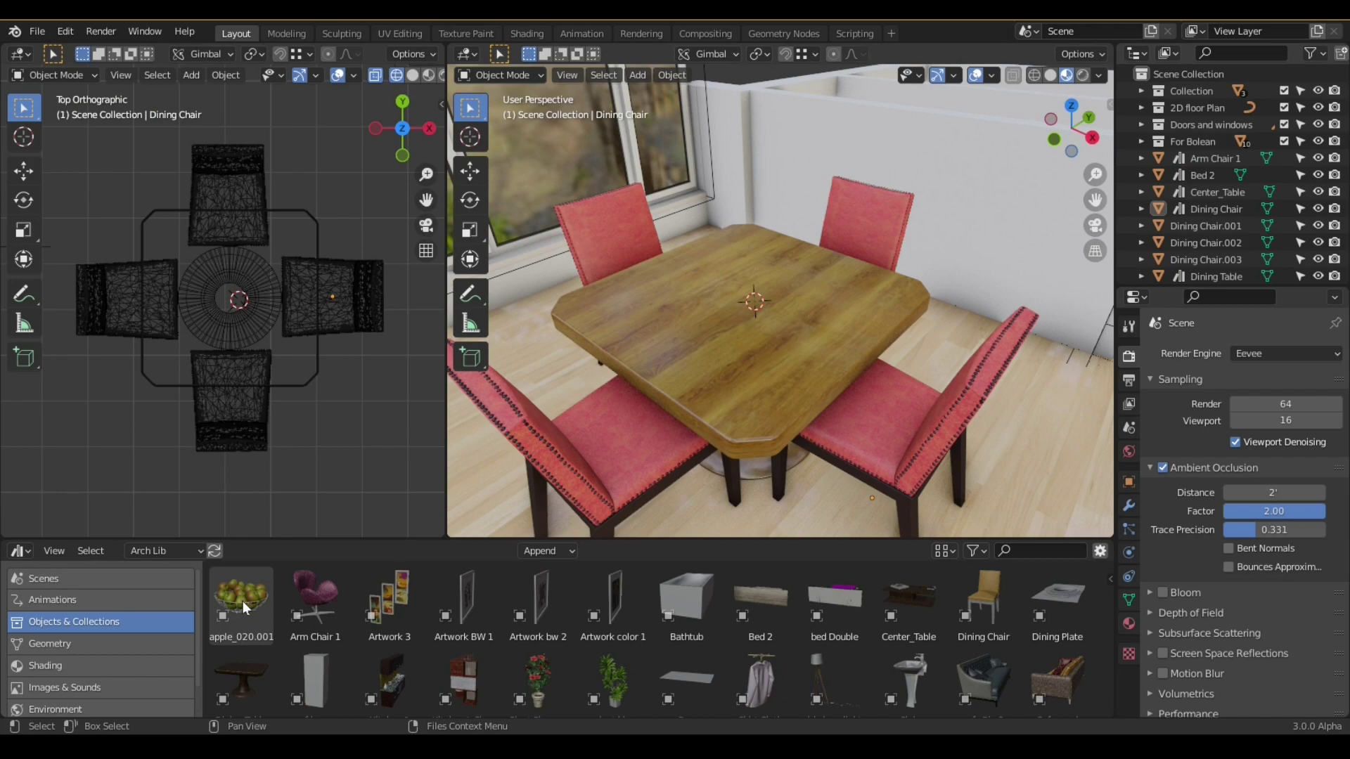
drag(242, 601, 234, 302)
key(KP_Decimal)
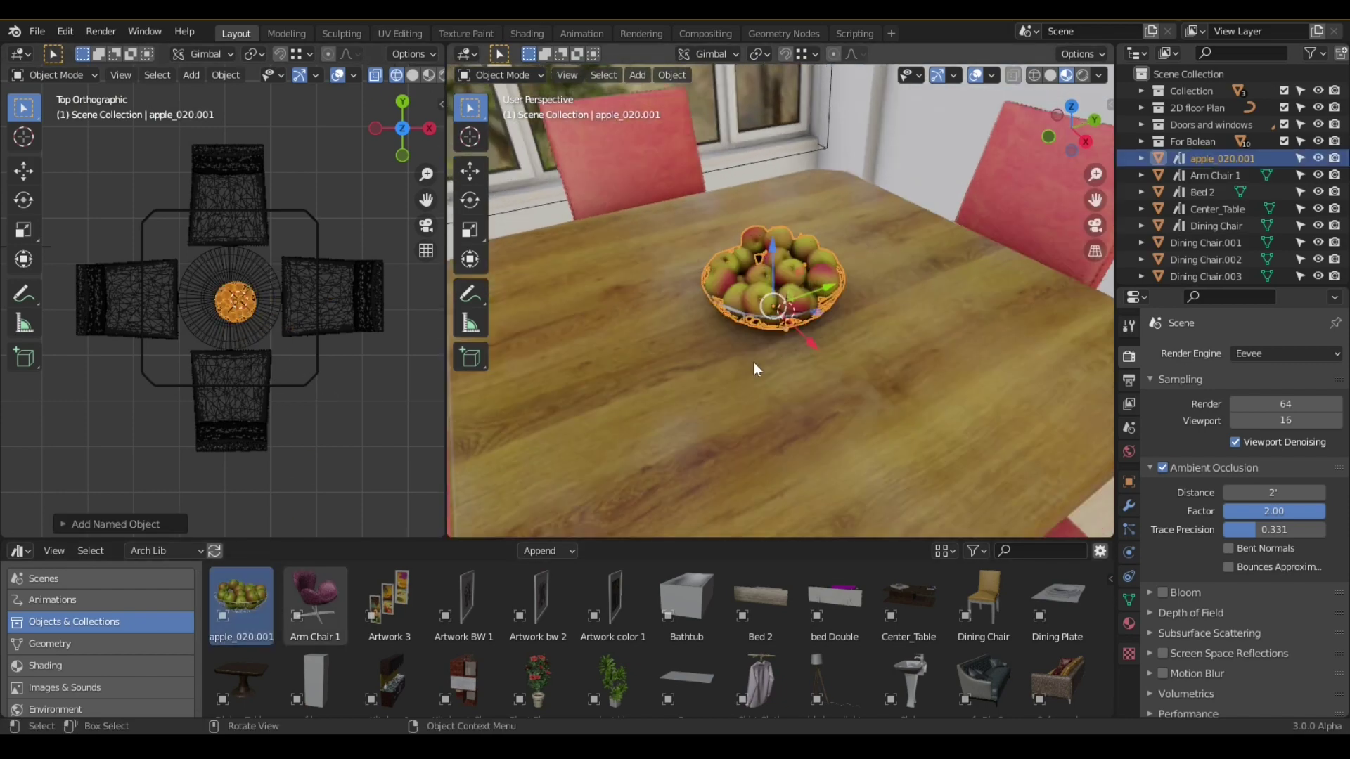
middle_drag(754, 362, 804, 424)
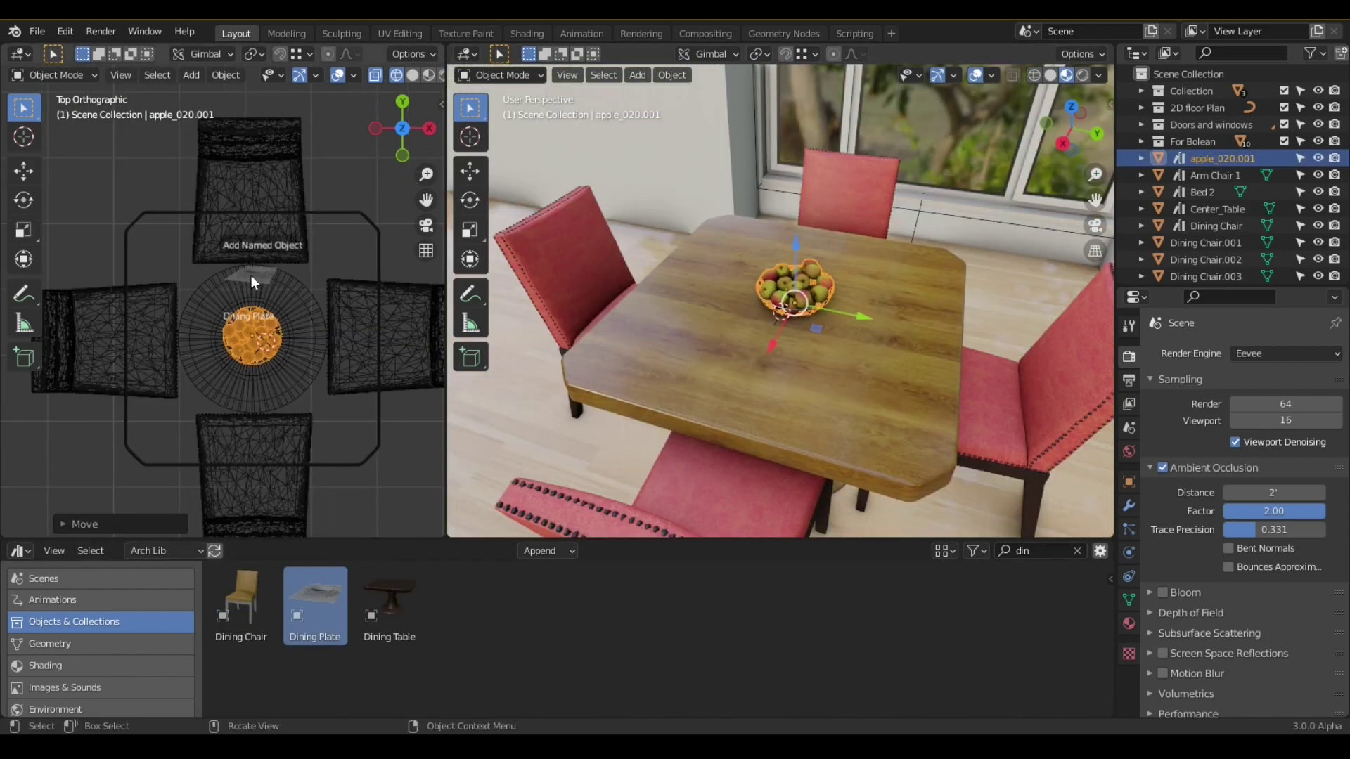
drag(250, 275, 252, 247)
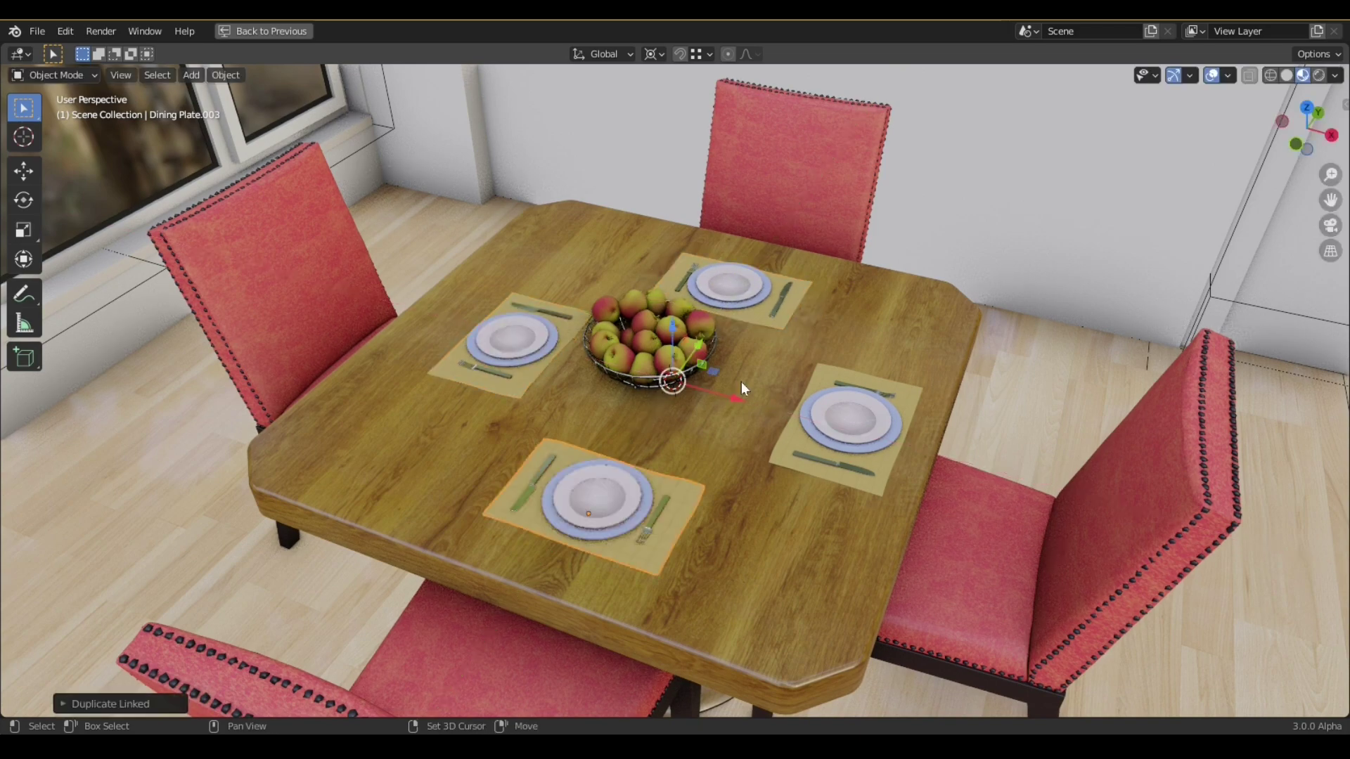
scroll(675, 383, down, 3)
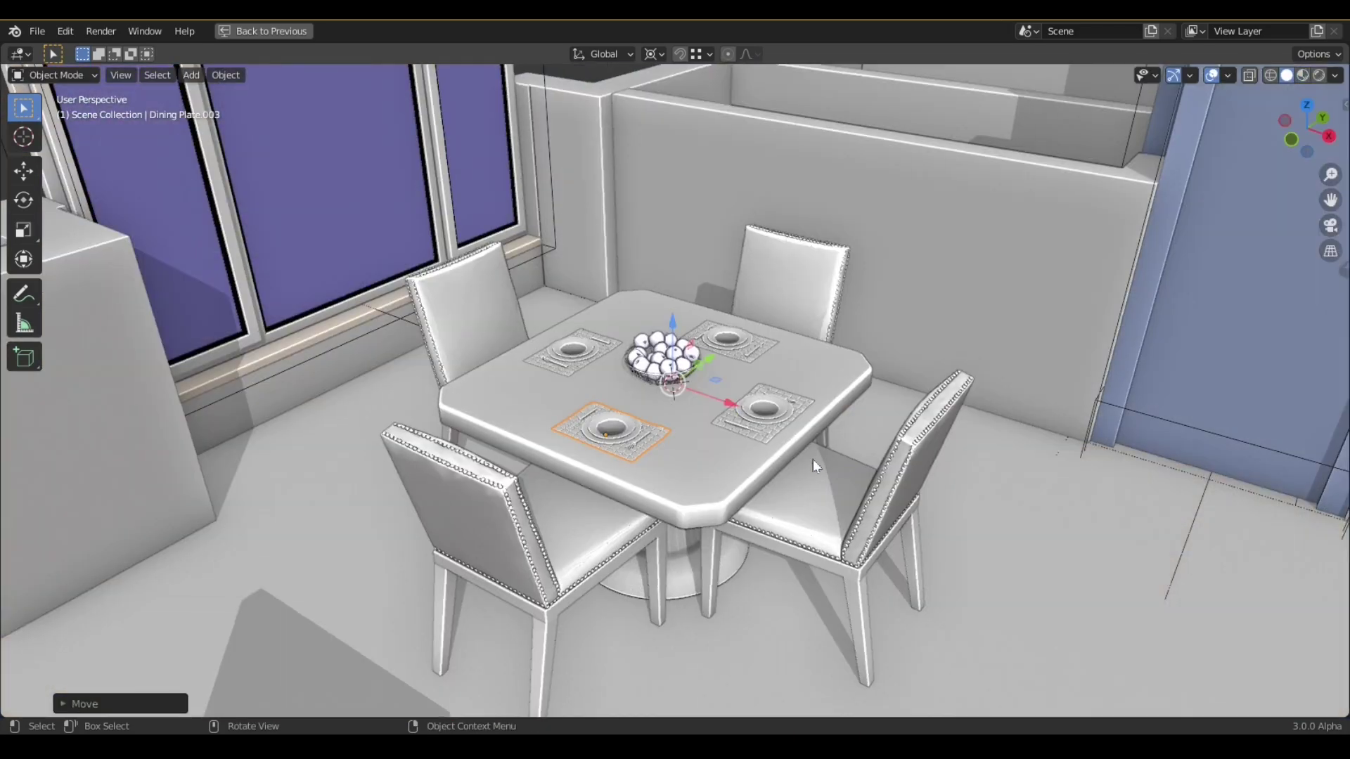
middle_drag(812, 459, 661, 456)
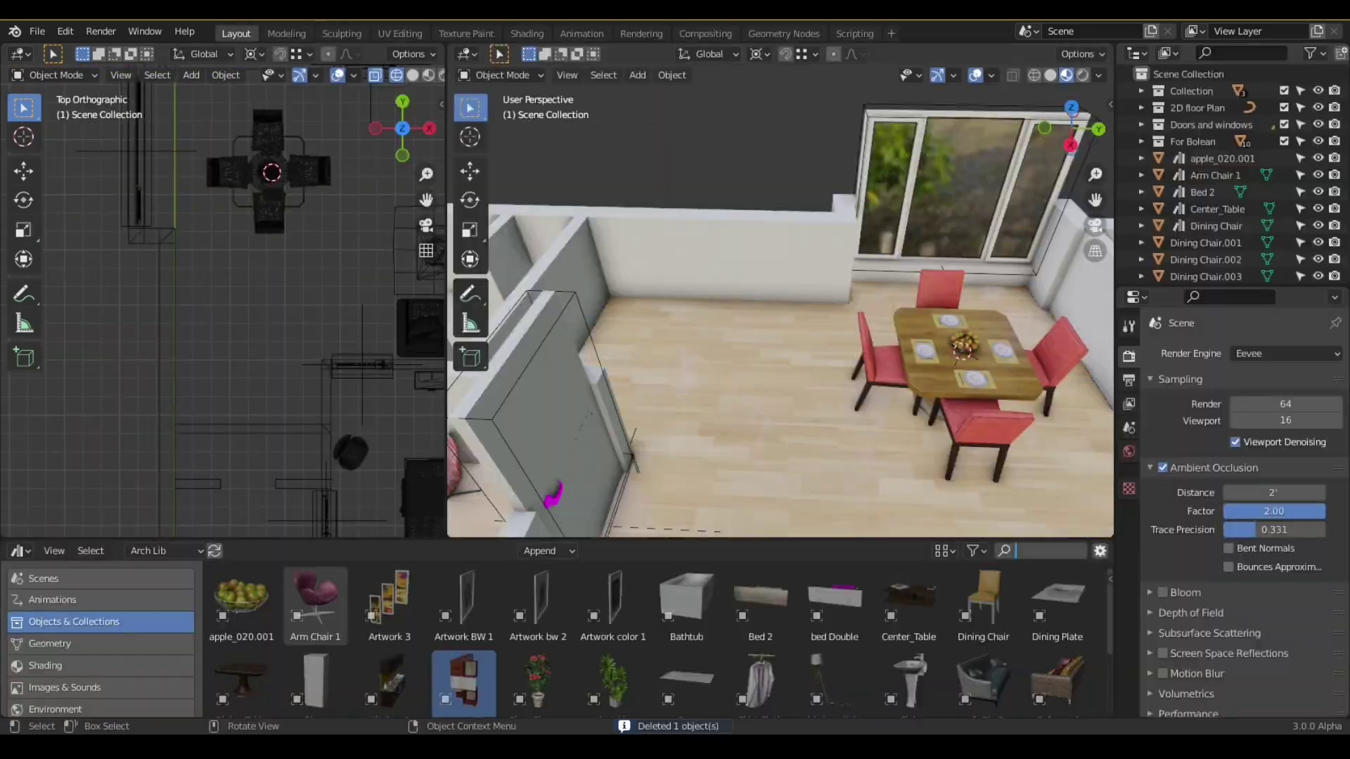
- Search 'kit', try the L-shaped kitchen, delete it, and place Kitchen 1 along the wall
text(kit)
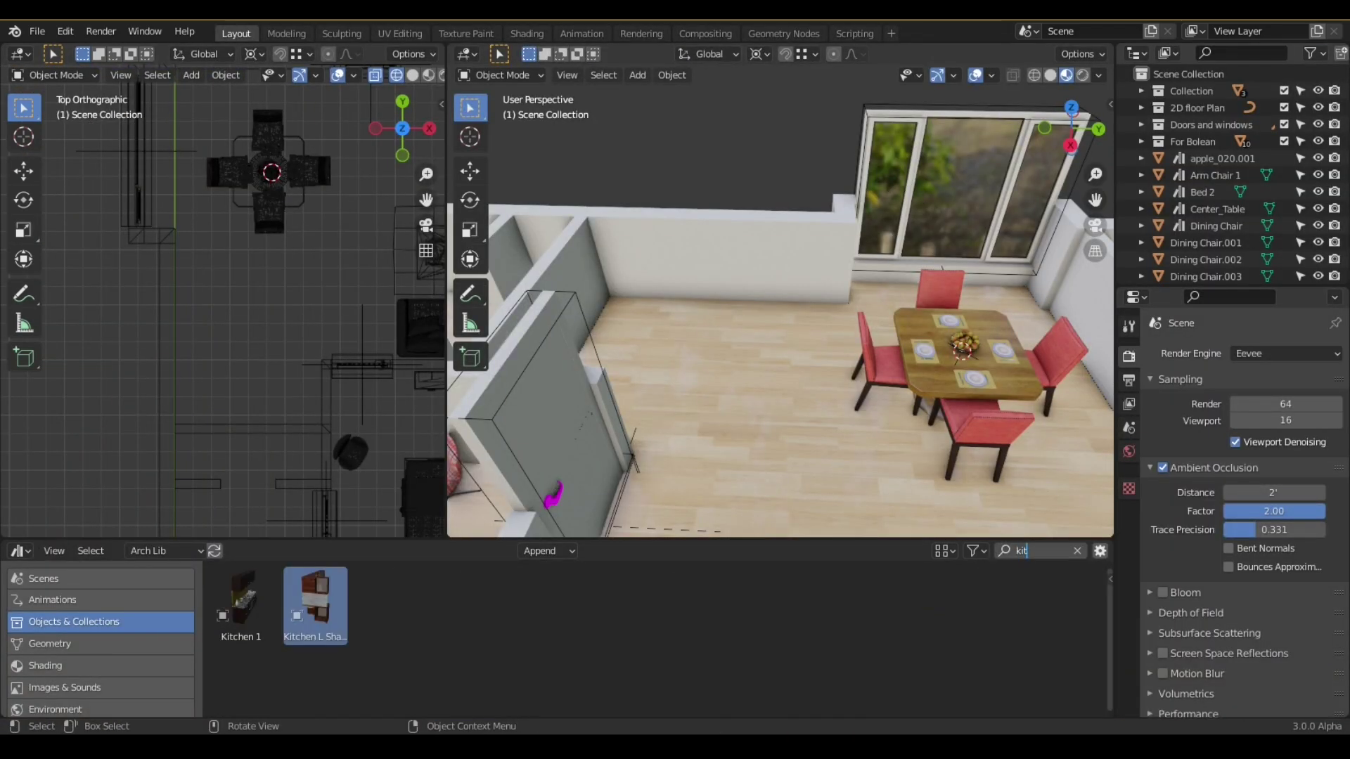
drag(315, 604, 759, 403)
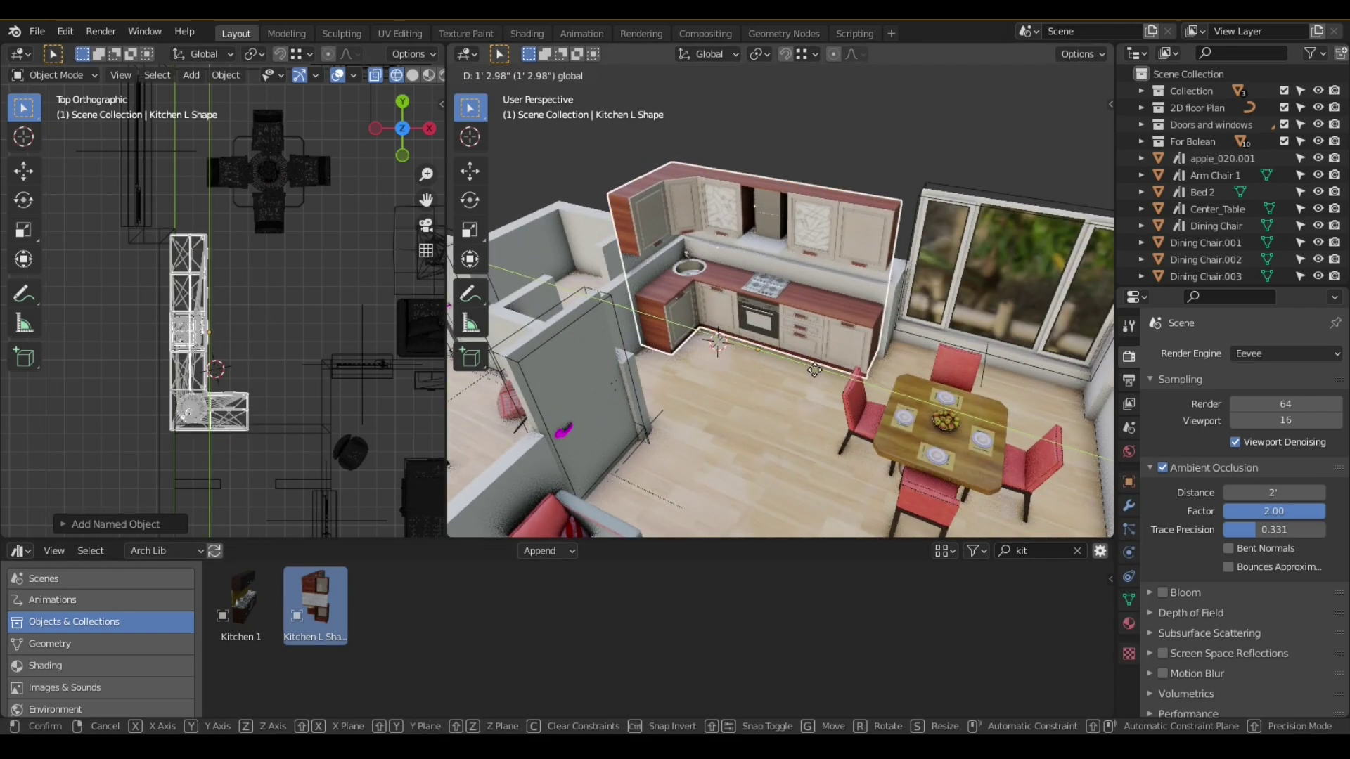
scroll(756, 398, up, 3)
scroll(801, 294, down, 5)
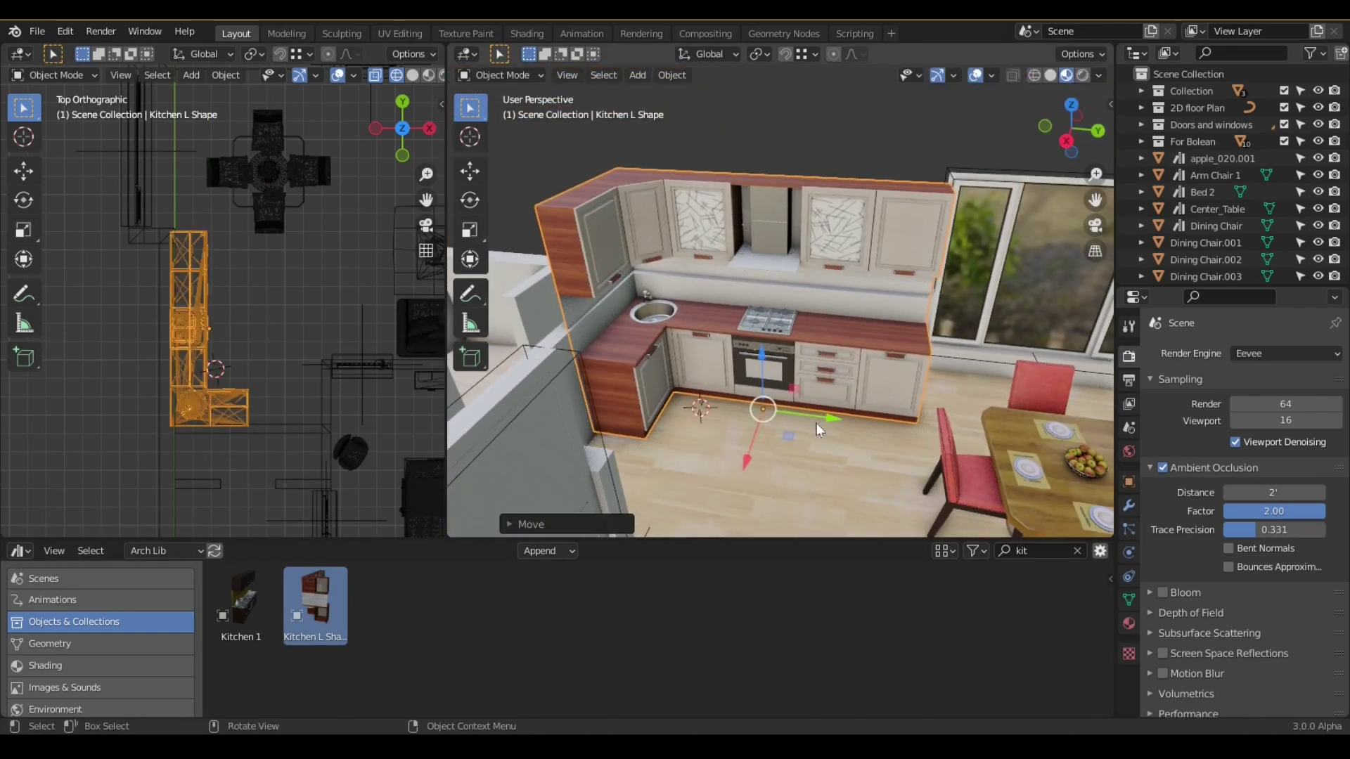
key(Delete)
drag(241, 604, 921, 405)
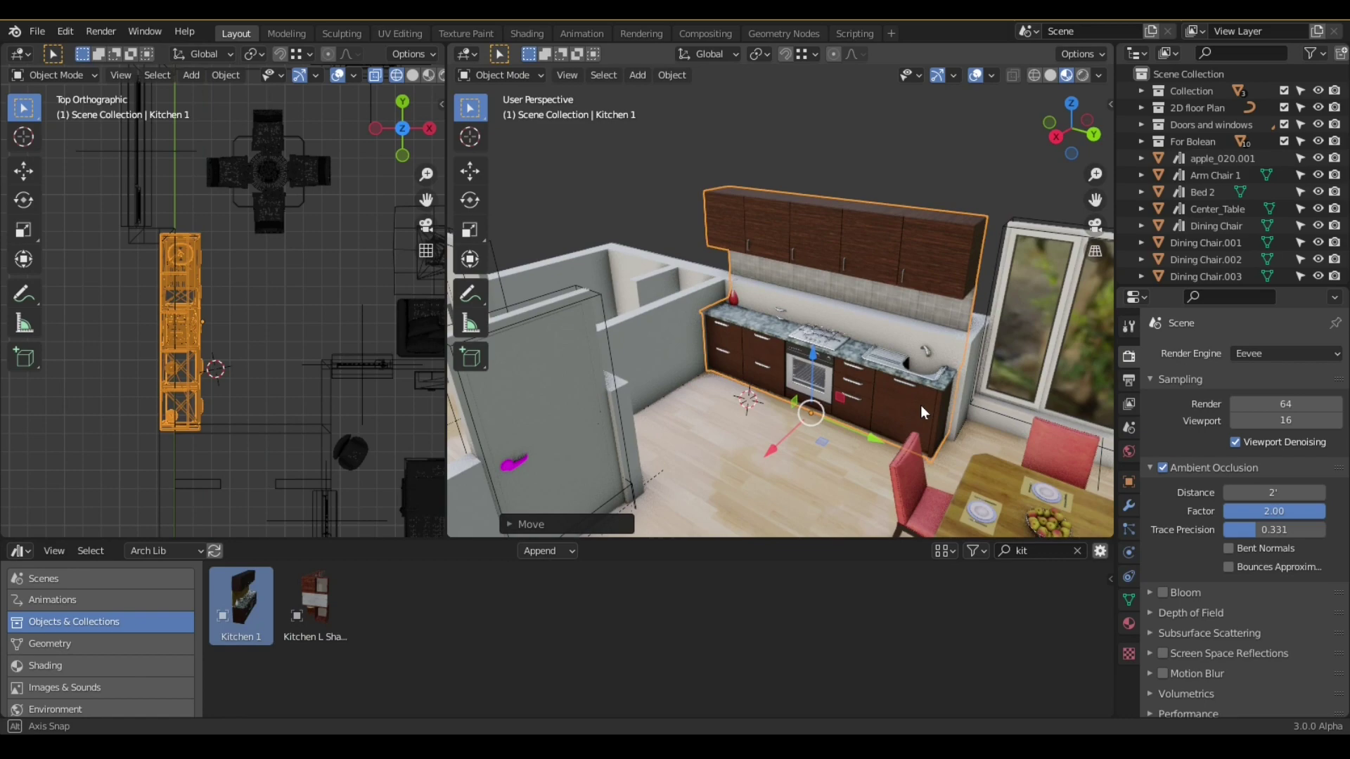
key(ctrl+space)
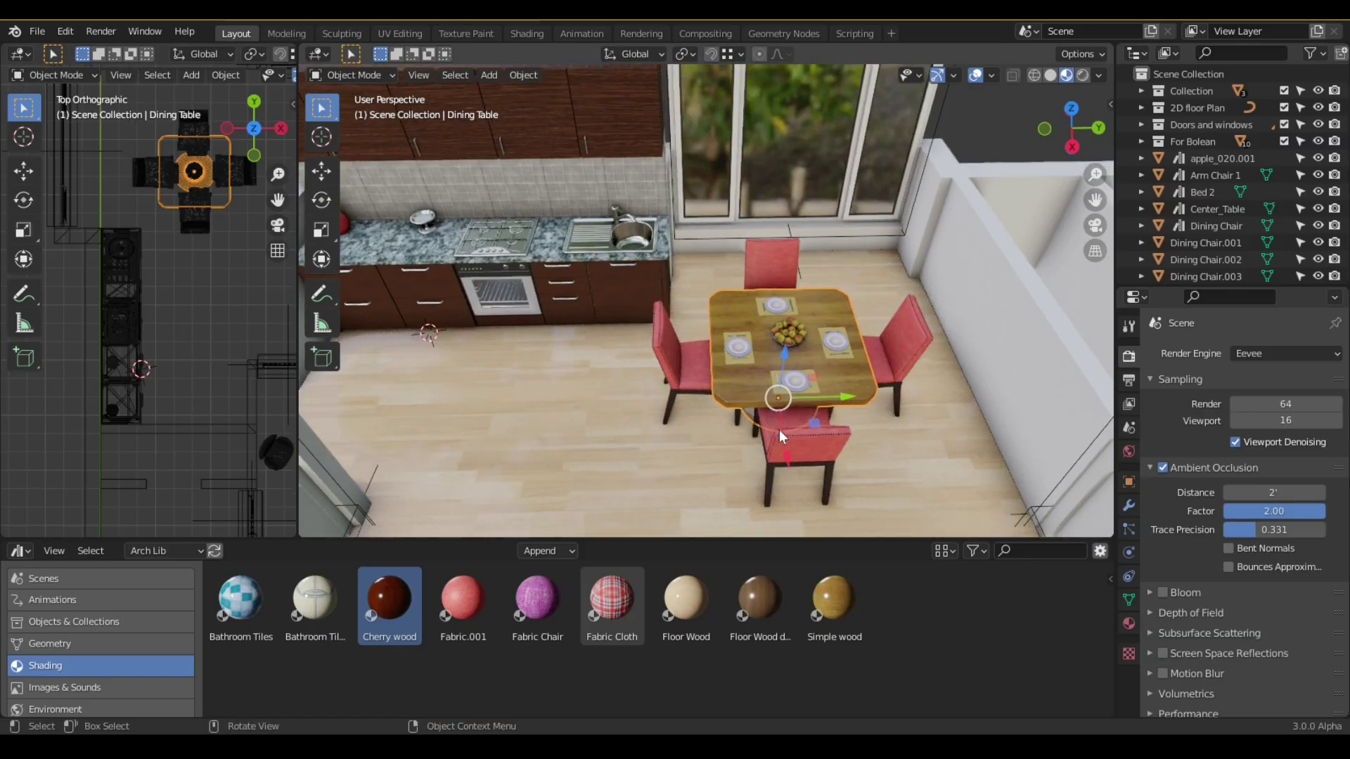
- Try Simple wood and Floor Wood dark on the dining table, finishing with Cherry wood
click(1129, 623)
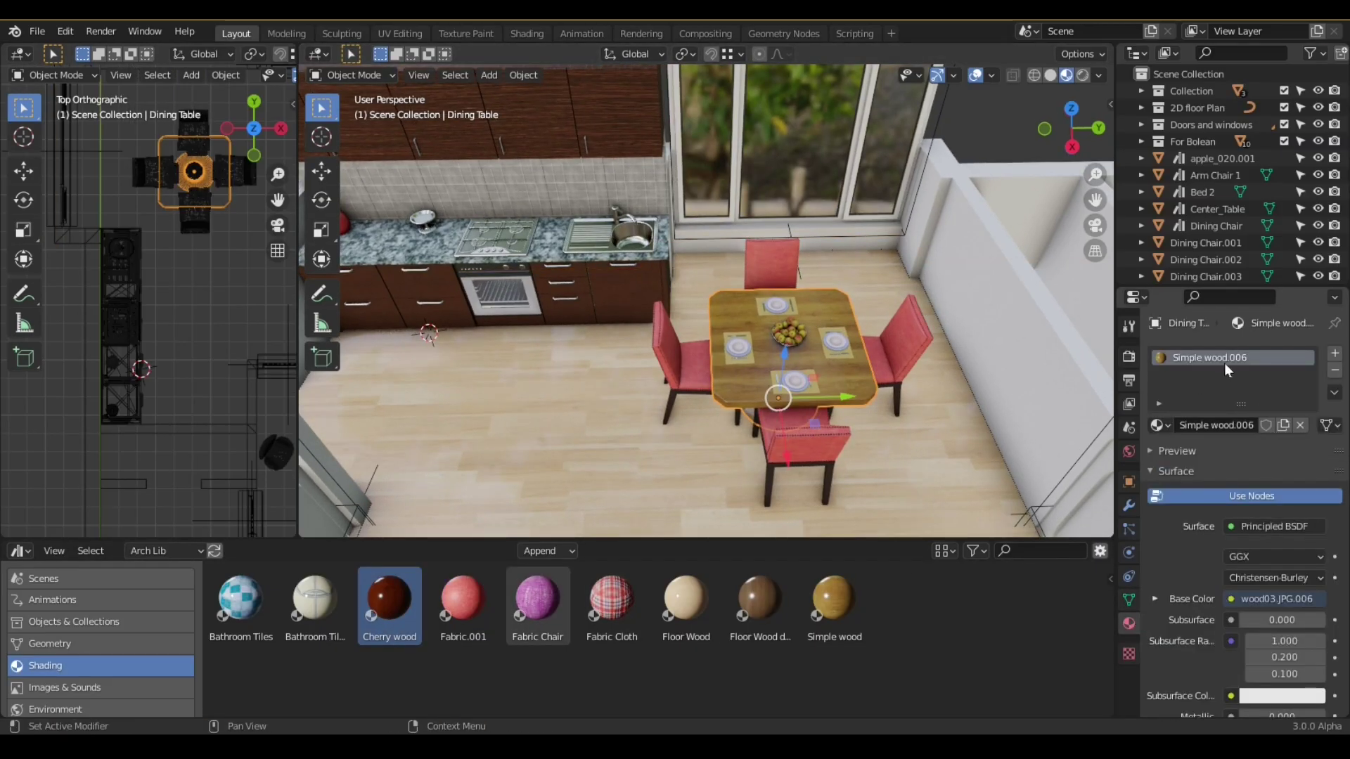
middle_drag(737, 317, 817, 410)
drag(746, 379, 746, 380)
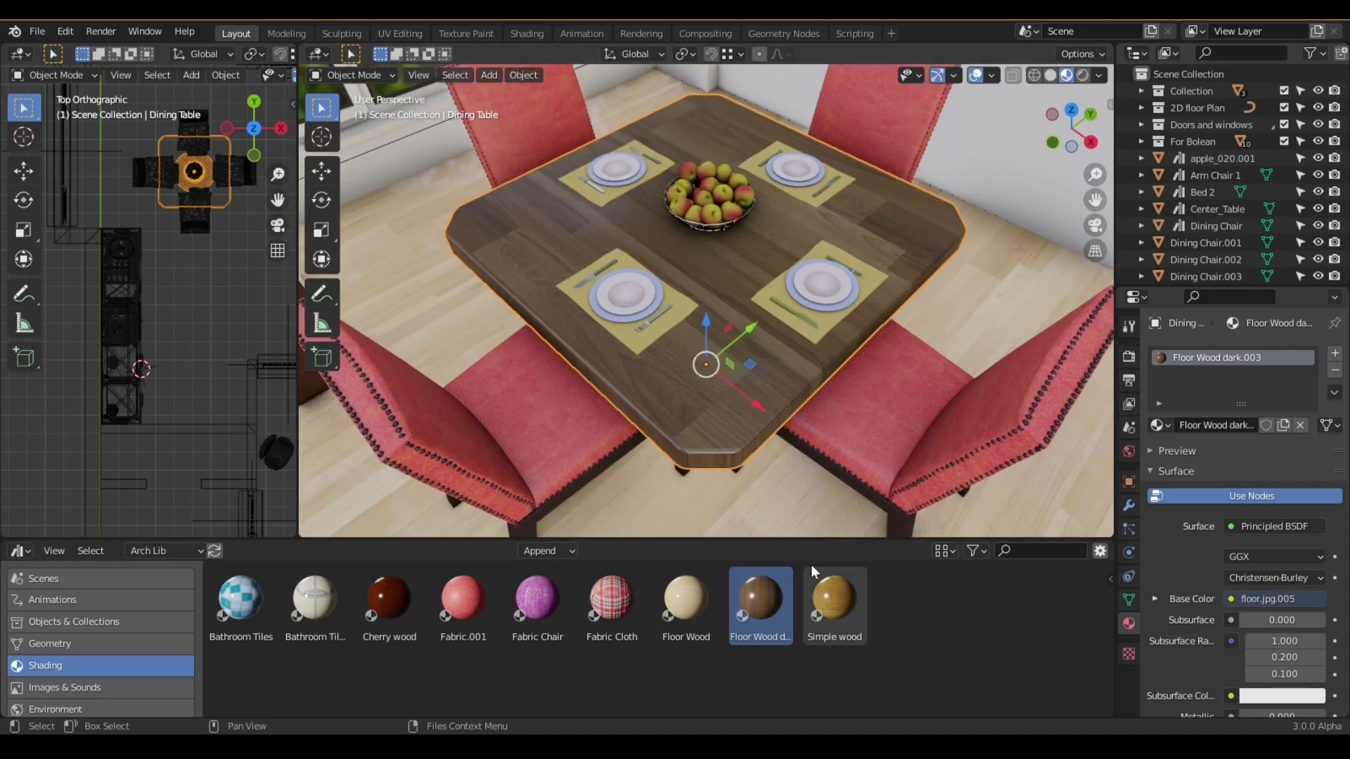
drag(834, 601, 792, 422)
mouse_move(792, 422)
middle_down()
mouse_move(682, 420)
mouse_move(826, 428)
mouse_move(788, 422)
middle_up()
drag(760, 601, 789, 423)
middle_drag(789, 424, 809, 492)
drag(390, 597, 699, 374)
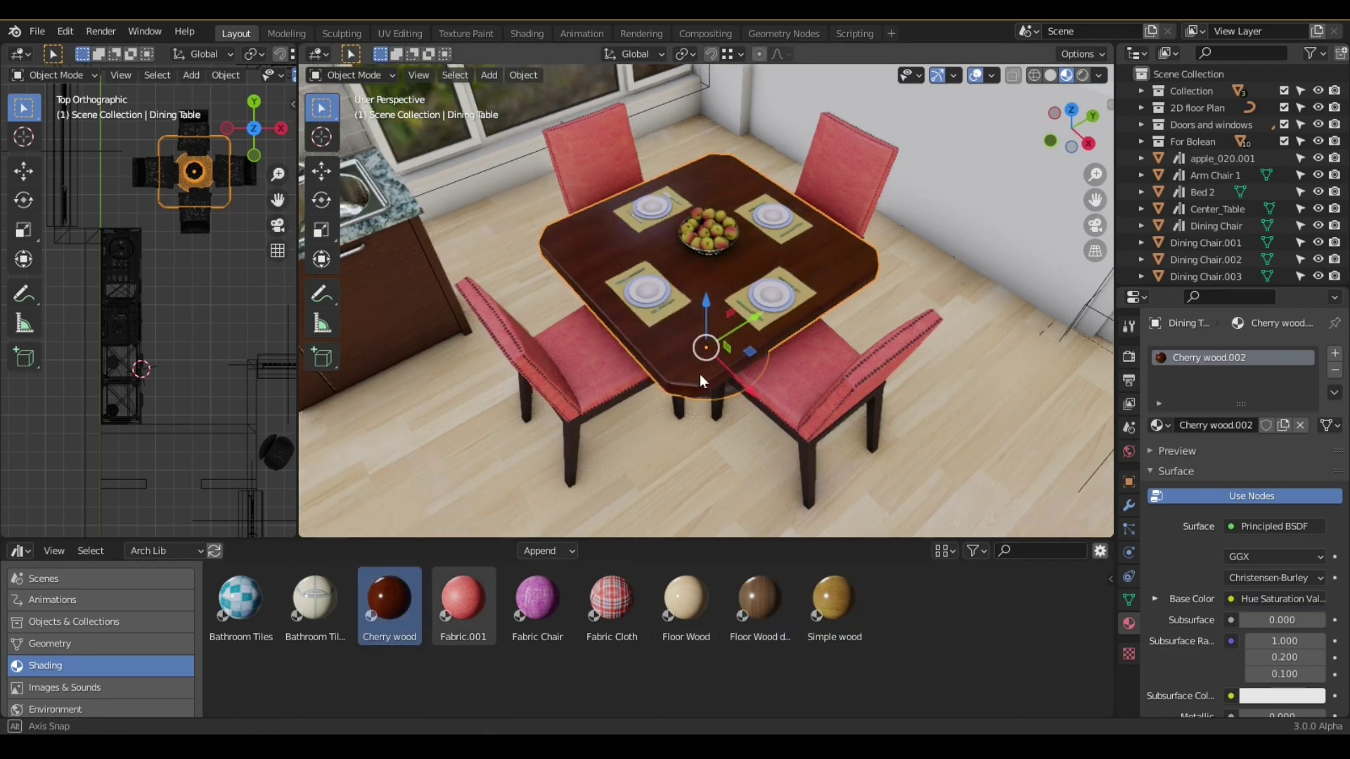
- Apply Cherry wood to the coffee table and move its Simple wood.005 slot to the top
middle_drag(699, 374, 786, 332)
click(685, 207)
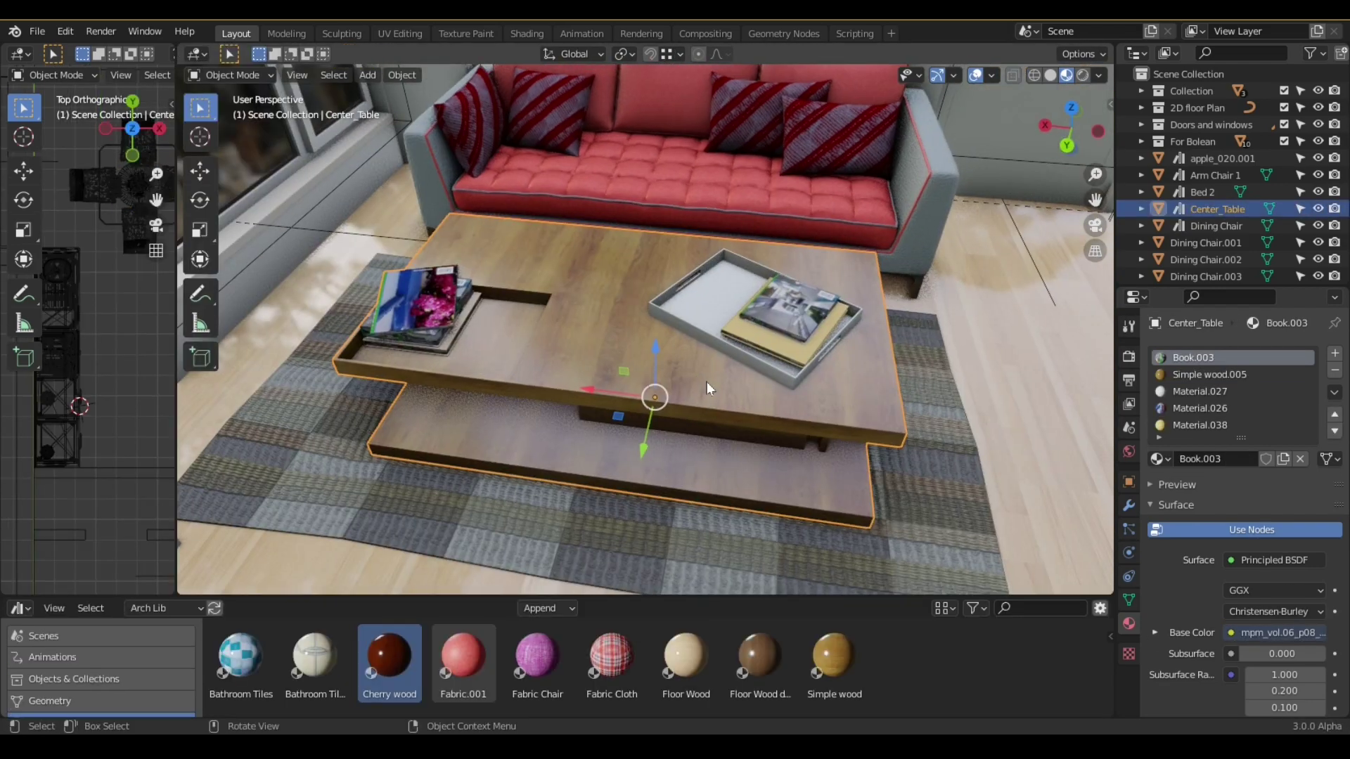
middle_drag(707, 381, 611, 269)
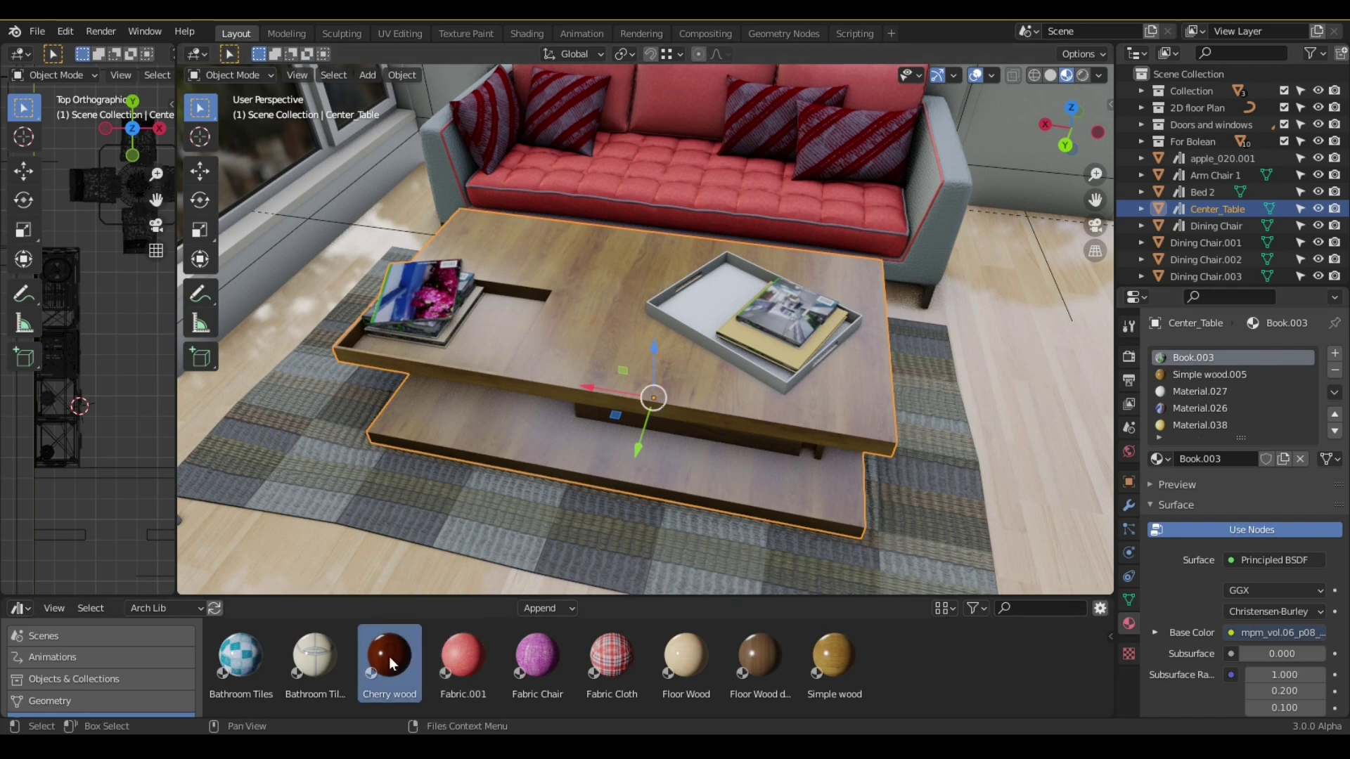
drag(565, 328, 565, 328)
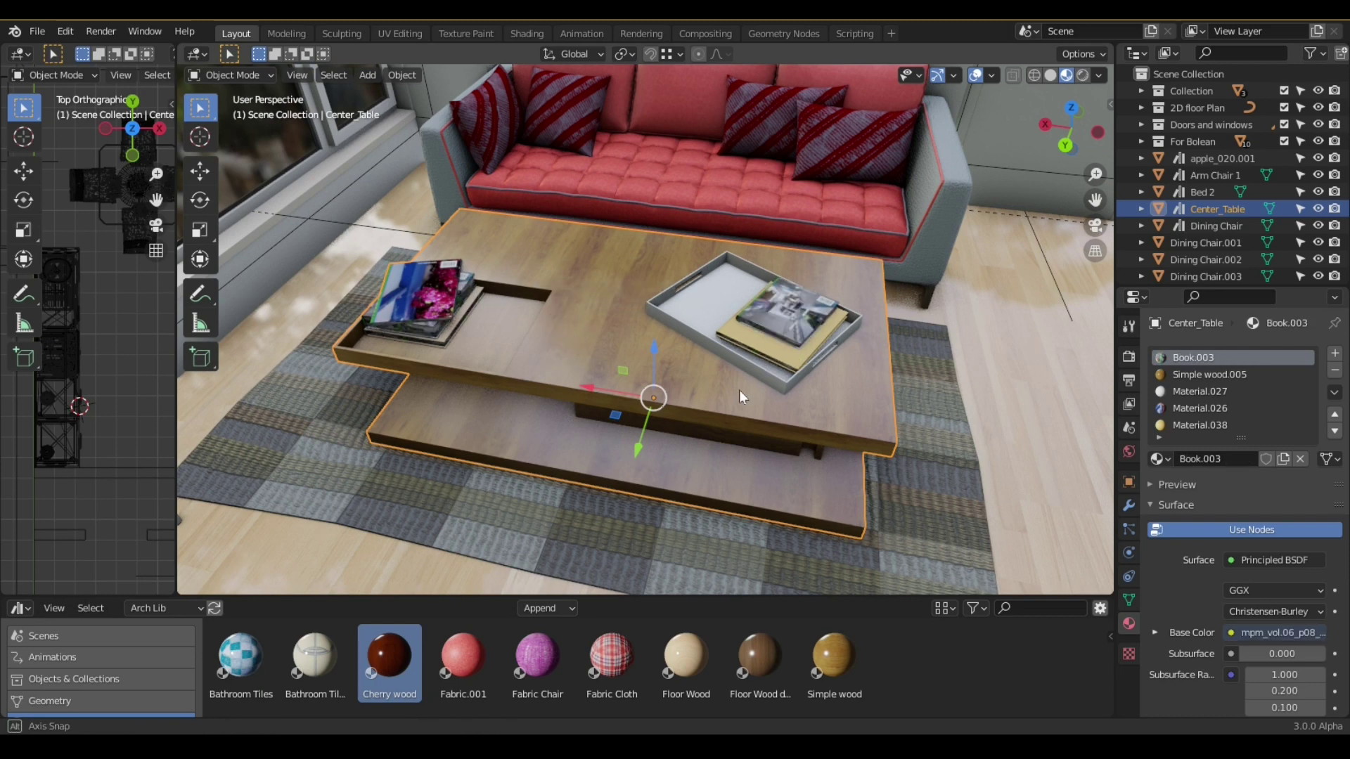
middle_drag(740, 390, 710, 384)
click(1223, 375)
click(1335, 415)
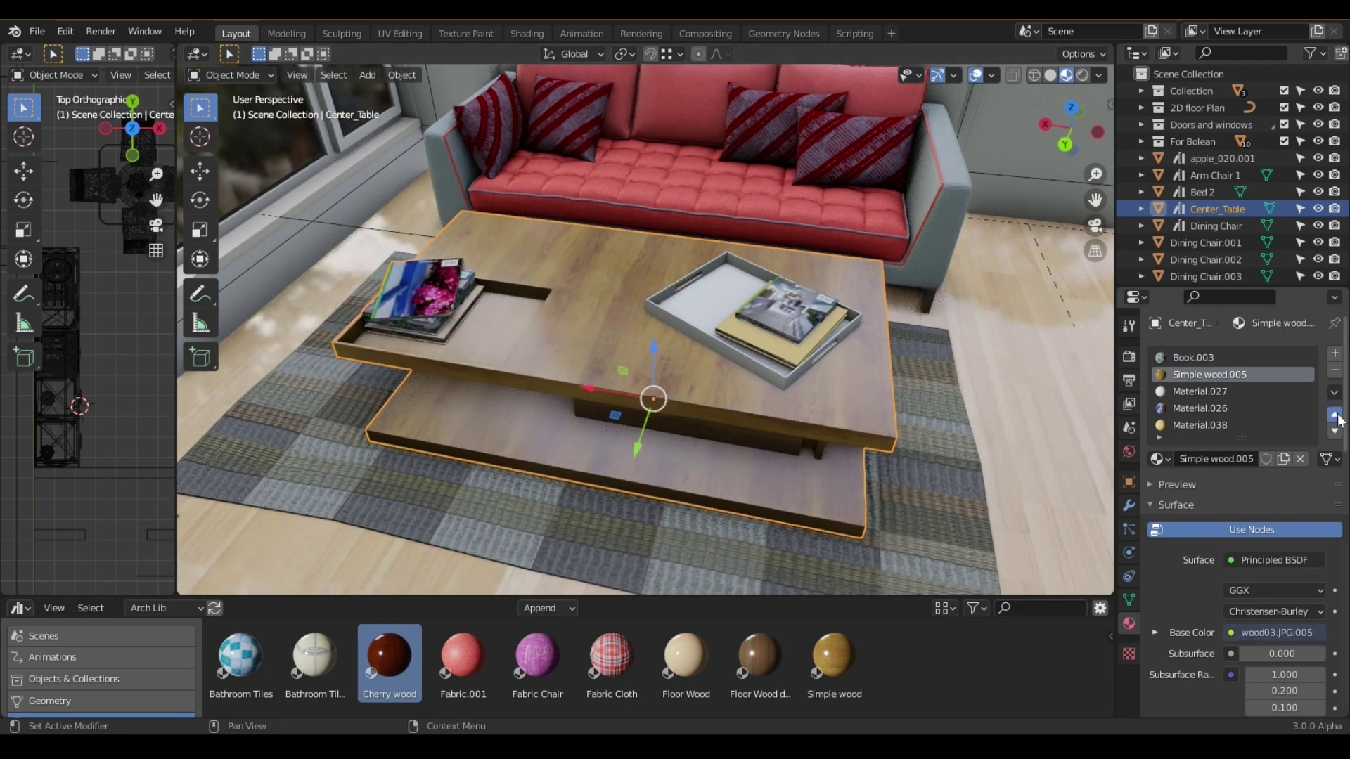
- Reapply Cherry wood to the coffee table top and place a large plant by the window
scroll(702, 389, up, 2)
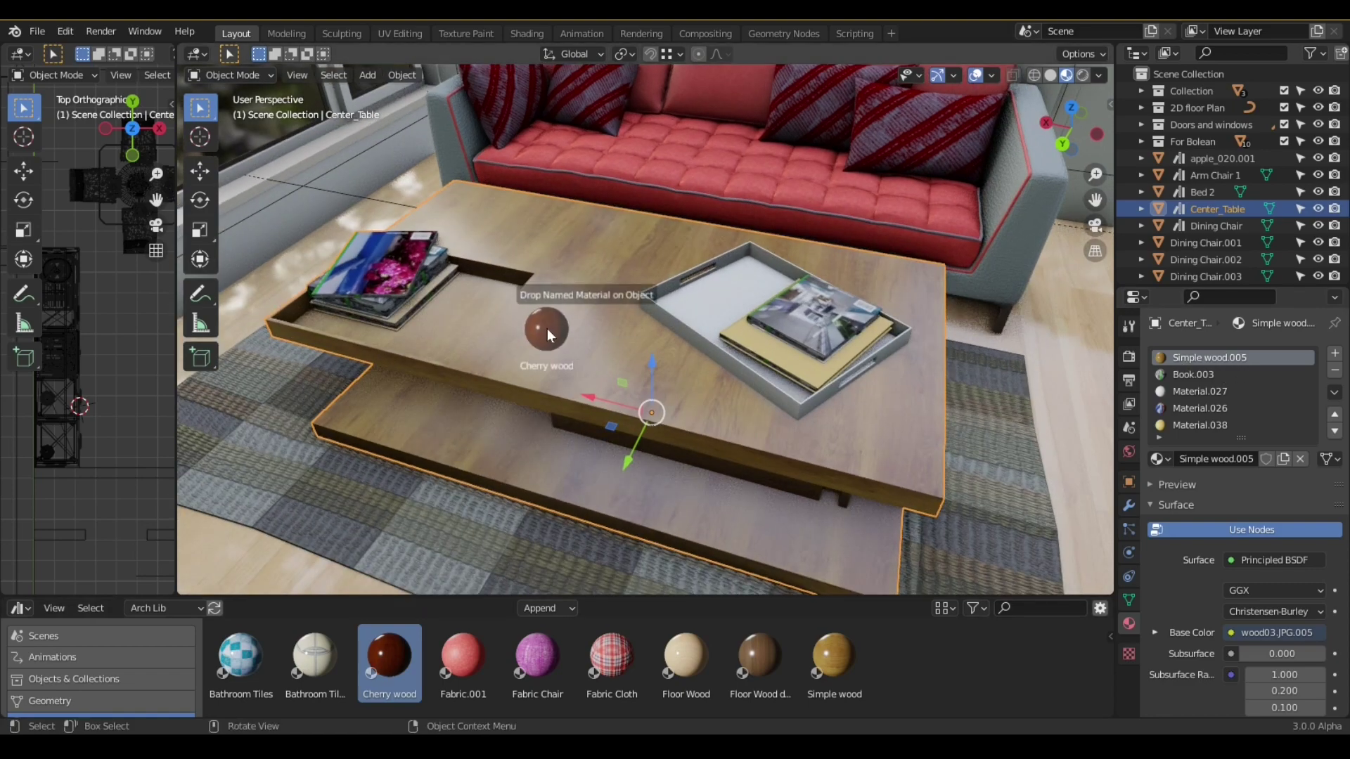
drag(547, 328, 547, 328)
middle_drag(547, 328, 731, 450)
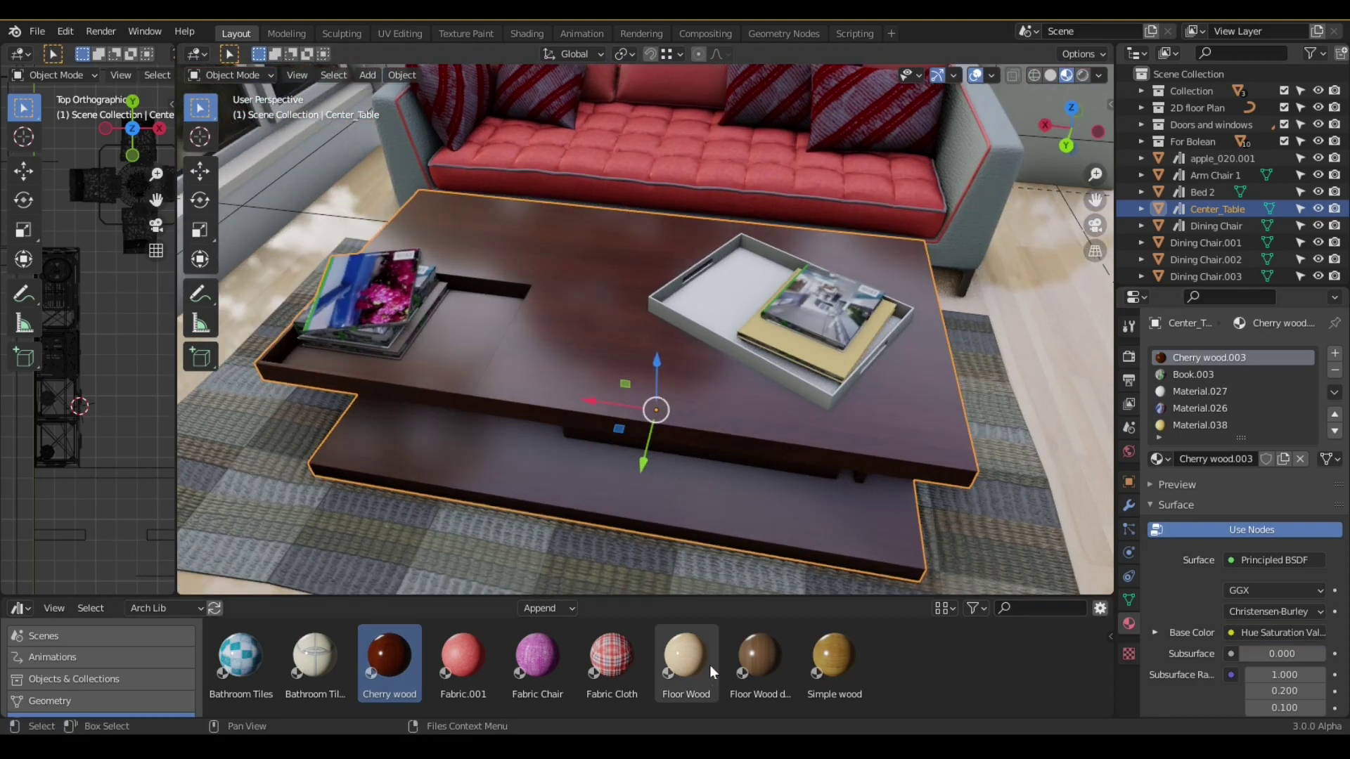
drag(759, 657, 642, 422)
middle_drag(642, 422, 727, 459)
drag(389, 657, 528, 383)
middle_drag(528, 382, 681, 412)
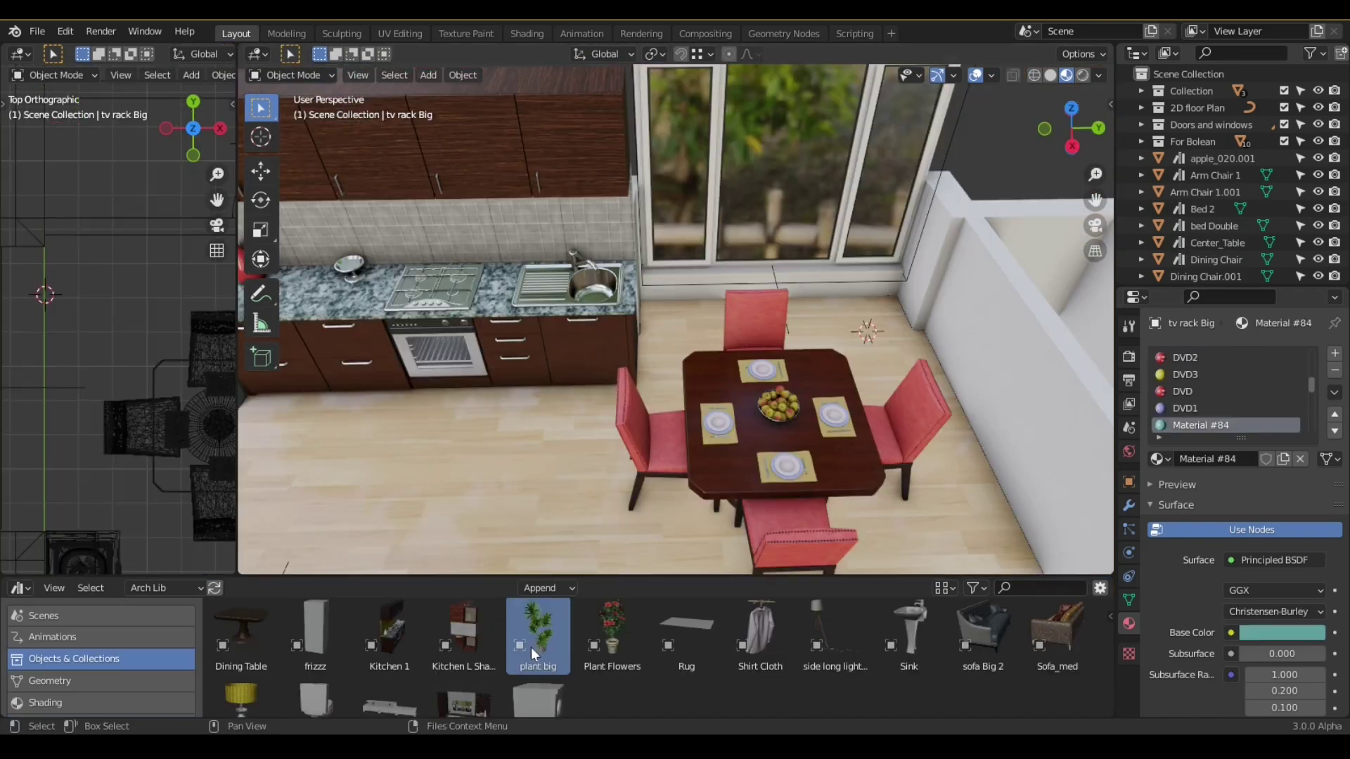
drag(530, 648, 129, 283)
- Duplicate the large plant and move the copy to the other side of the window
drag(49, 301, 45, 296)
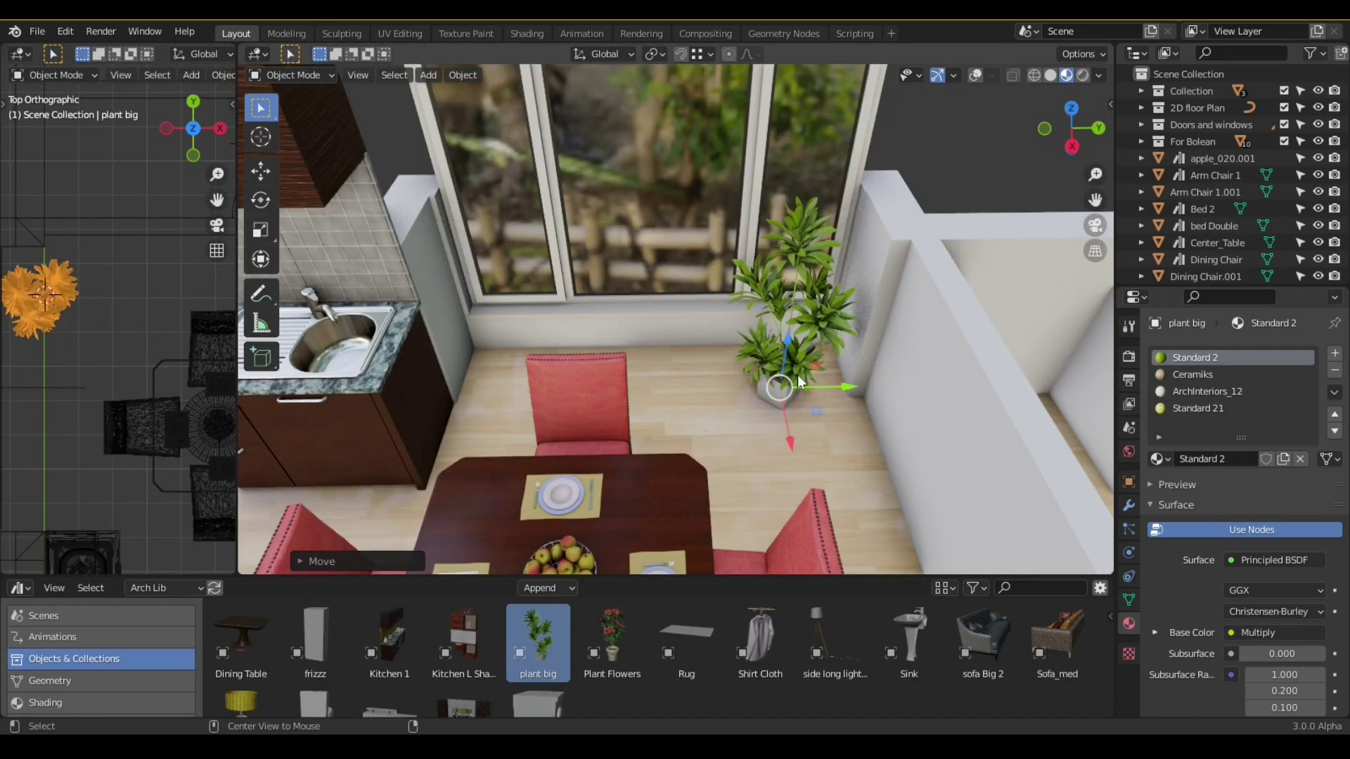
key(shift+d)
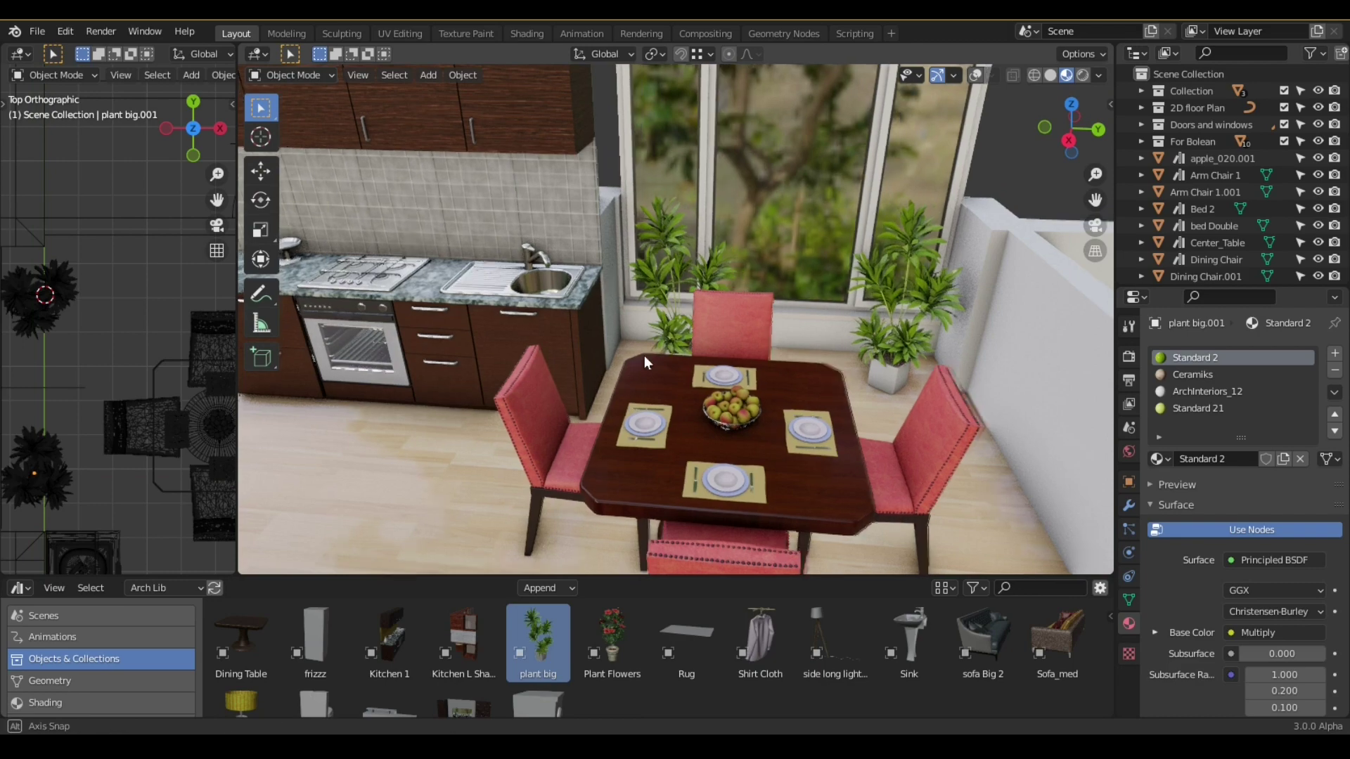
middle_drag(644, 355, 684, 350)
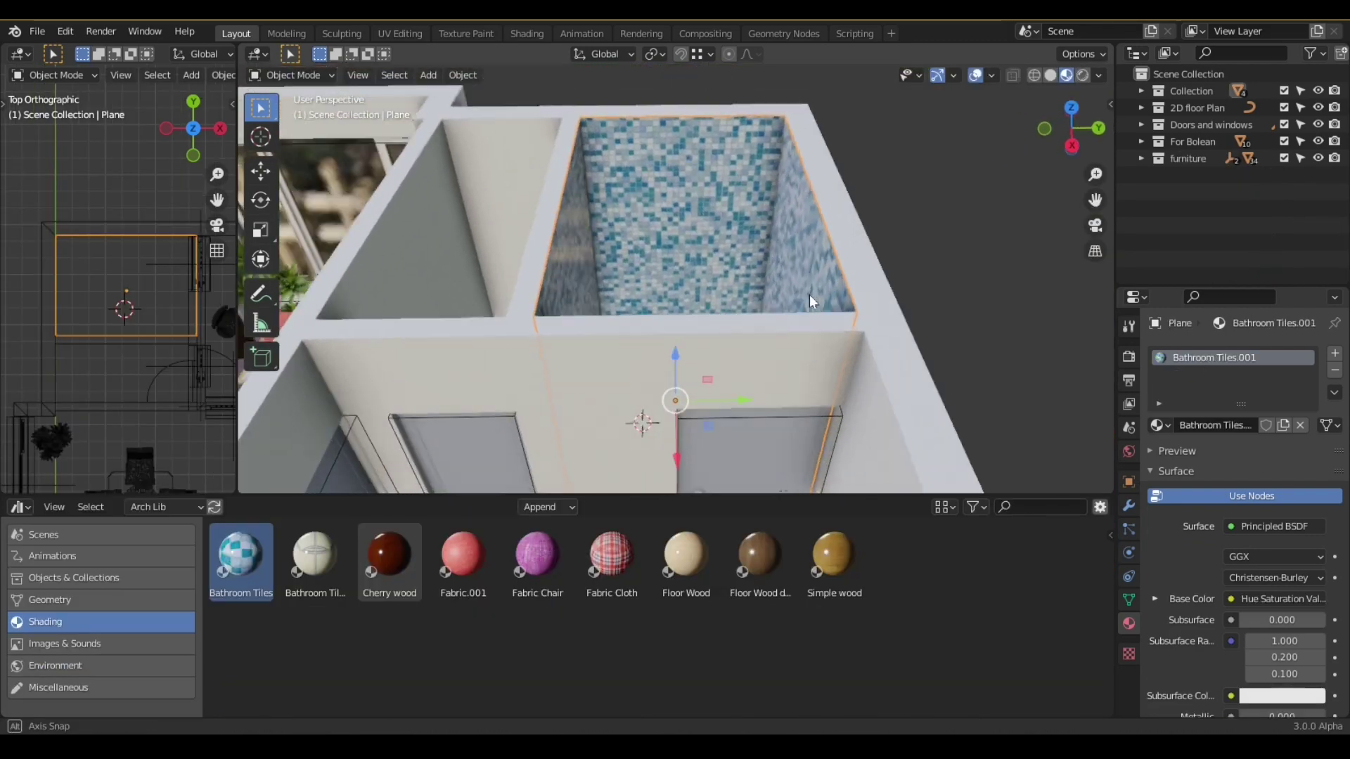
middle_drag(809, 294, 643, 322)
scroll(643, 322, up, 4)
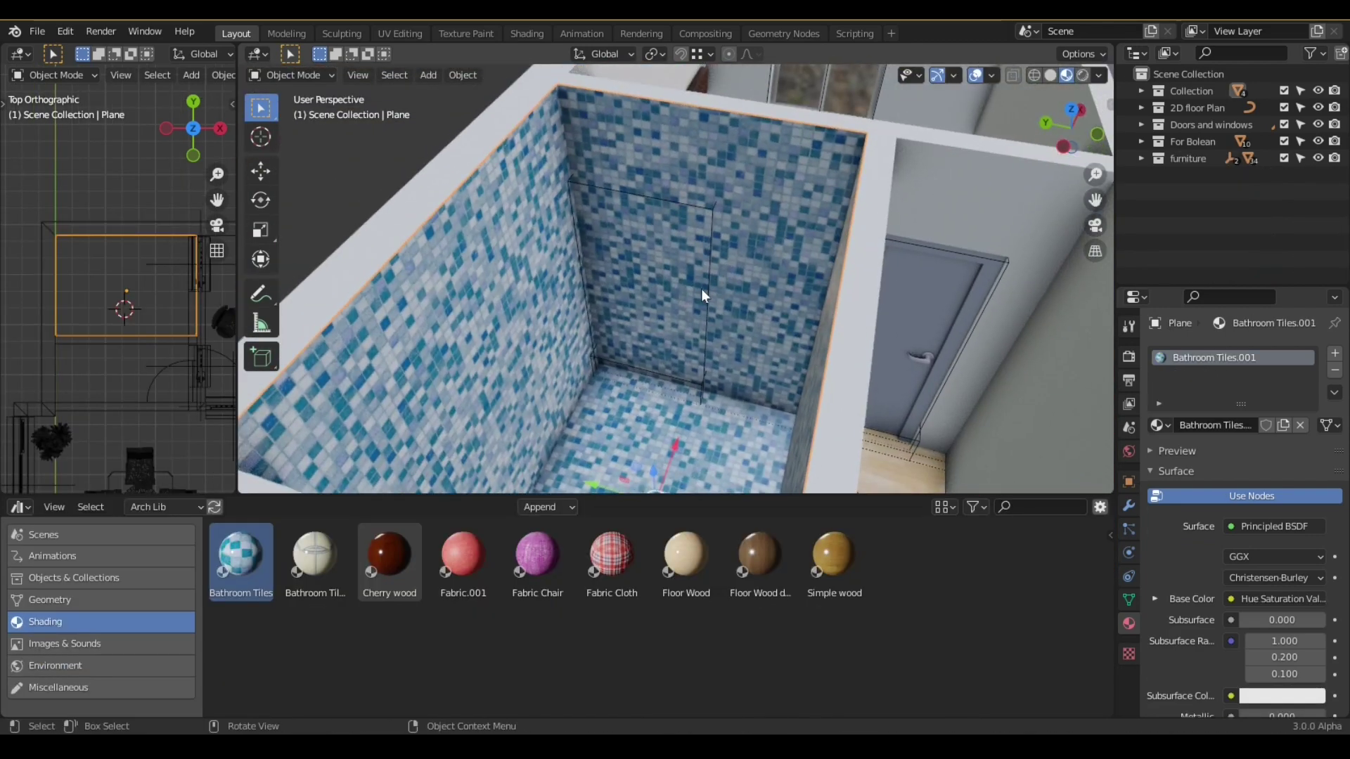
- Extrude the bathroom floor plane 9 units up along Z into walls and delete its top face
middle_drag(701, 288, 637, 238)
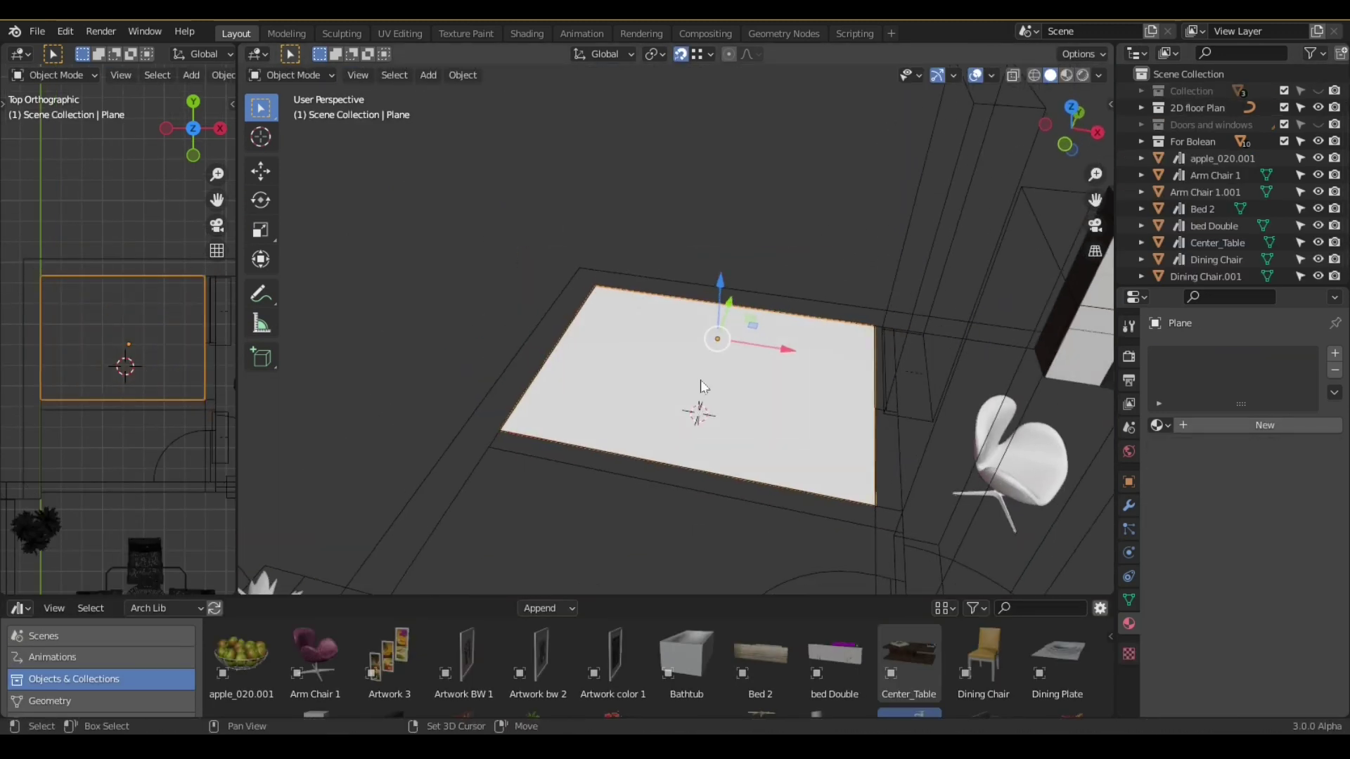
key(Tab)
middle_drag(711, 301, 729, 292)
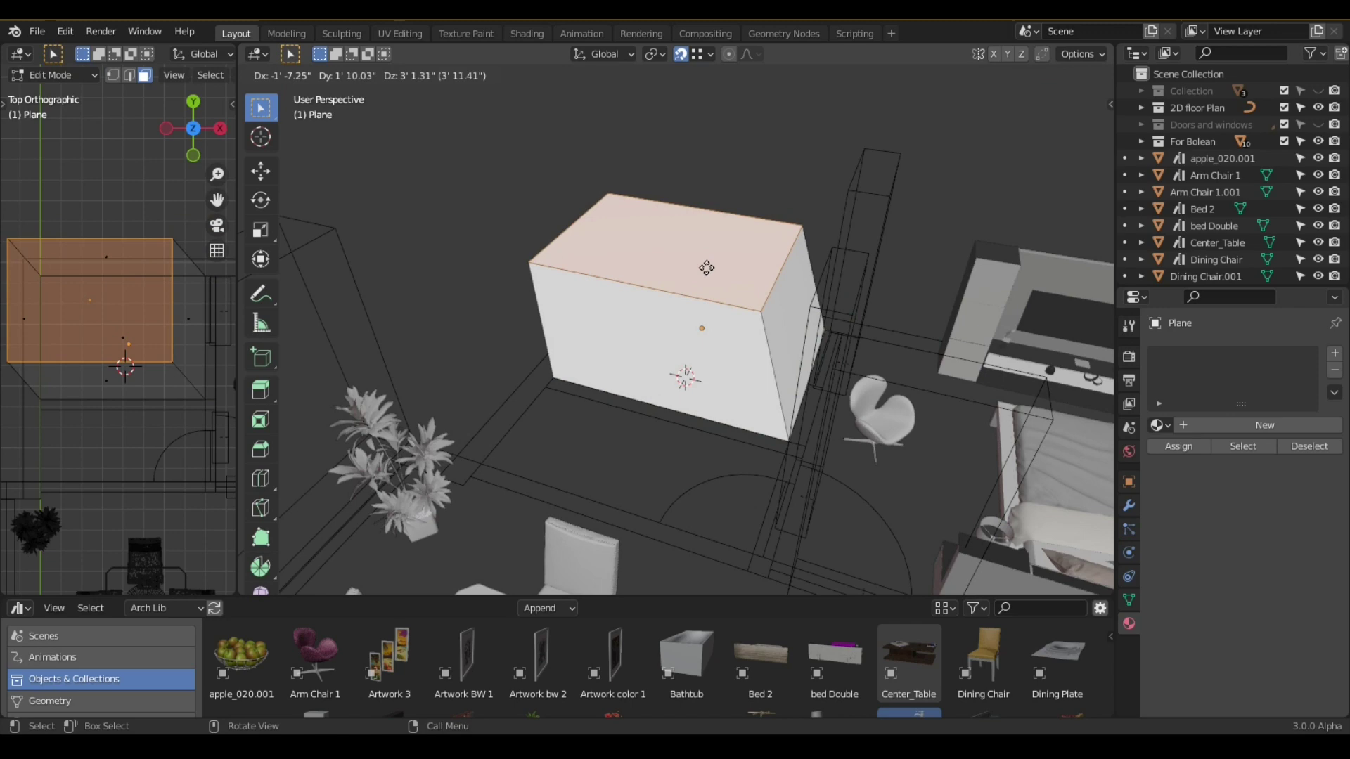
text(z)
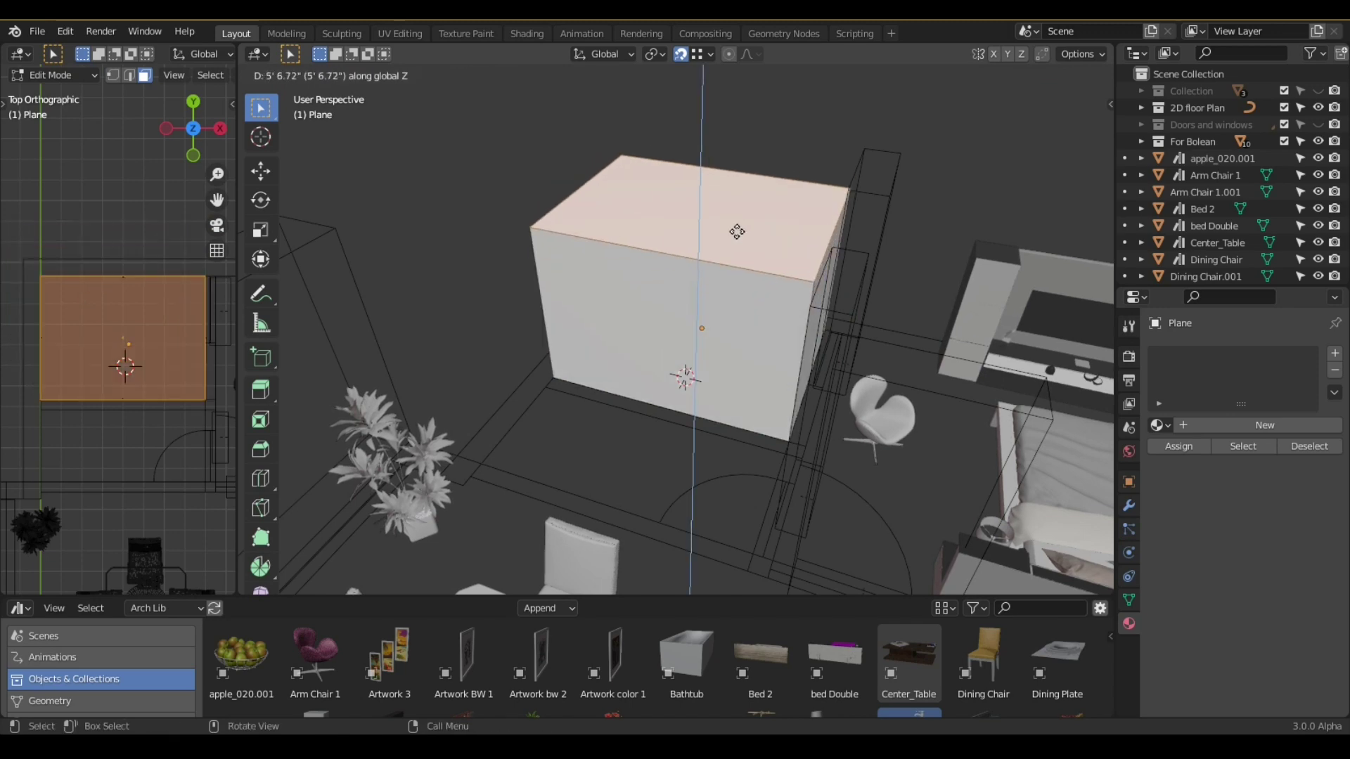
text(9)
scroll(737, 231, down, 3)
scroll(738, 239, up, 4)
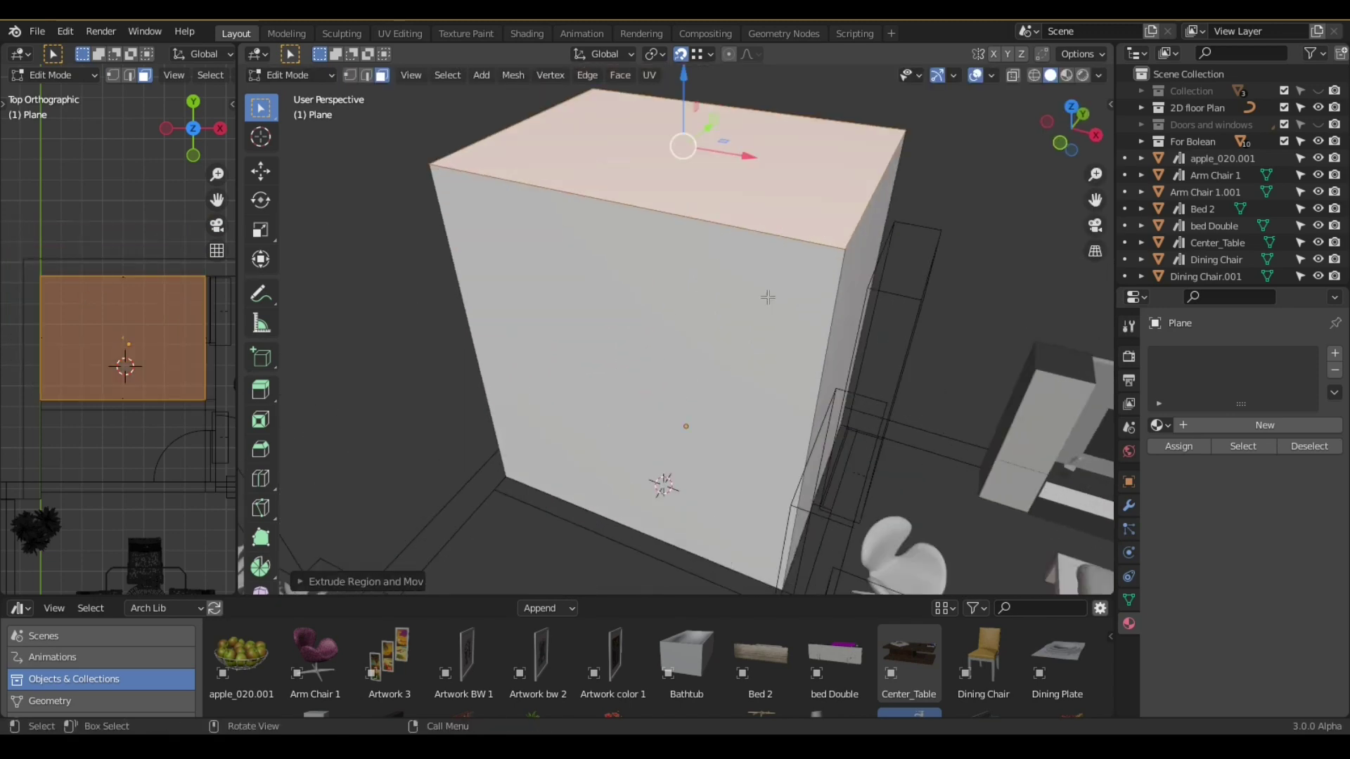
key(x)
click(758, 332)
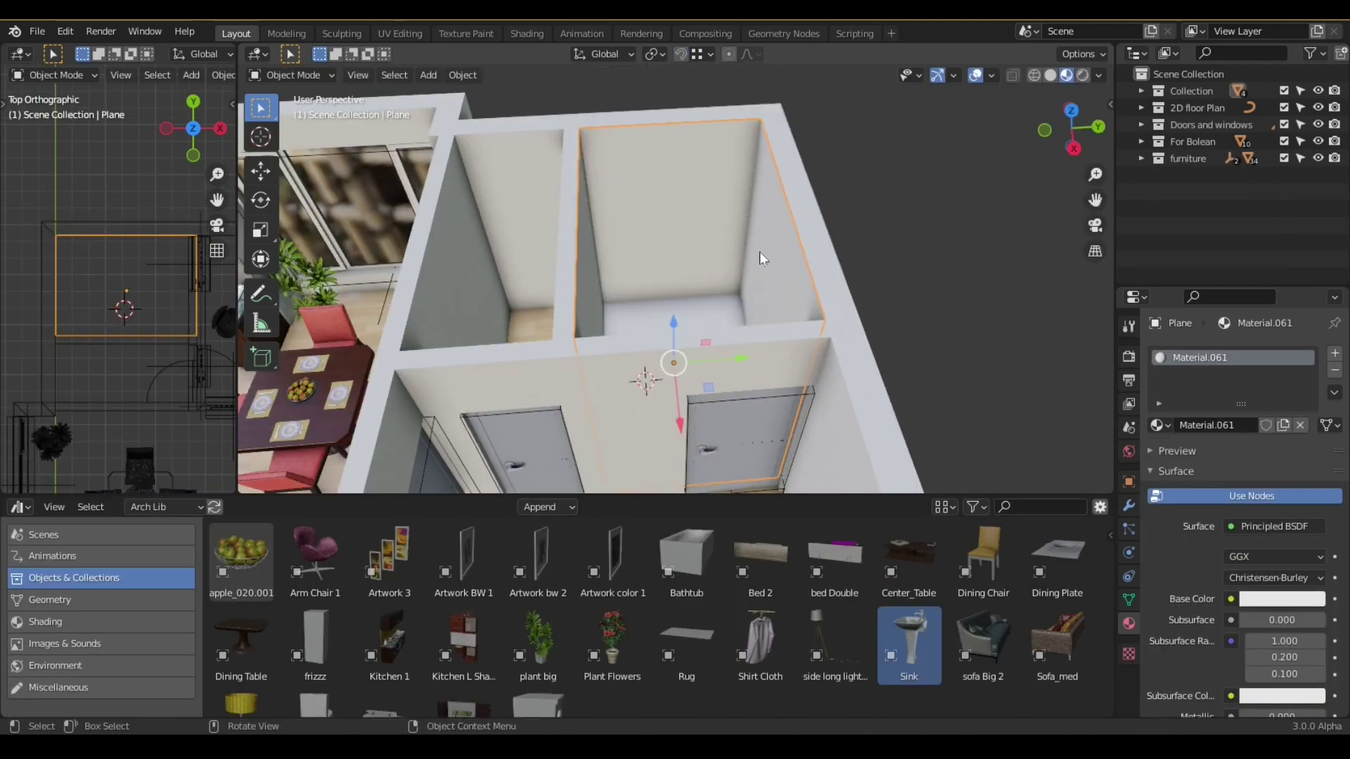
click(687, 304)
- Apply the Bathroom Tiles material to the bathroom's walls and floor
click(57, 623)
drag(300, 586, 648, 218)
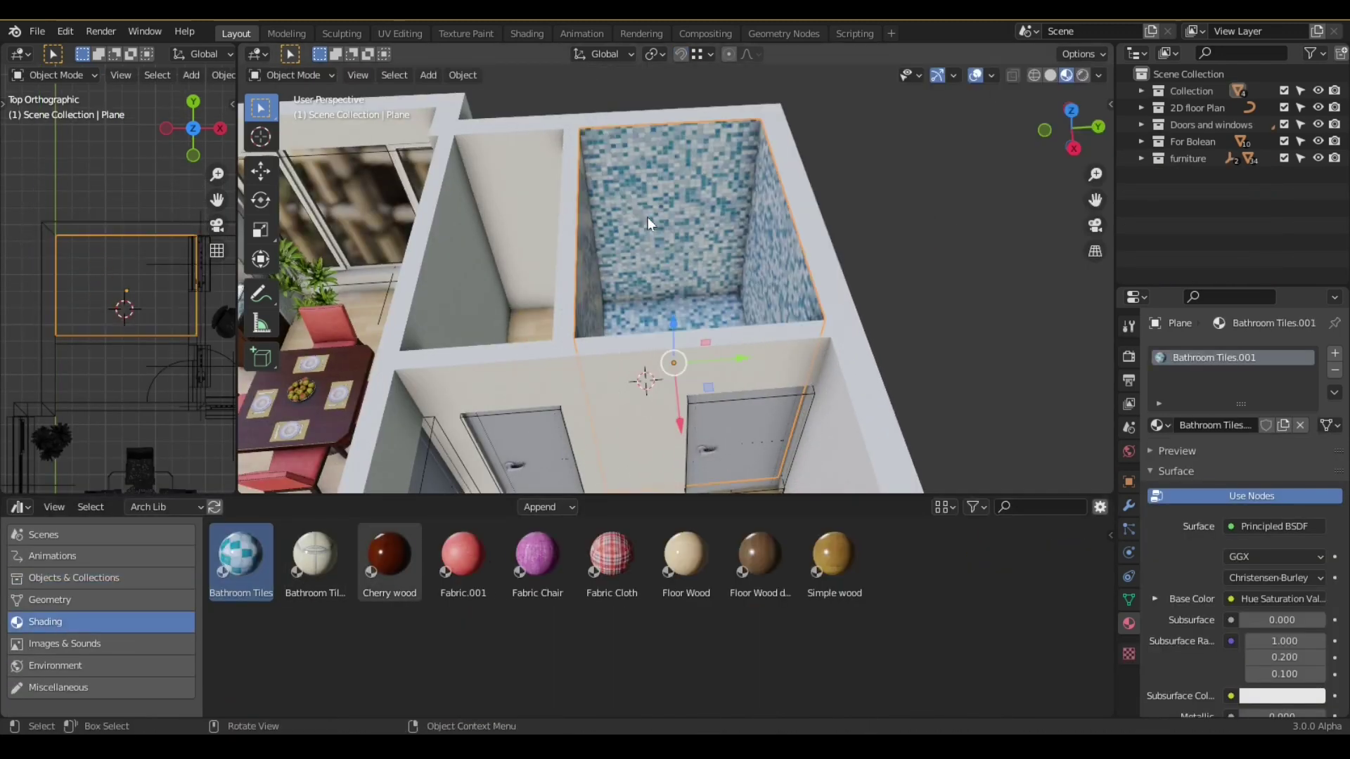
middle_drag(647, 217, 613, 317)
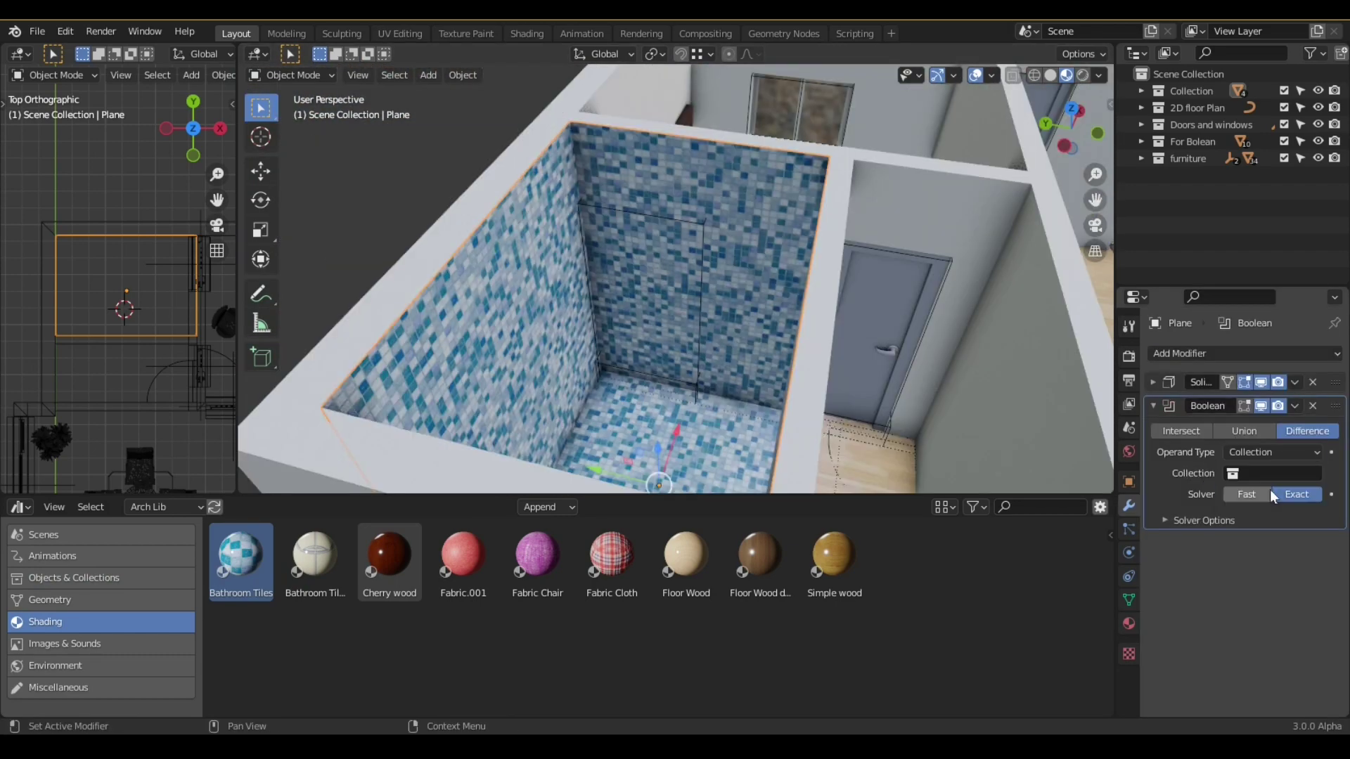
- Set the Boolean modifier's collection to For Bolean to cut the door openings
click(1274, 473)
click(1202, 549)
middle_drag(598, 246, 627, 276)
click(665, 336)
- Swing the bathroom door open and inspect the Bathroom Tiles texture mapping nodes
key(r)
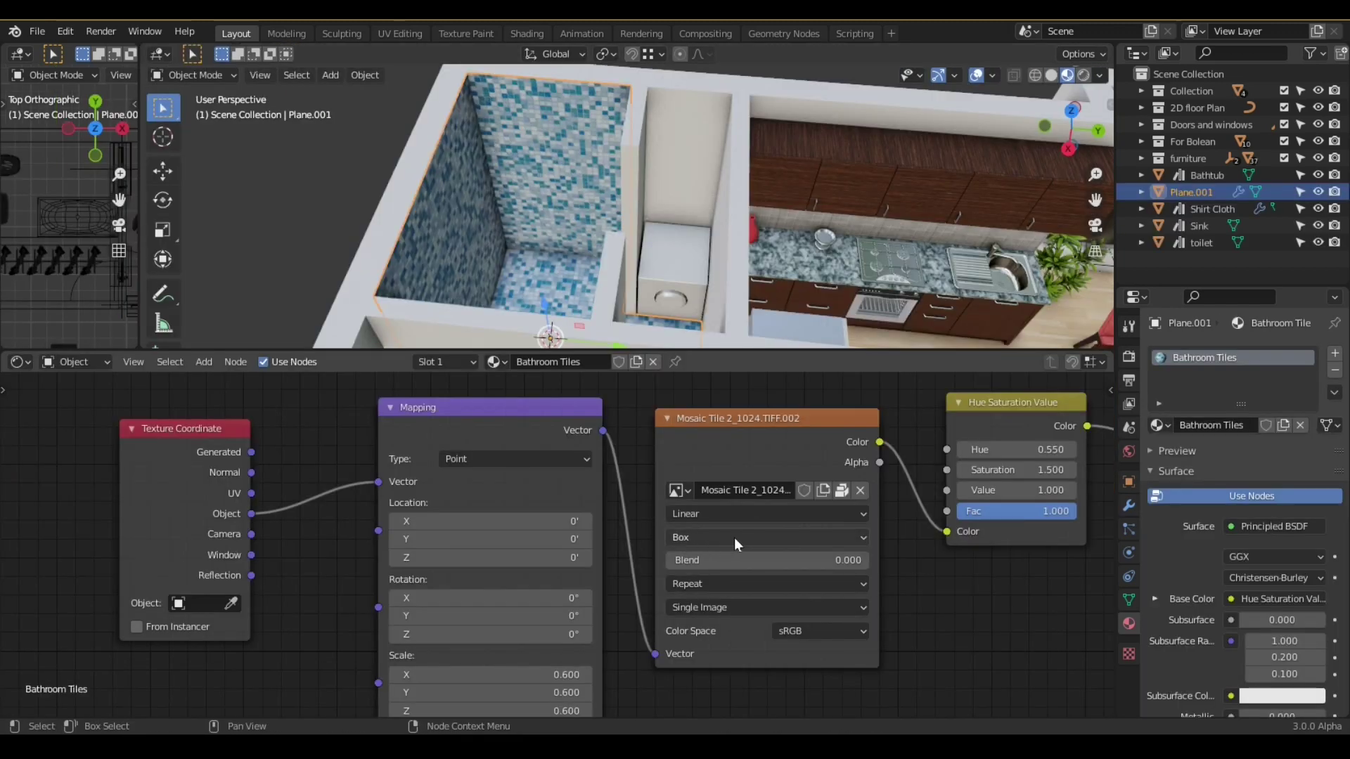
click(734, 538)
click(734, 538)
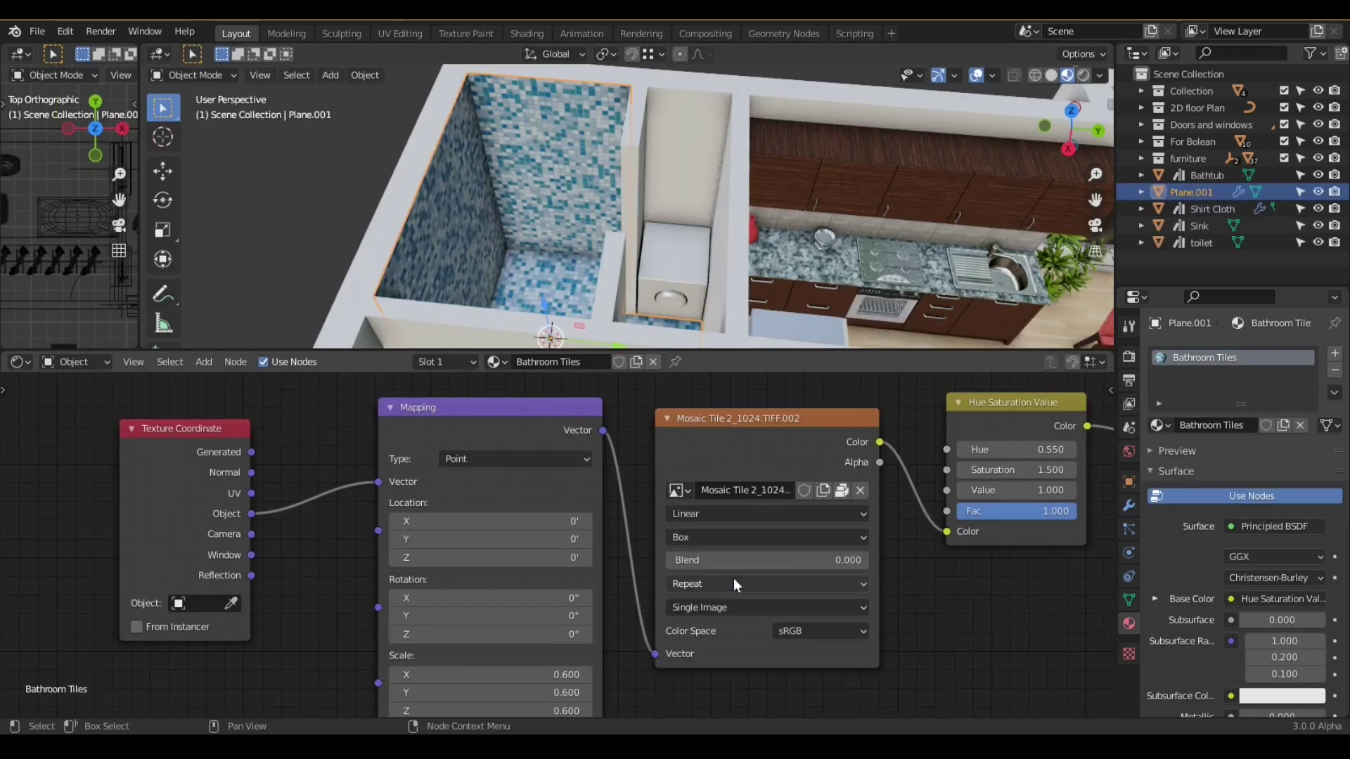
scroll(633, 562, down, 1)
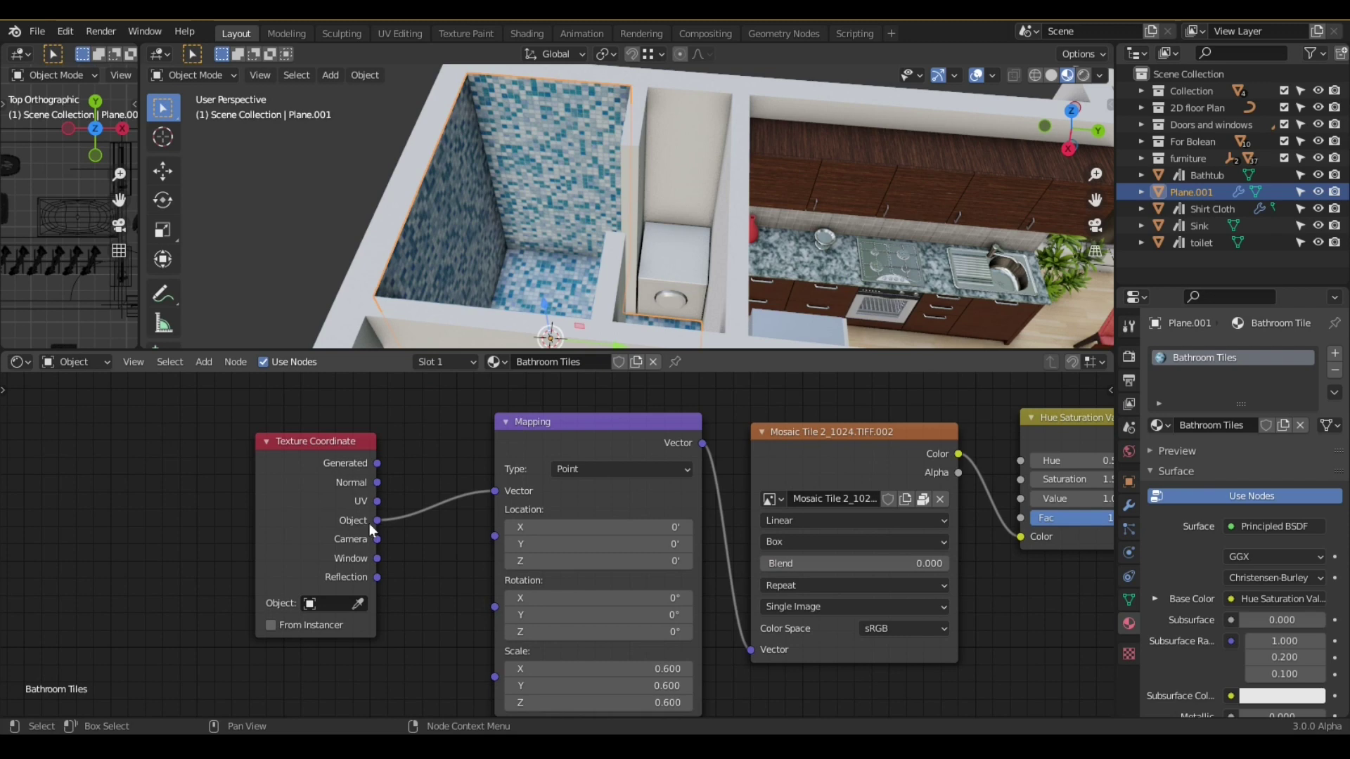
middle_drag(371, 529, 579, 531)
scroll(579, 531, up, 1)
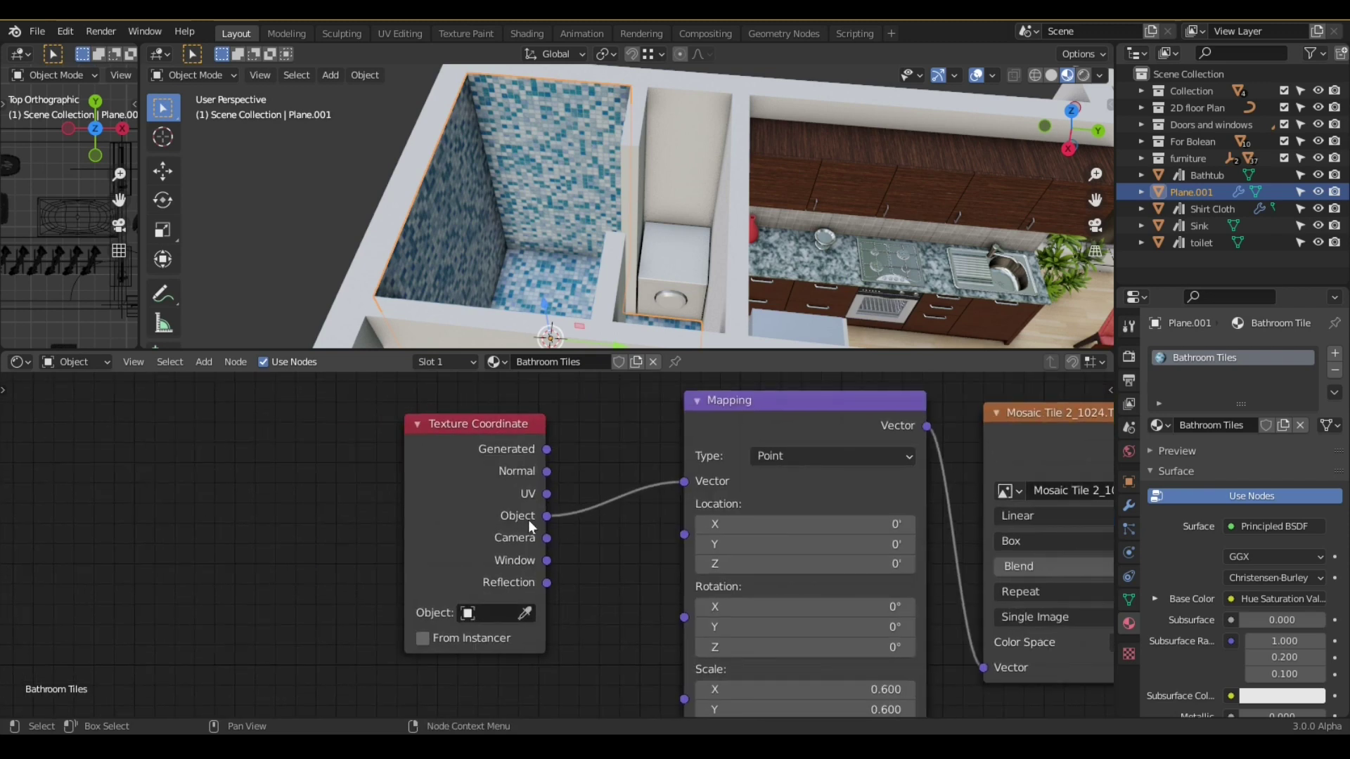
scroll(529, 520, down, 3)
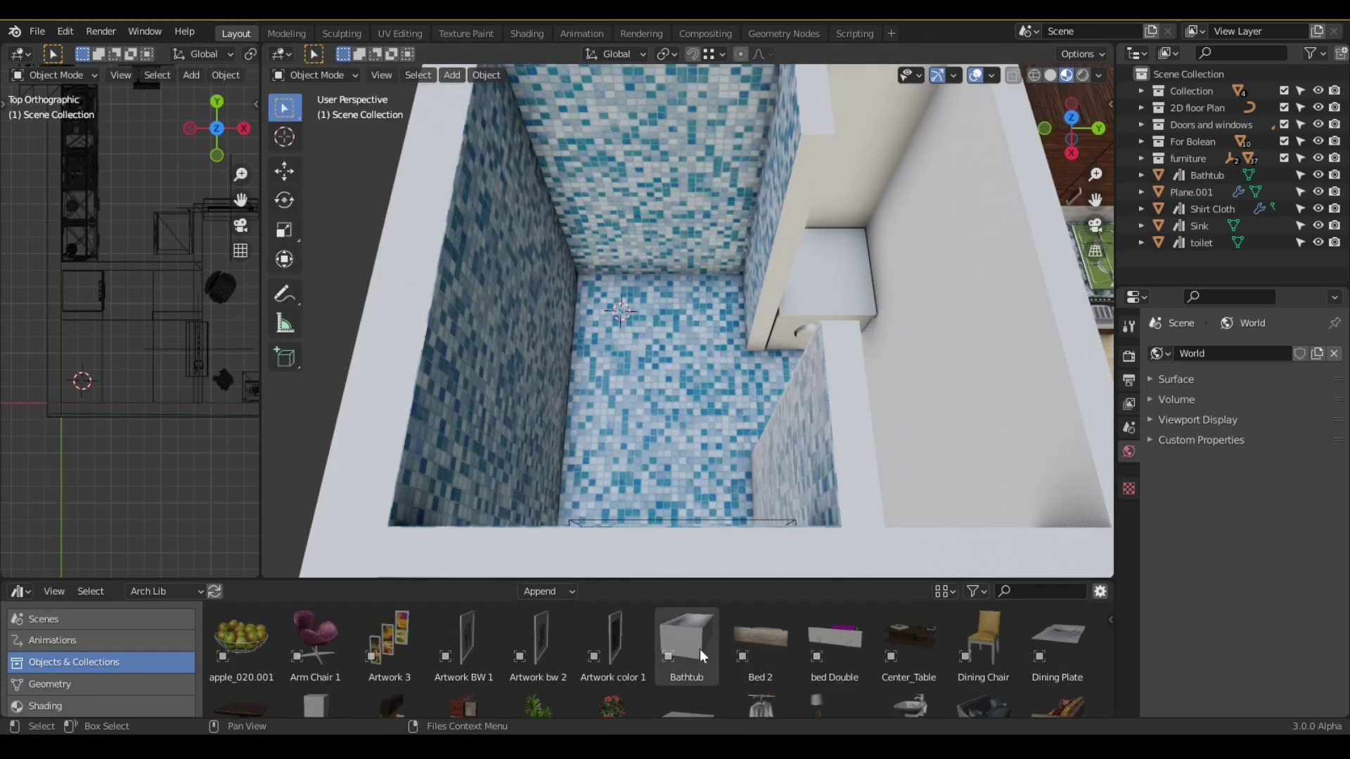
- Add a bathtub and sink to the bathroom and hang Artwork 3 on the living-room wall
drag(699, 648, 82, 363)
middle_drag(619, 324, 627, 393)
key(g)
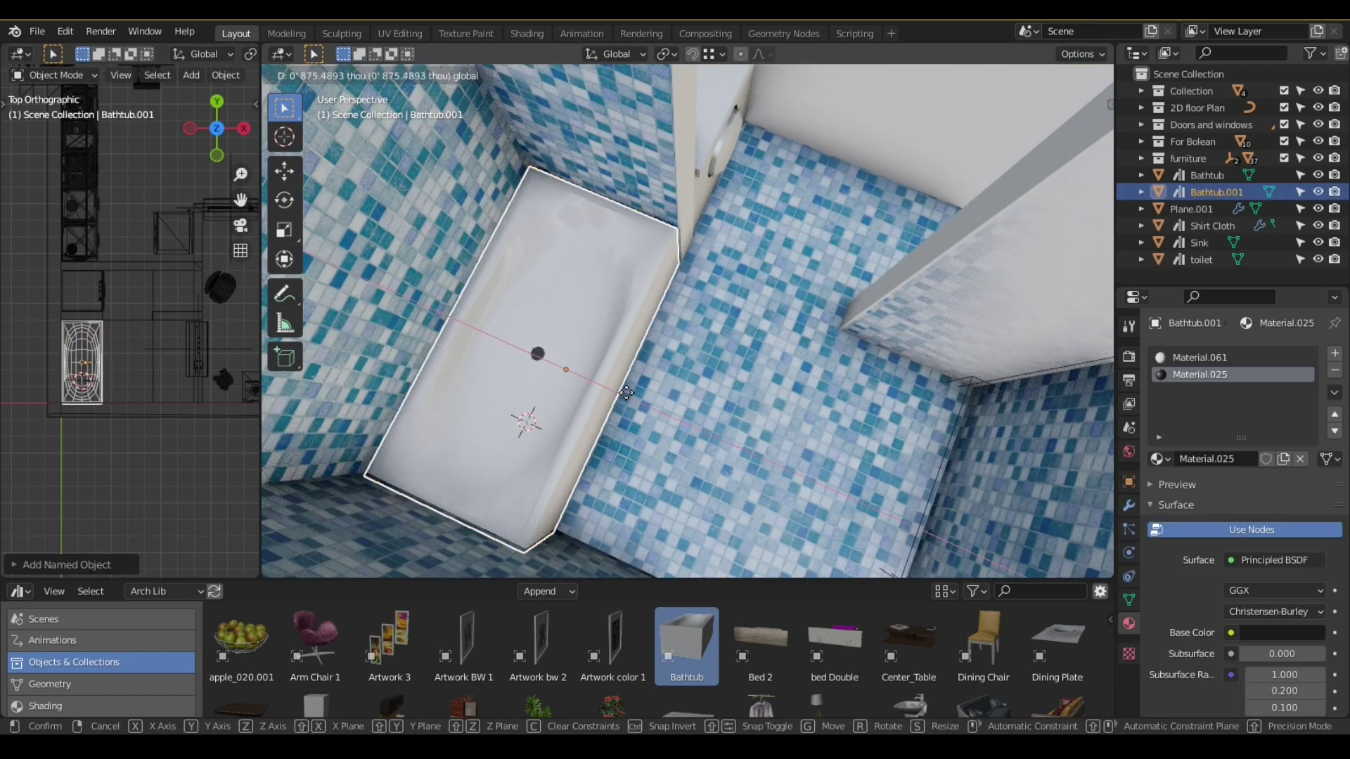
drag(909, 661, 518, 497)
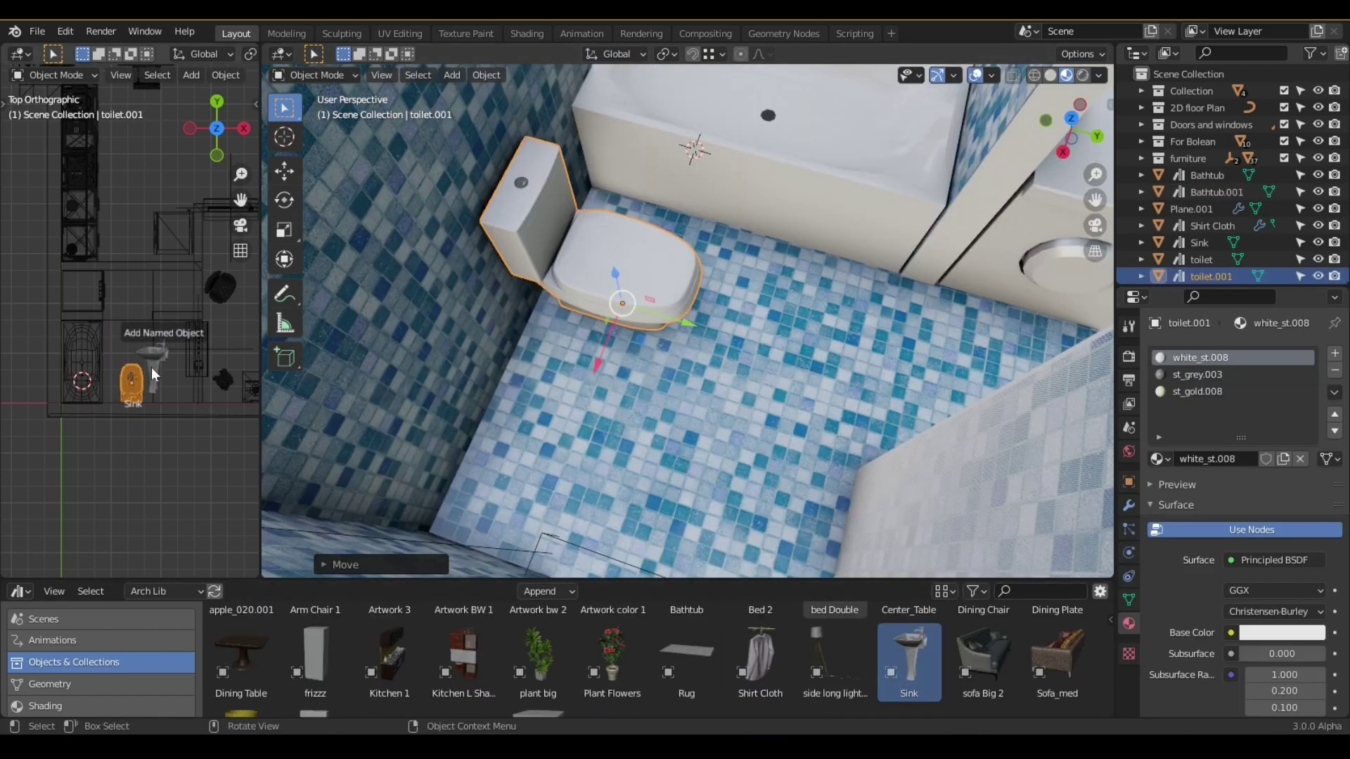
drag(150, 367, 162, 382)
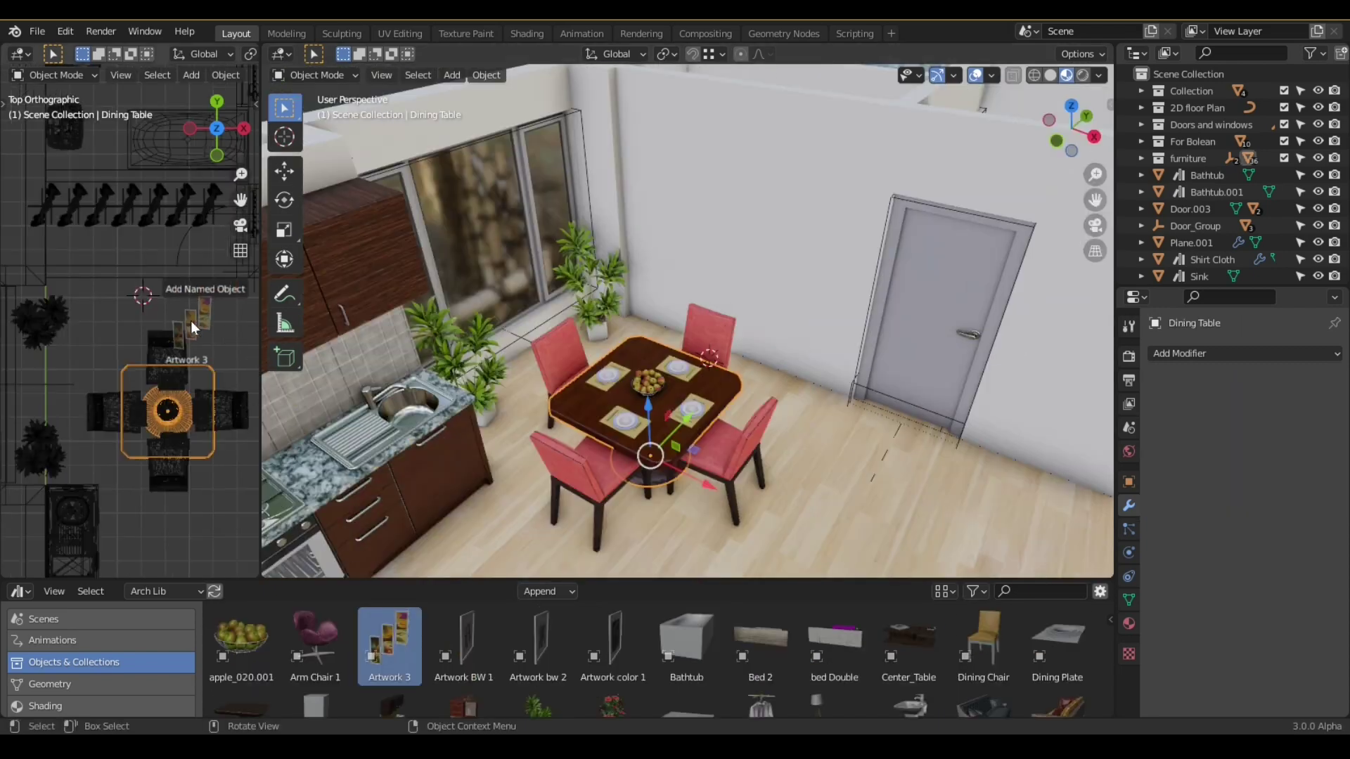
drag(191, 320, 138, 301)
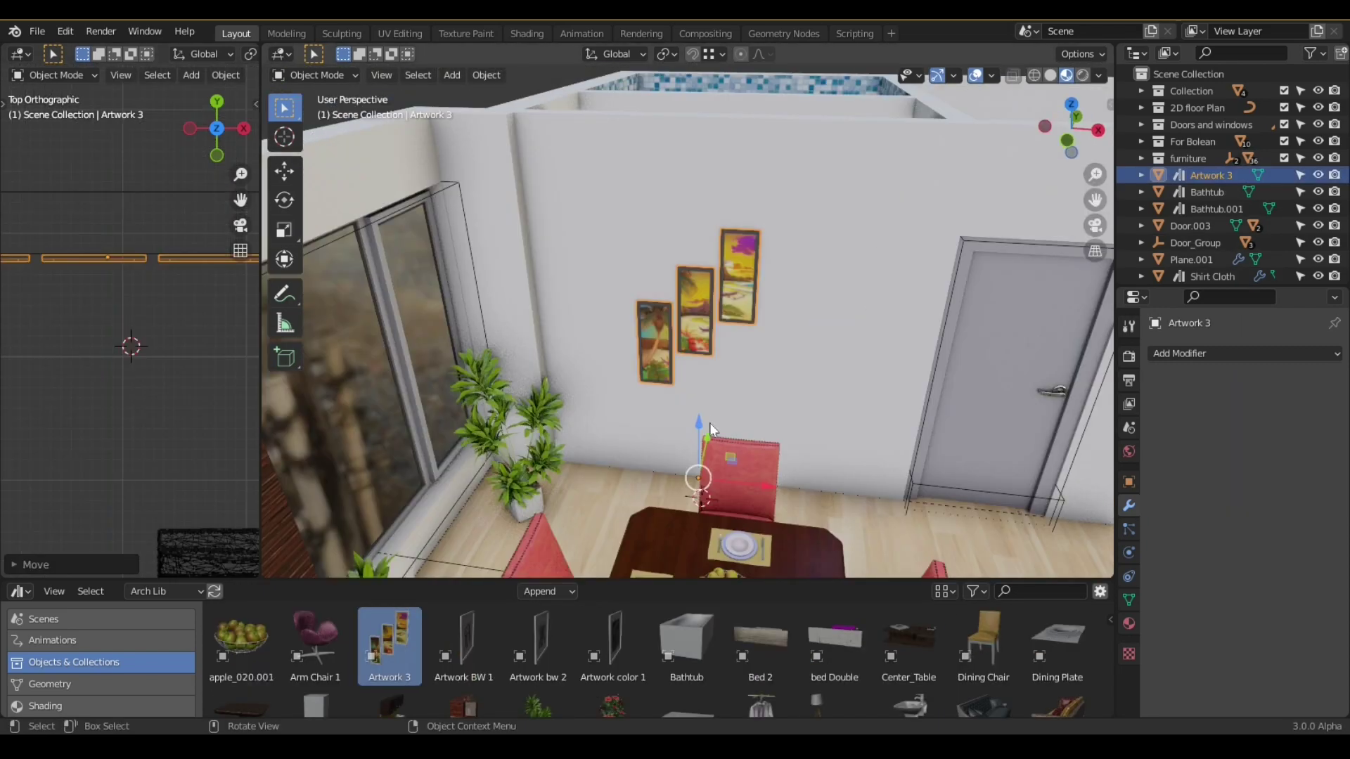
- Raise Artwork 3 higher on the wall near the dining table
key(g)
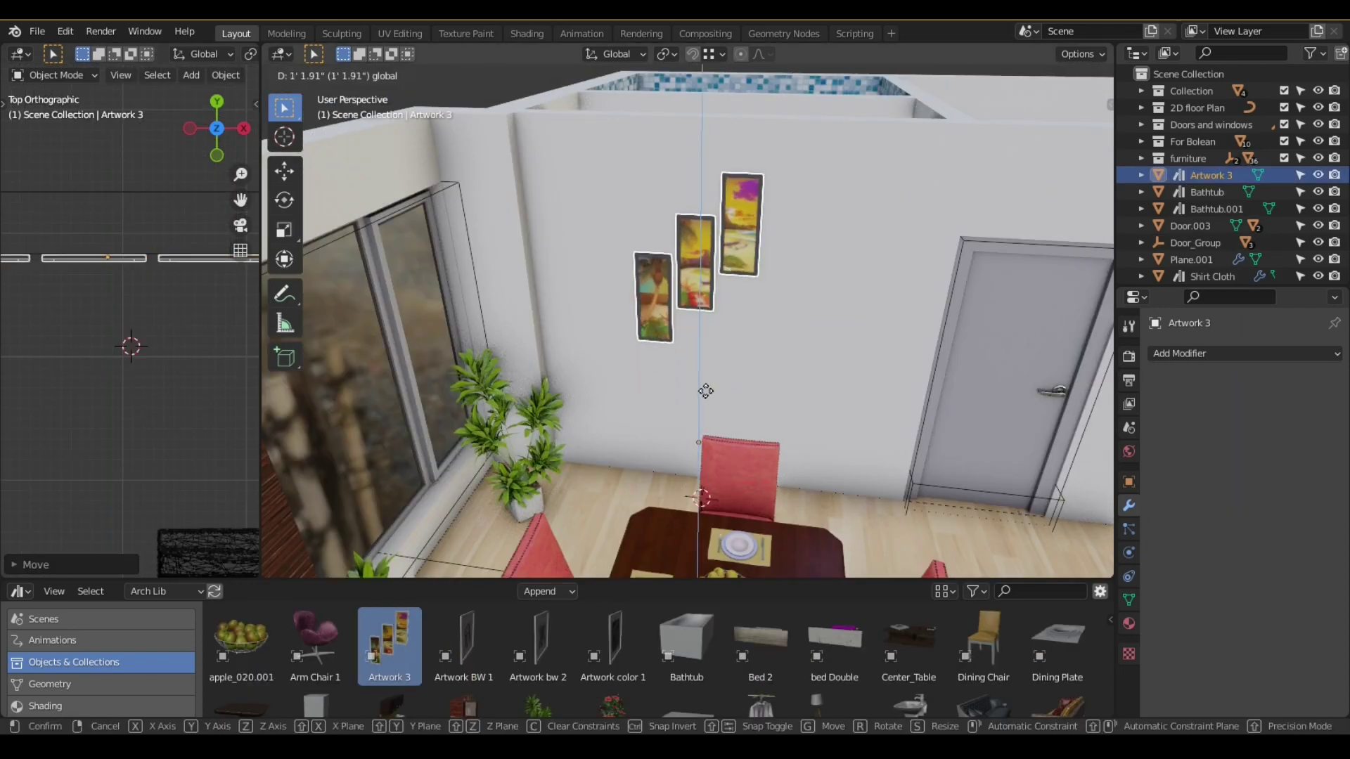
click(707, 403)
scroll(707, 403, down, 5)
- Rotate the door open while orbiting the room from the sofa round to the kitchen
middle_drag(708, 403, 758, 423)
scroll(795, 421, up, 5)
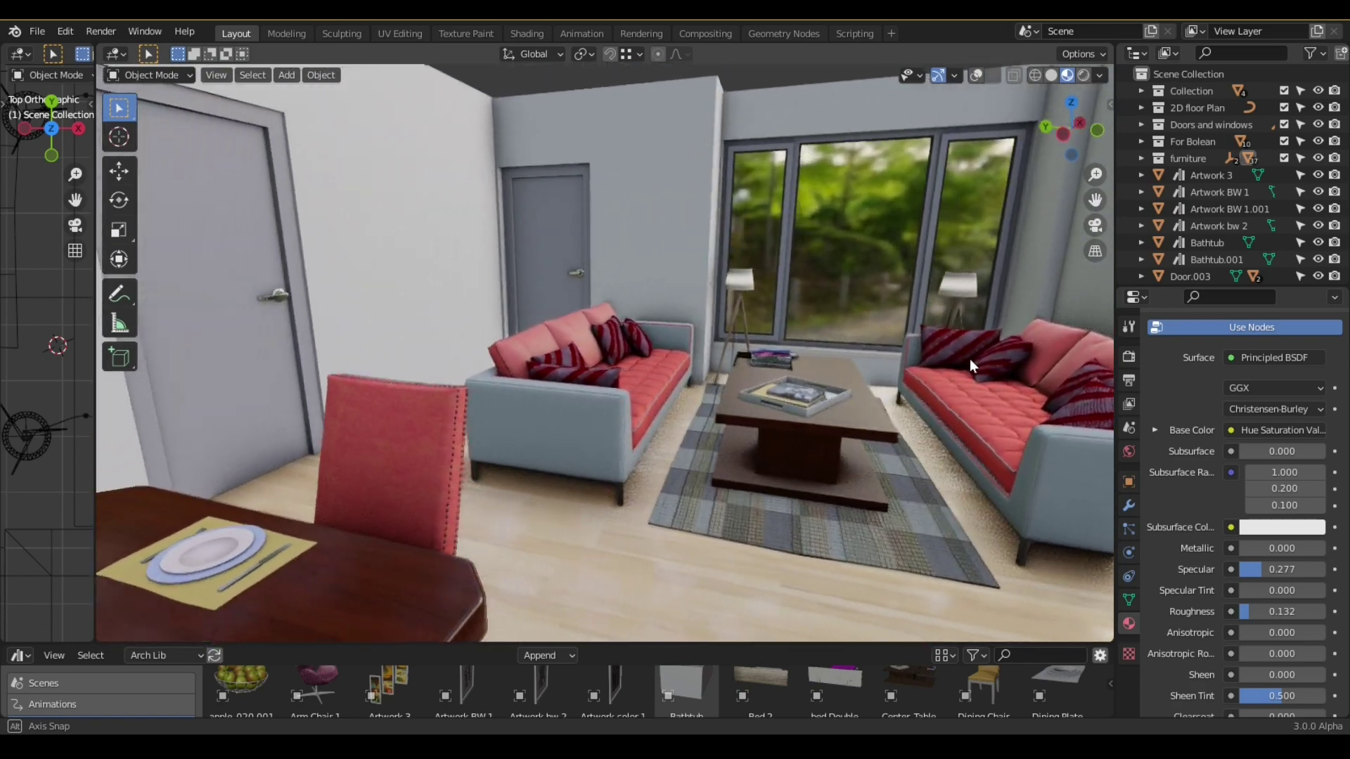
middle_drag(969, 358, 505, 366)
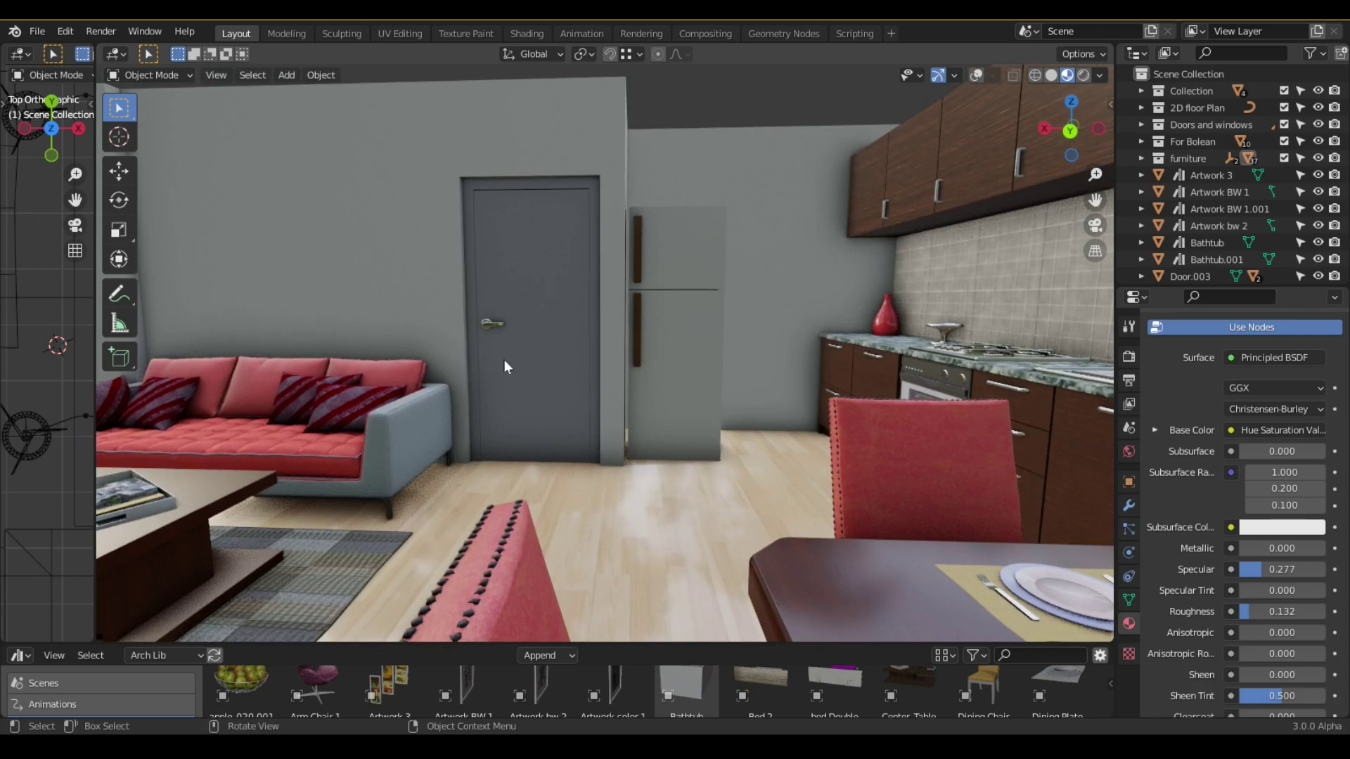
click(457, 251)
middle_drag(669, 432, 466, 426)
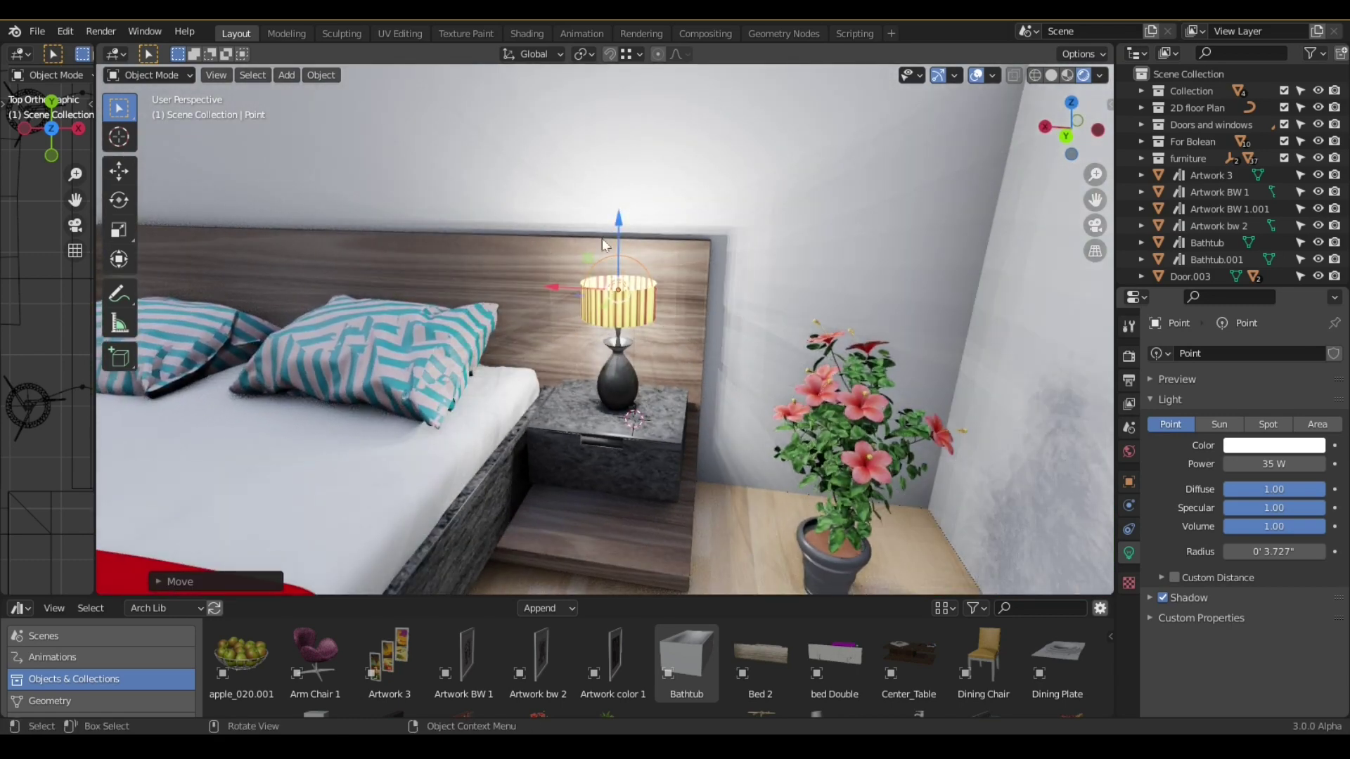
- Turn the 35 W lamp light orange, place a linked copy in the left lamp, then select the floor
click(1274, 445)
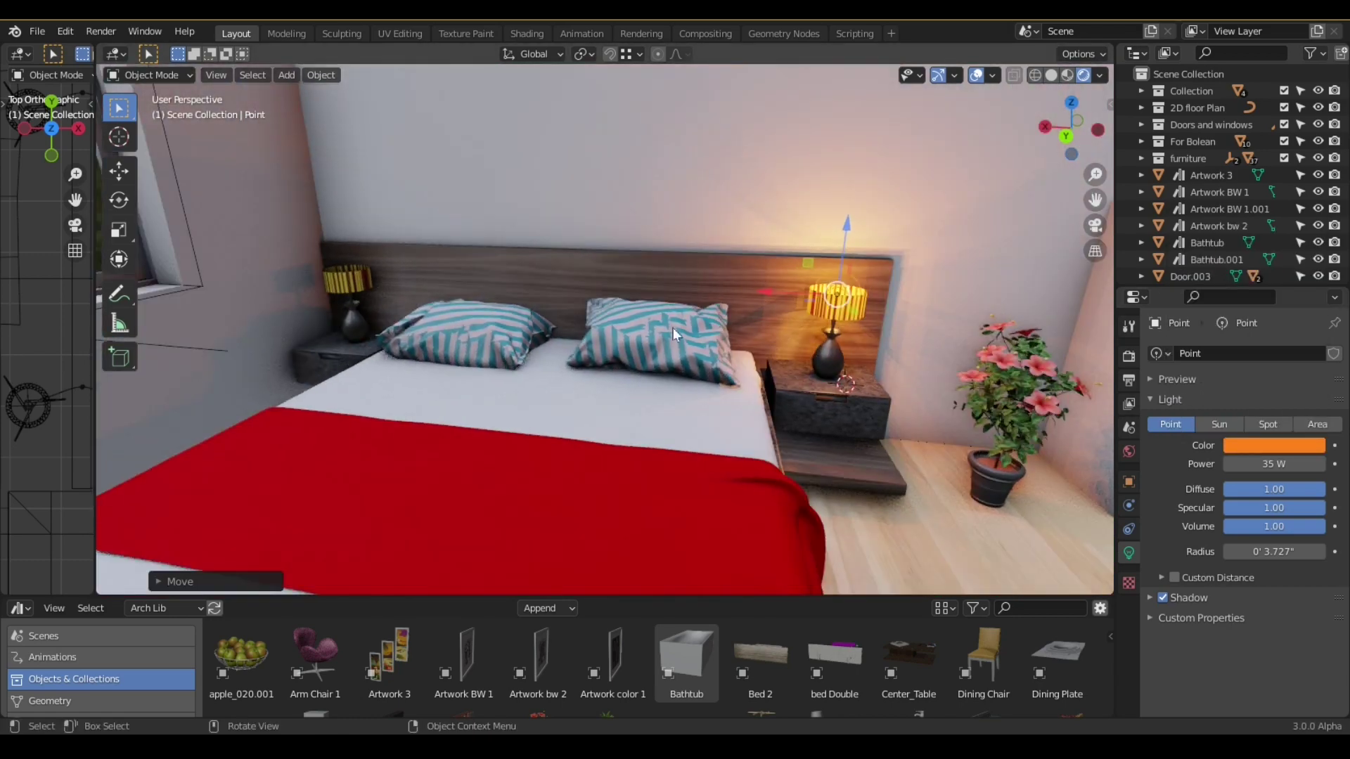
middle_drag(673, 328, 859, 429)
key(alt+d)
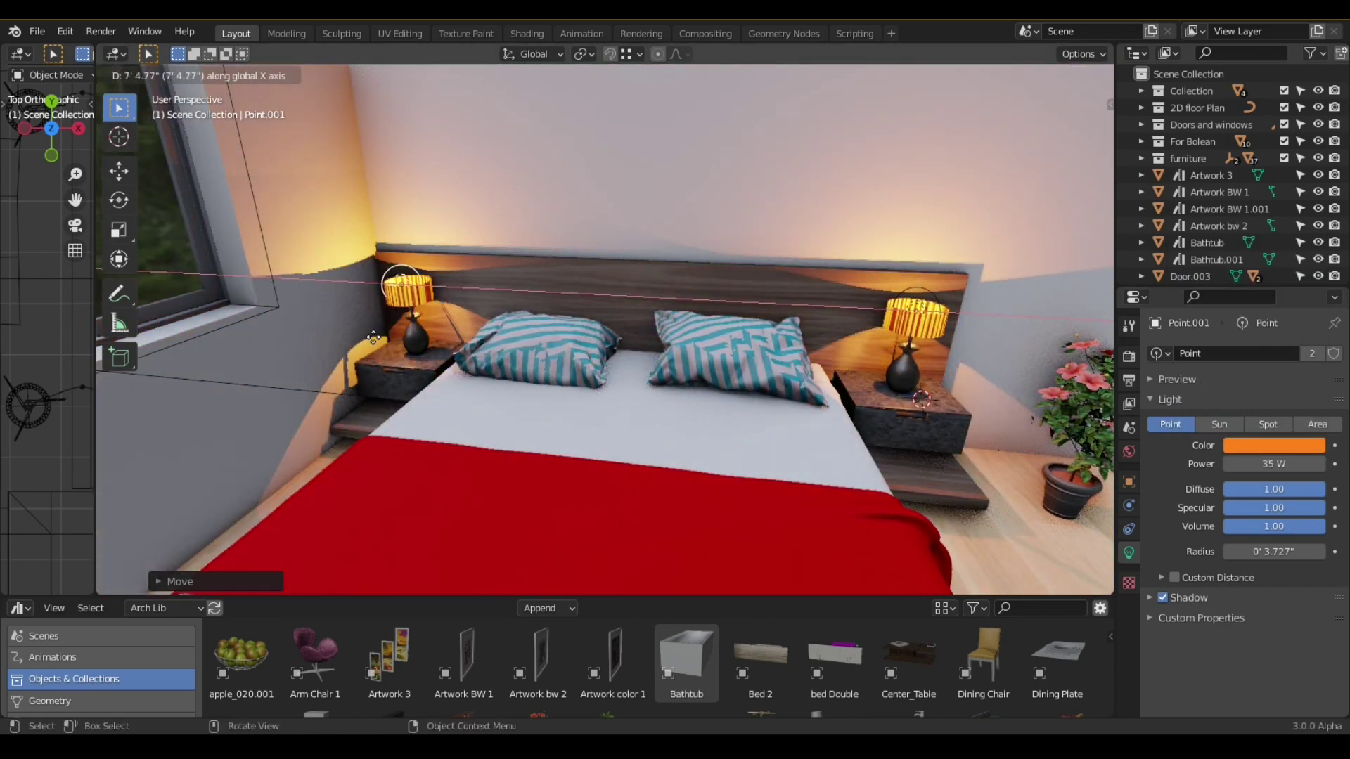
click(488, 367)
scroll(717, 442, down, 3)
click(847, 481)
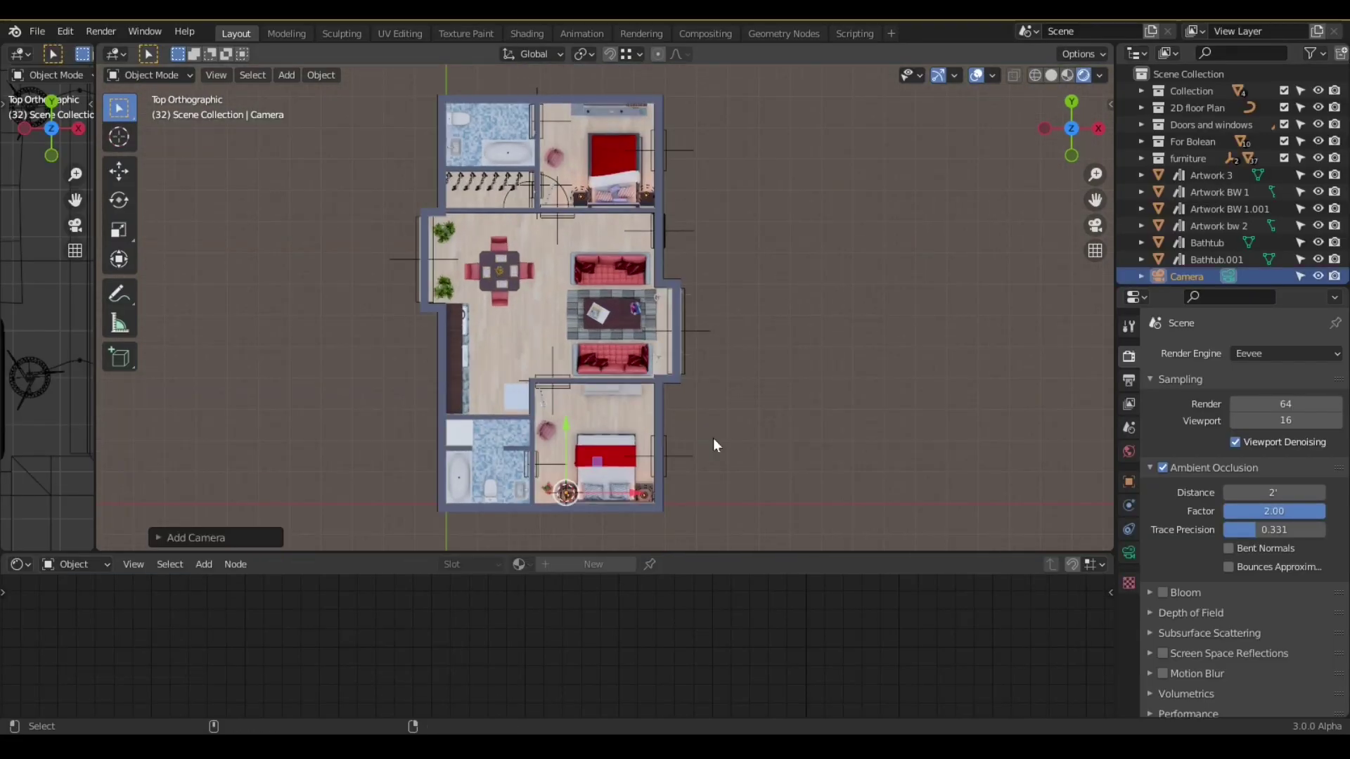
- Add a camera from the top view, make it orthographic, and rotate it 90°
key(ctrl+alt+KP_0)
scroll(713, 437, up, 4)
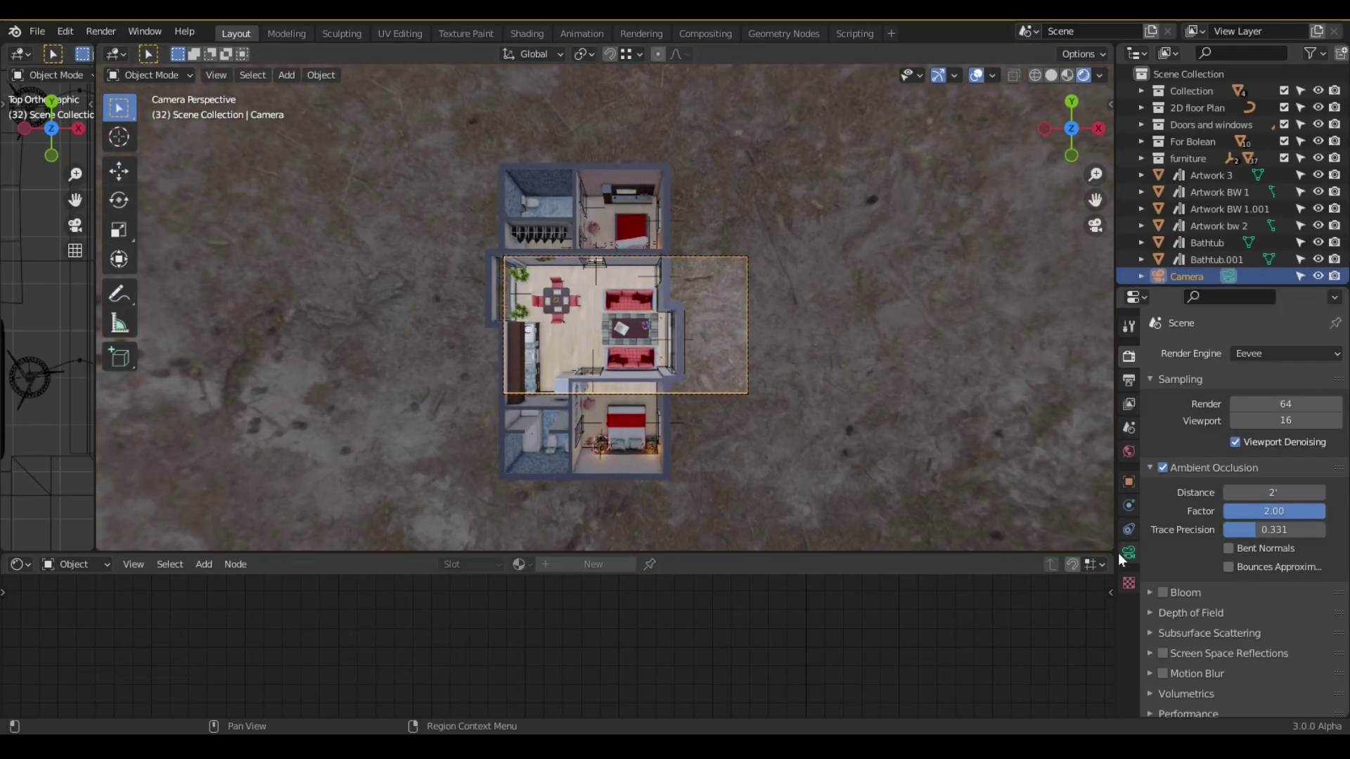
click(1127, 553)
click(1272, 405)
click(1276, 441)
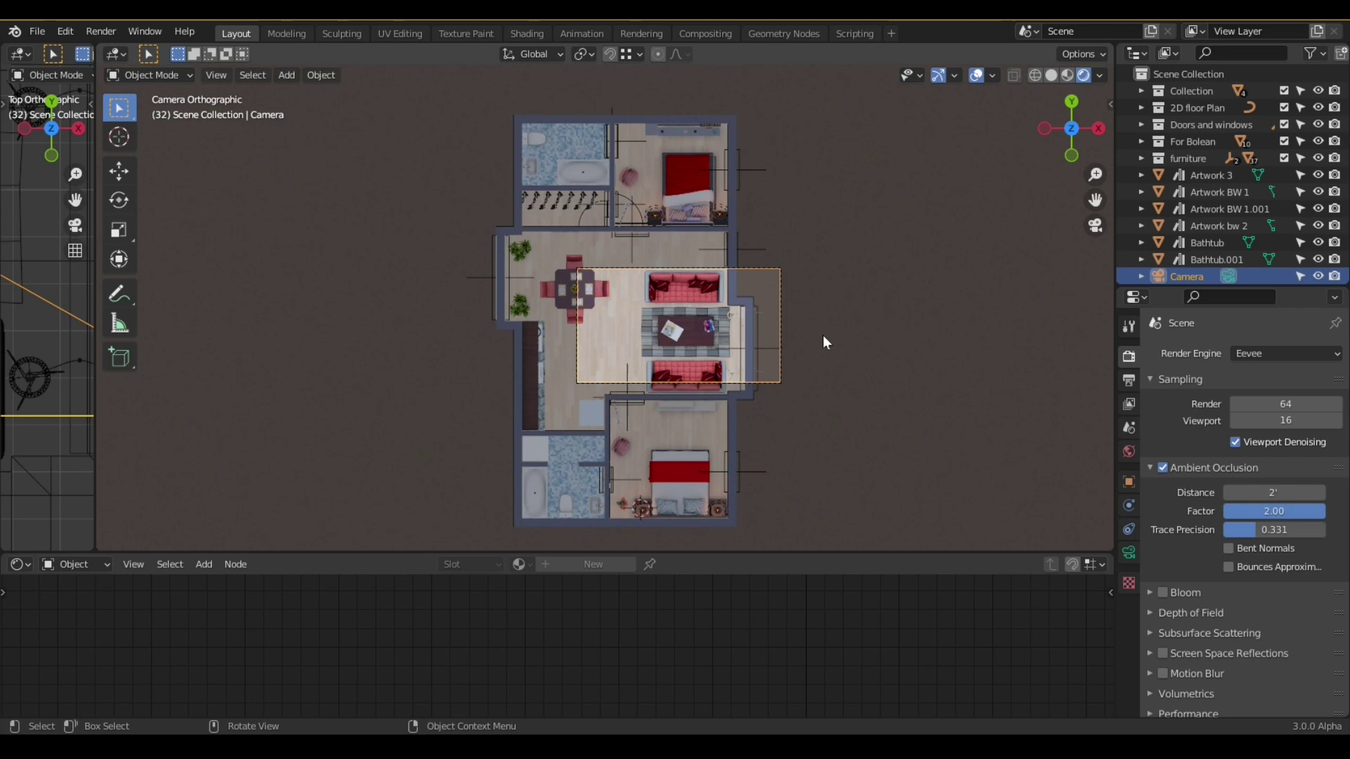
key(r)
click(653, 348)
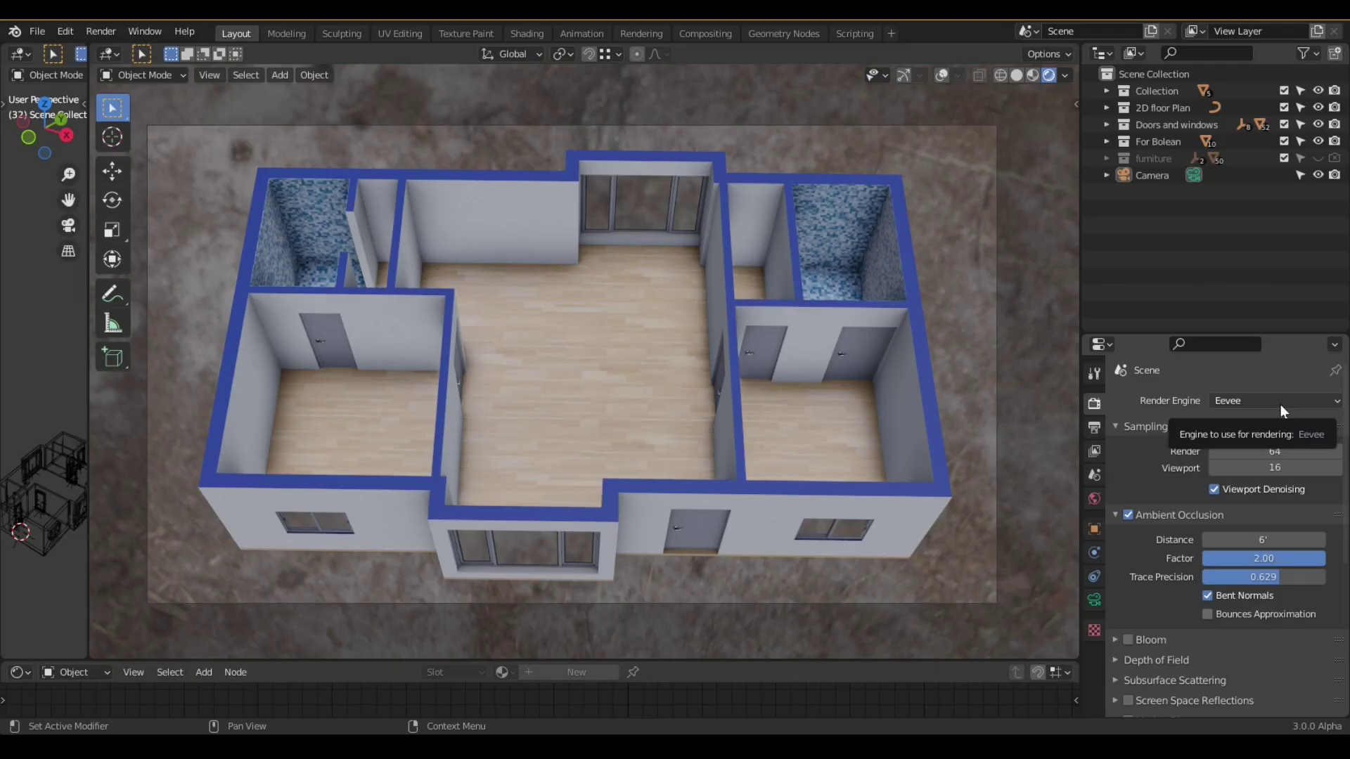
- Switch the render engine to Workbench with a Studio lighting setup
click(1281, 404)
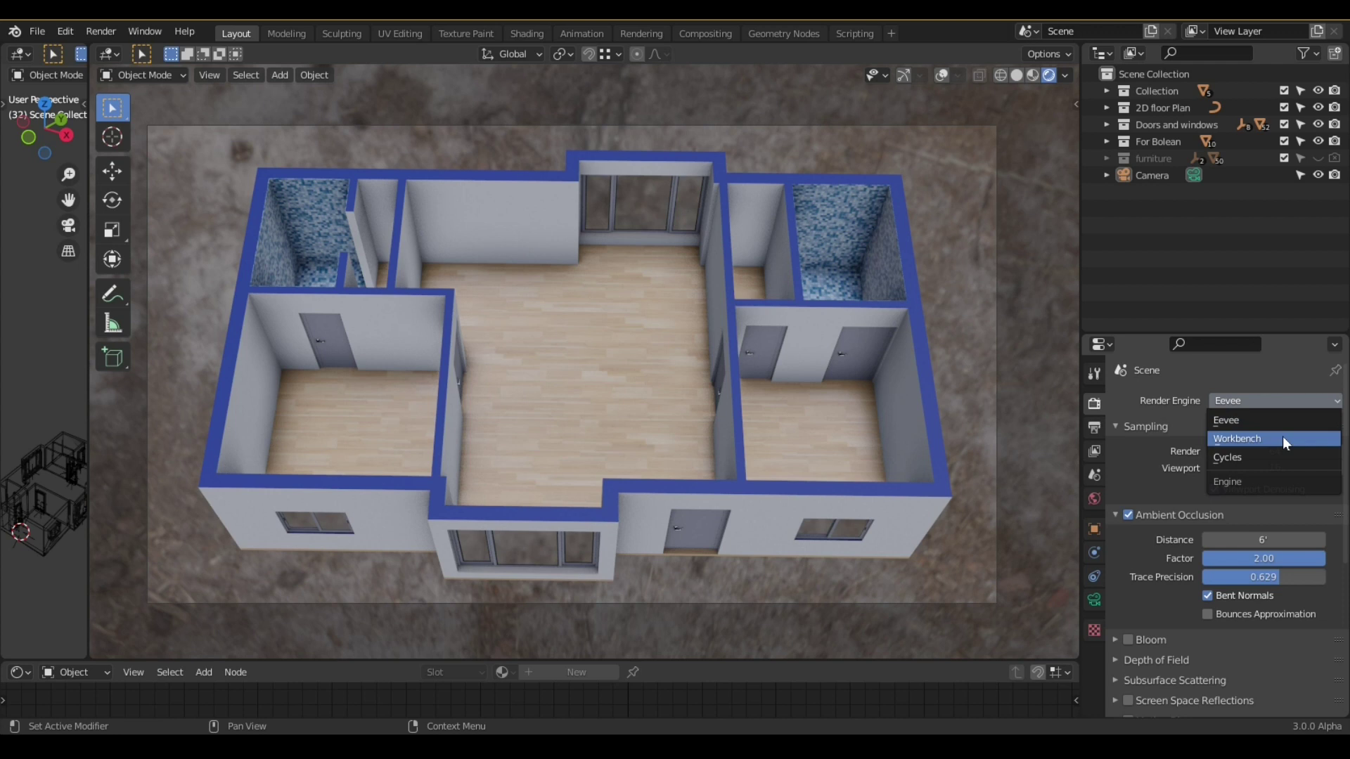
click(1282, 436)
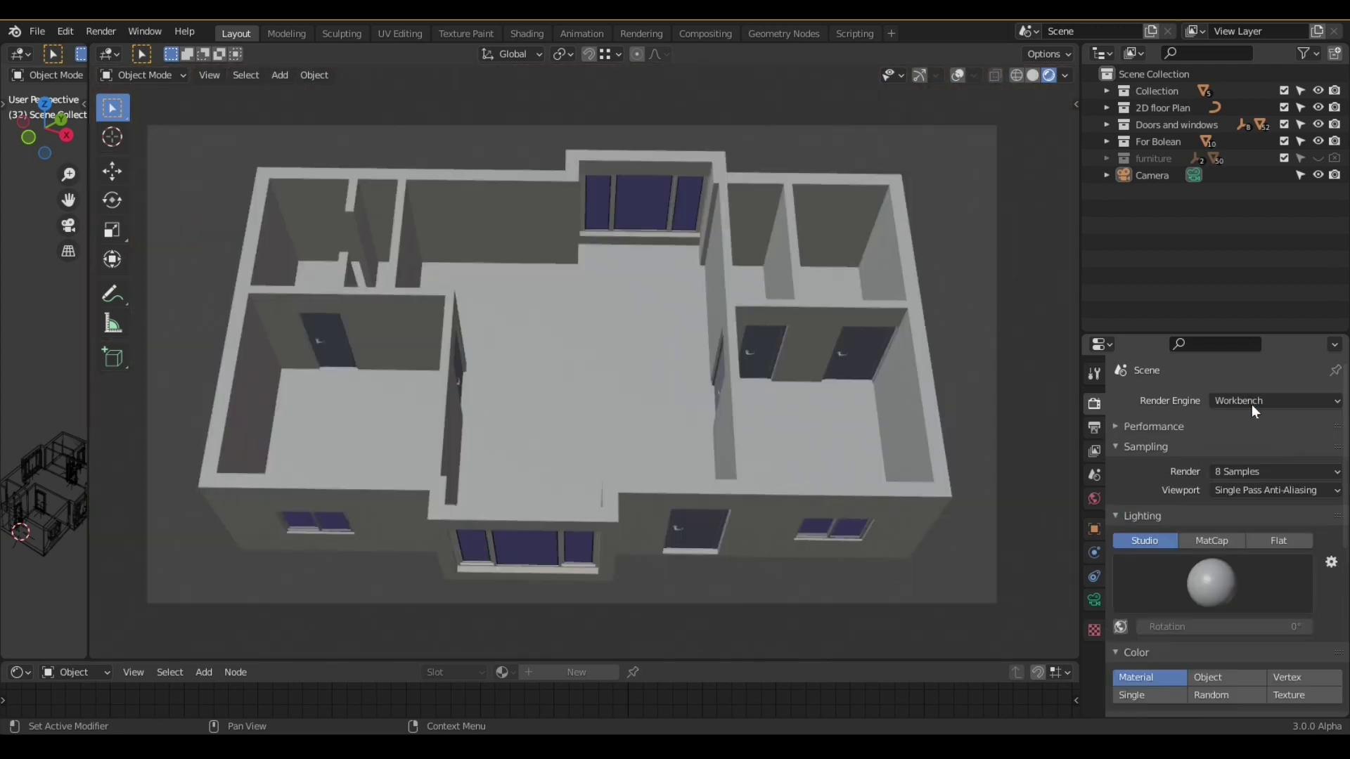
click(1213, 579)
click(1187, 656)
scroll(1259, 591, down, 5)
- Colour surfaces by Texture, enable Freestyle and Cavity, and render the frame with F12
click(1290, 529)
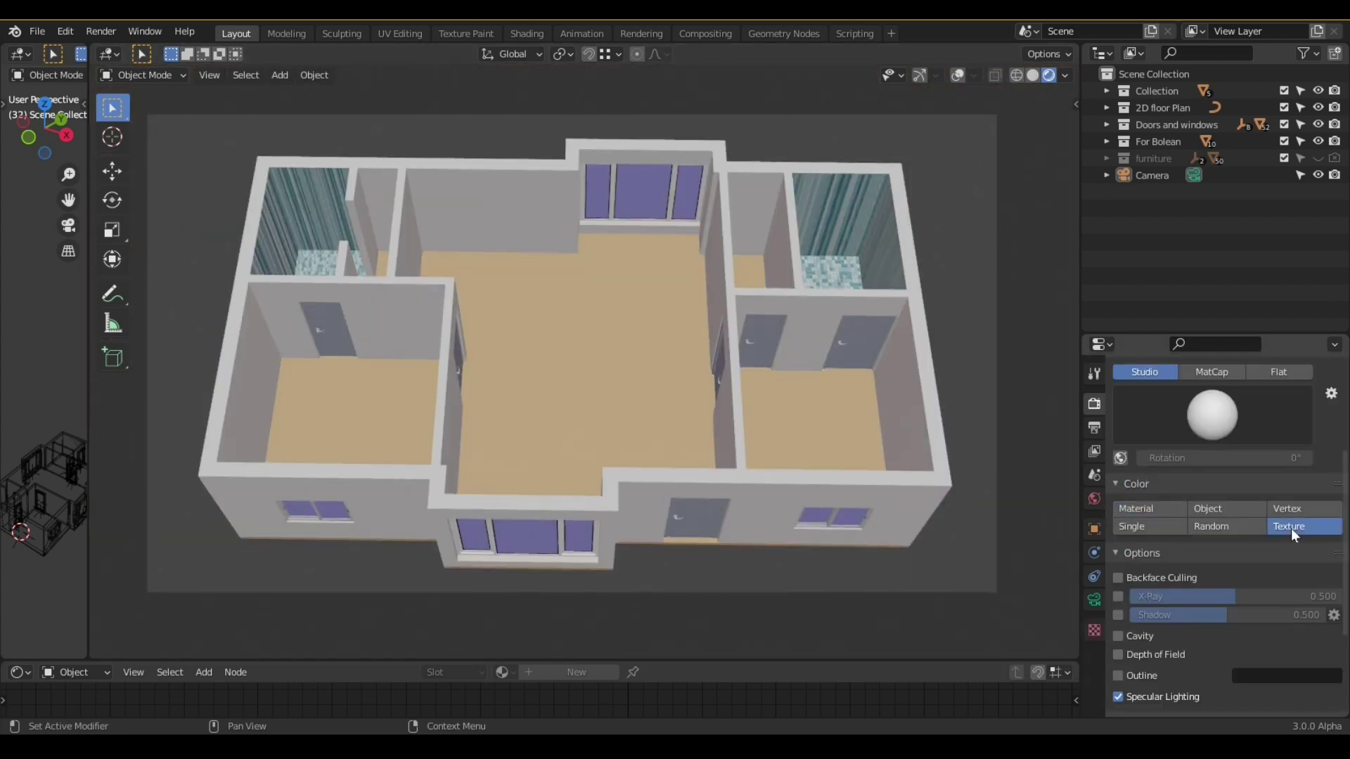
scroll(1314, 559, down, 5)
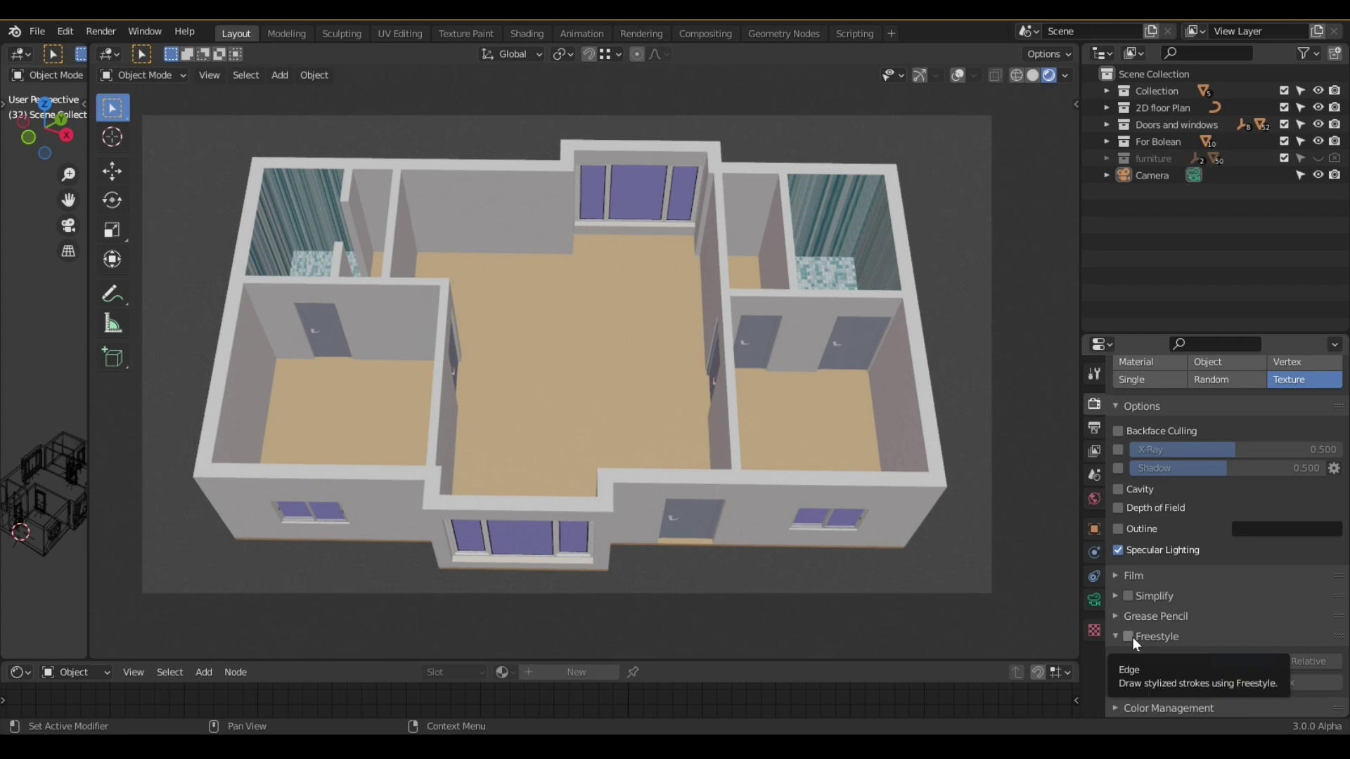
click(1130, 637)
click(1119, 491)
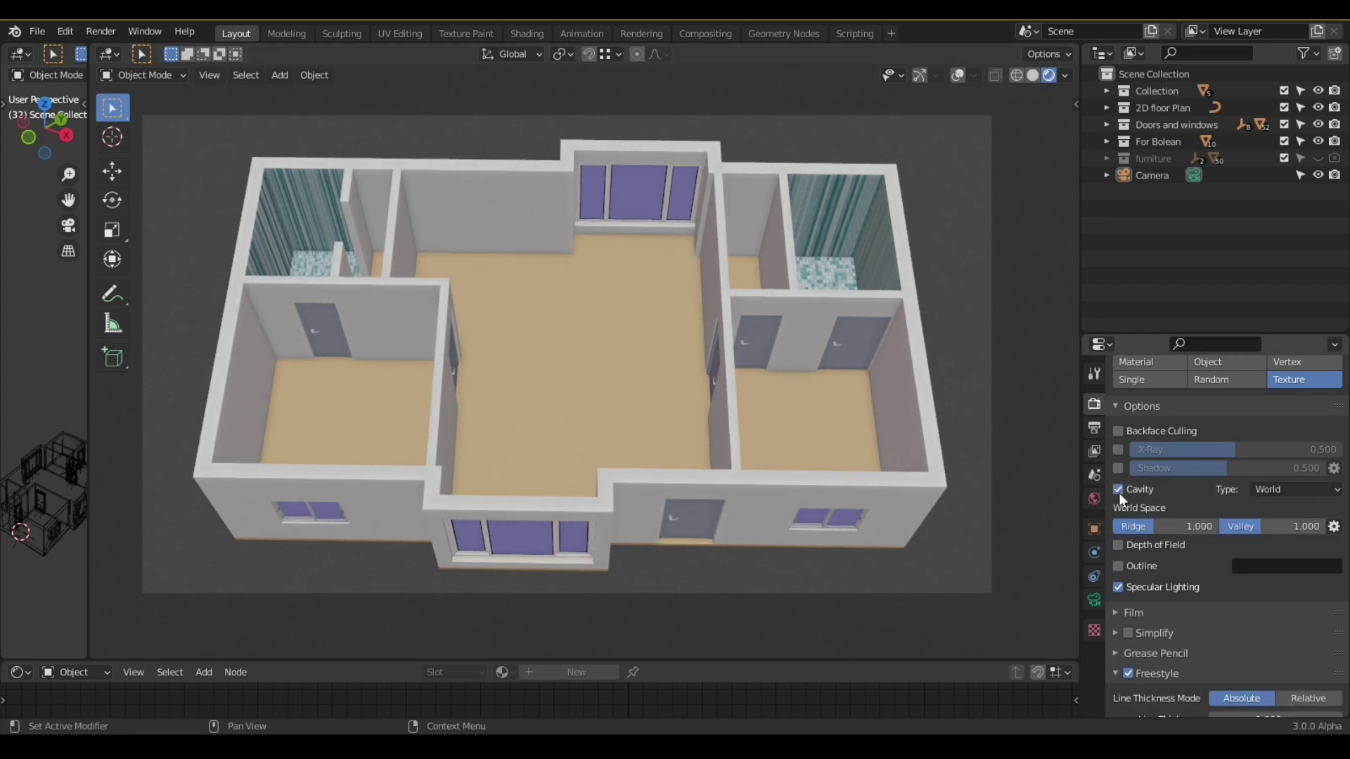
key(F12)
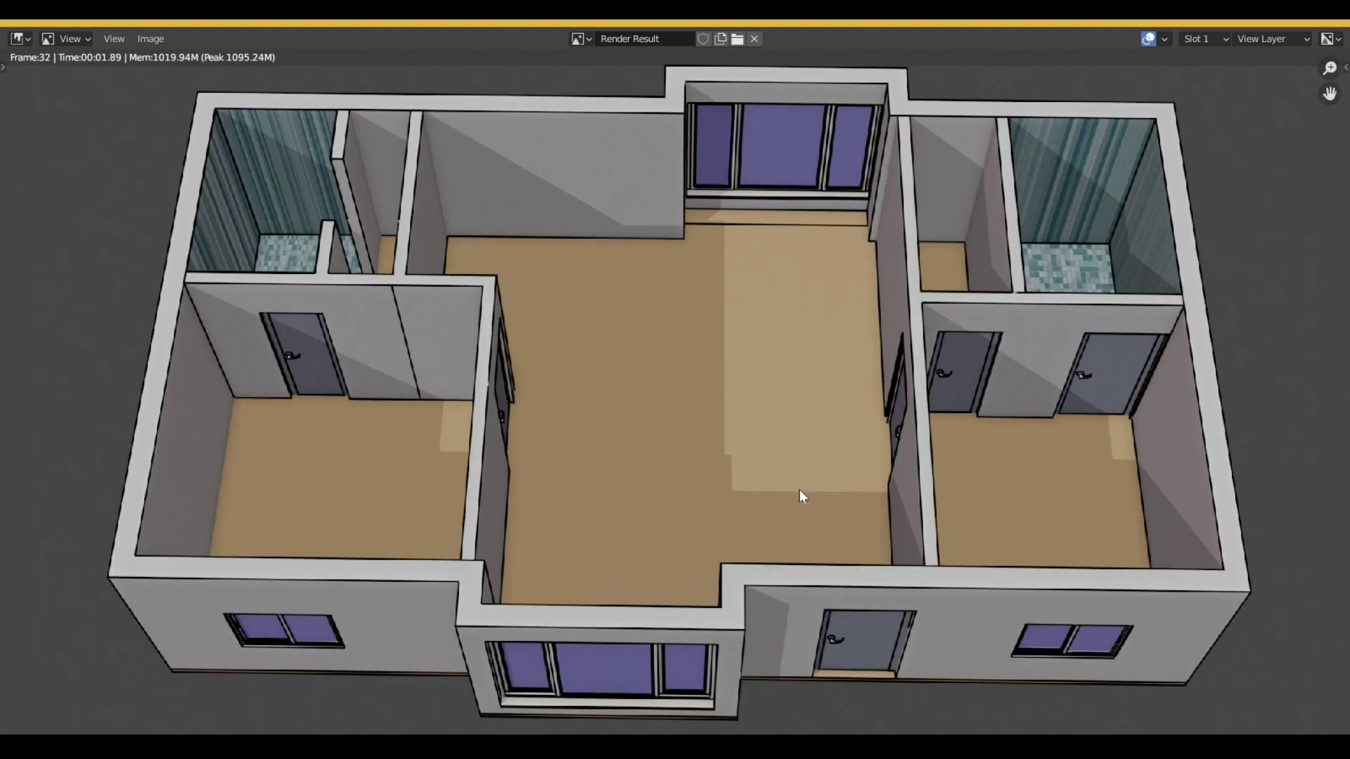
- Swing the camera to a new angle around the house, re-render, and zoom into the result
key(Escape)
middle_drag(699, 407, 762, 382)
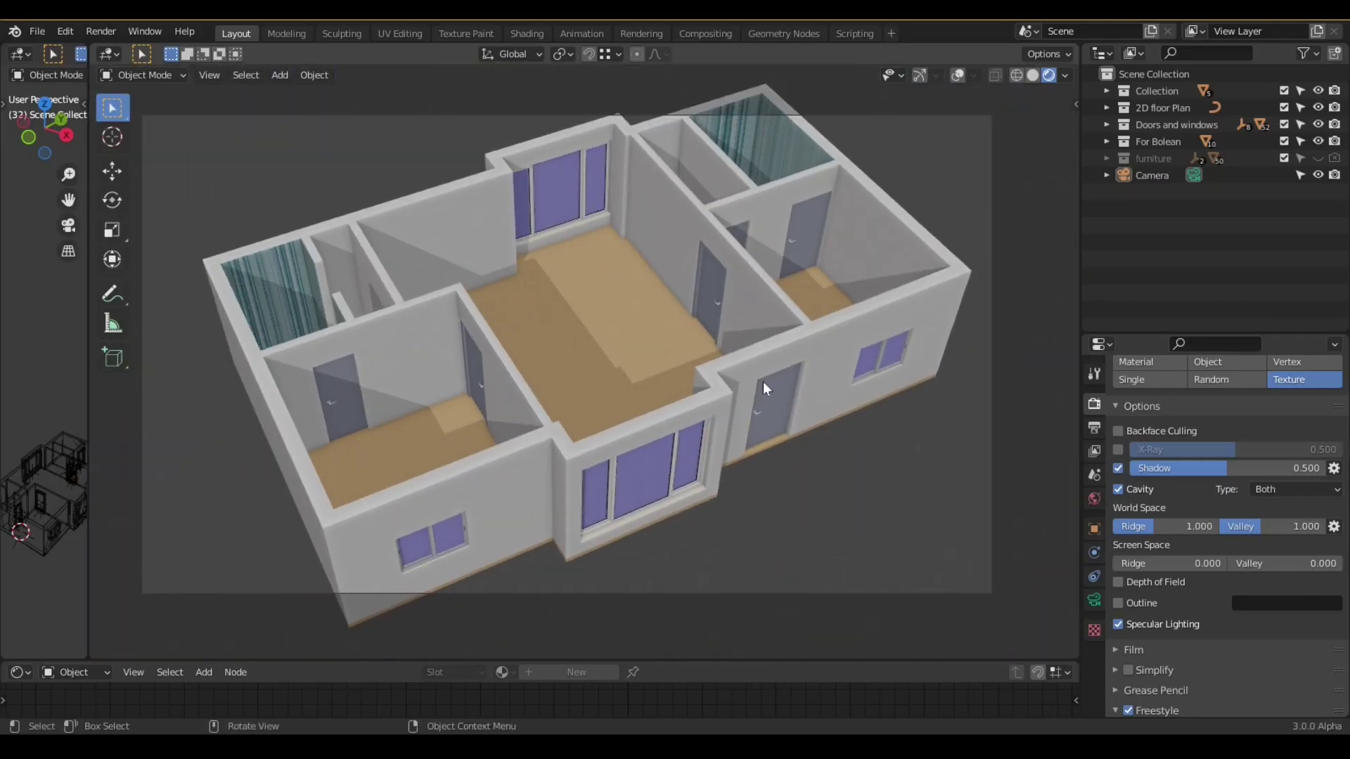
key(F12)
scroll(756, 470, up, 1)
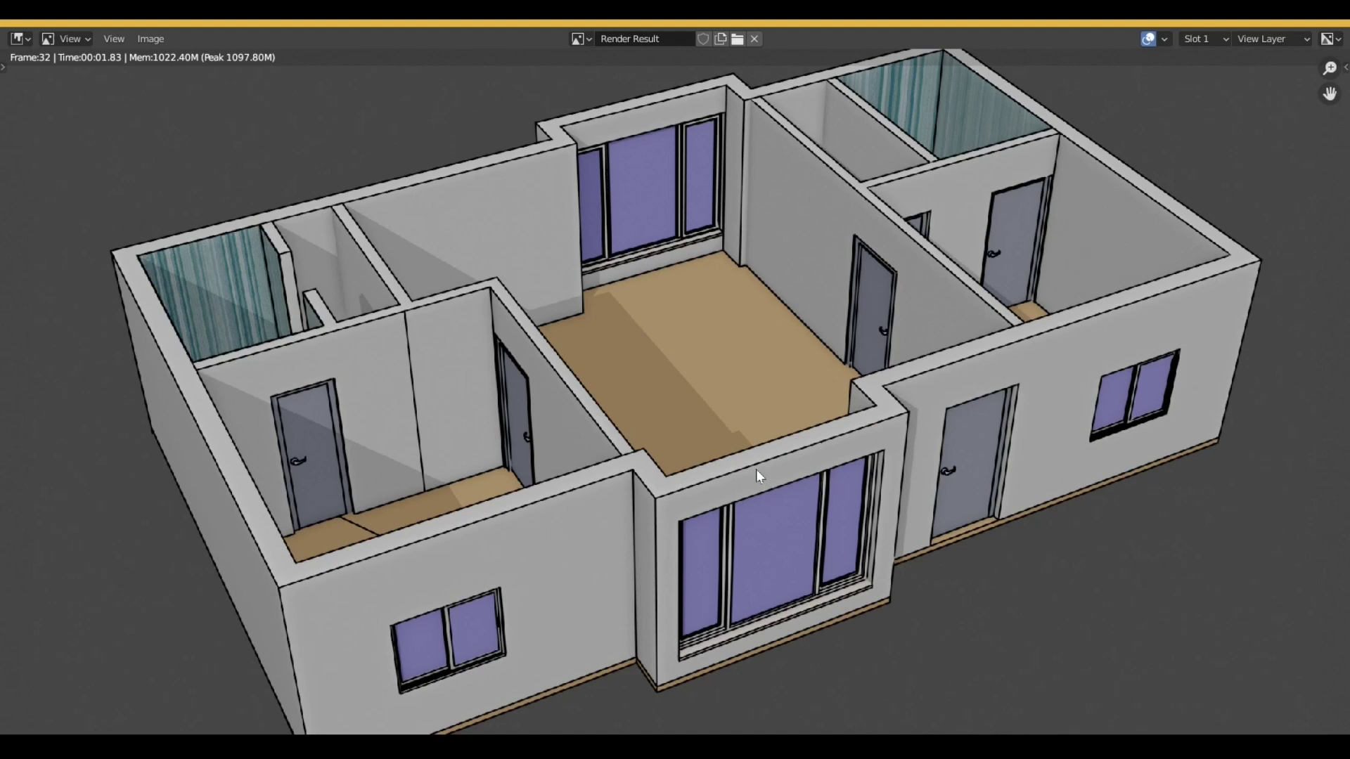
scroll(739, 469, up, 3)
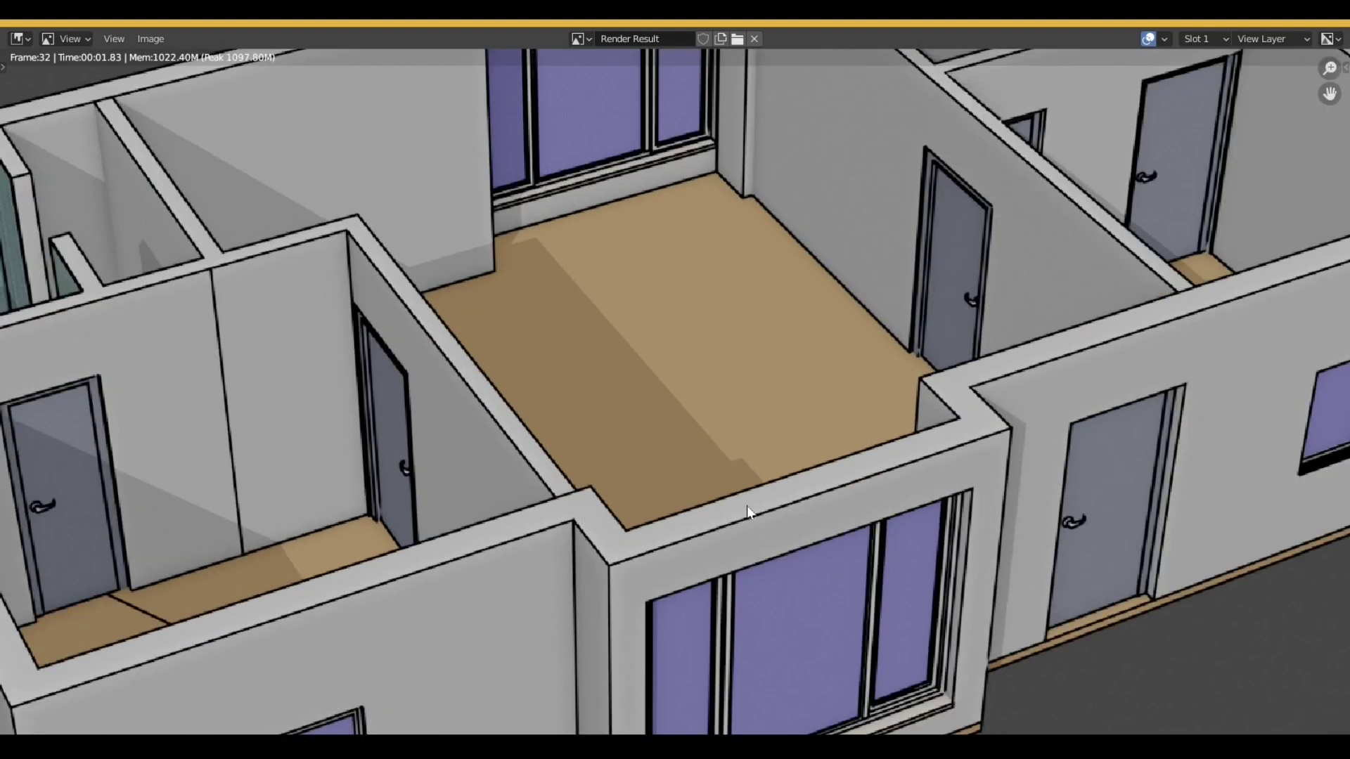